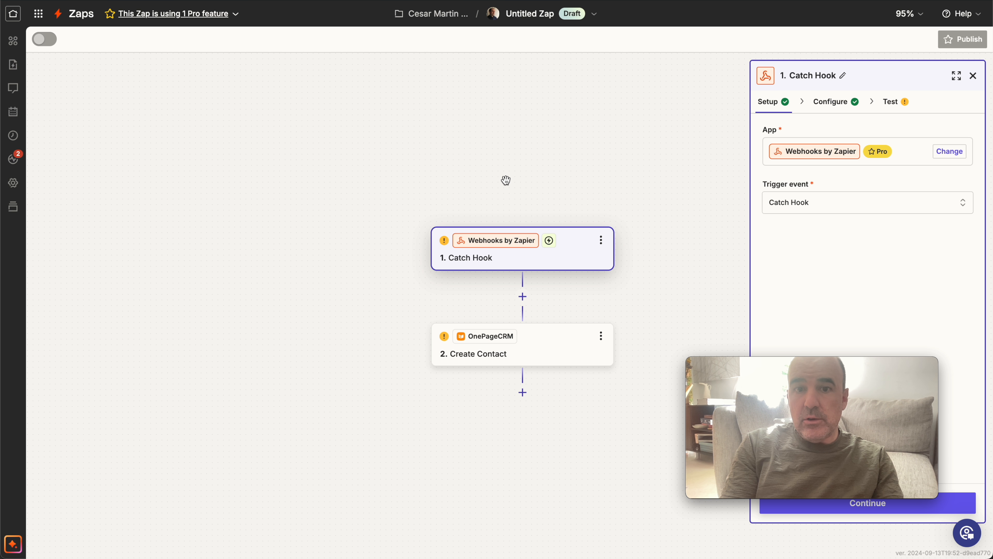
Go to the widget list and open the New Plumber widget to view its lead form.
left_click_drag(506, 180, 301, 145)
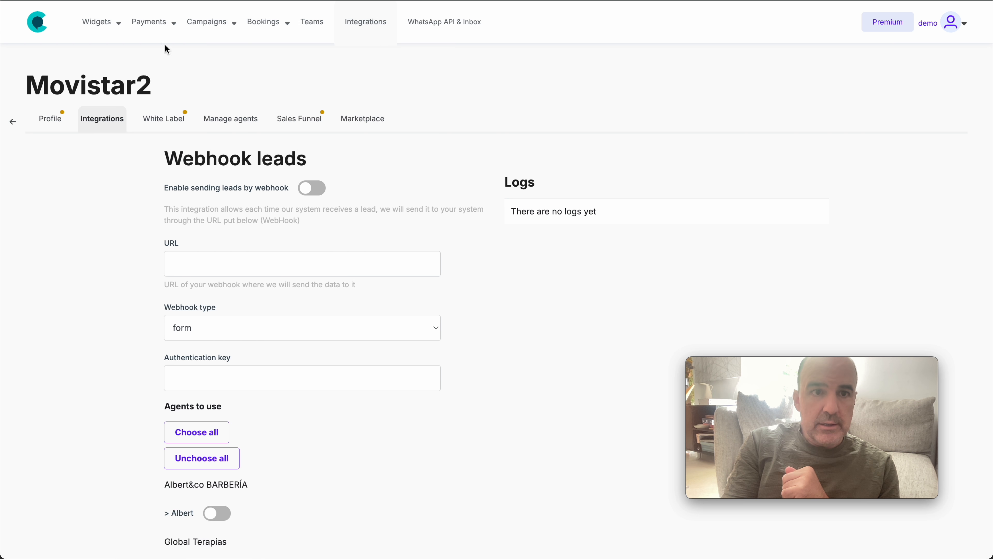
left_click(101, 23)
left_click(112, 51)
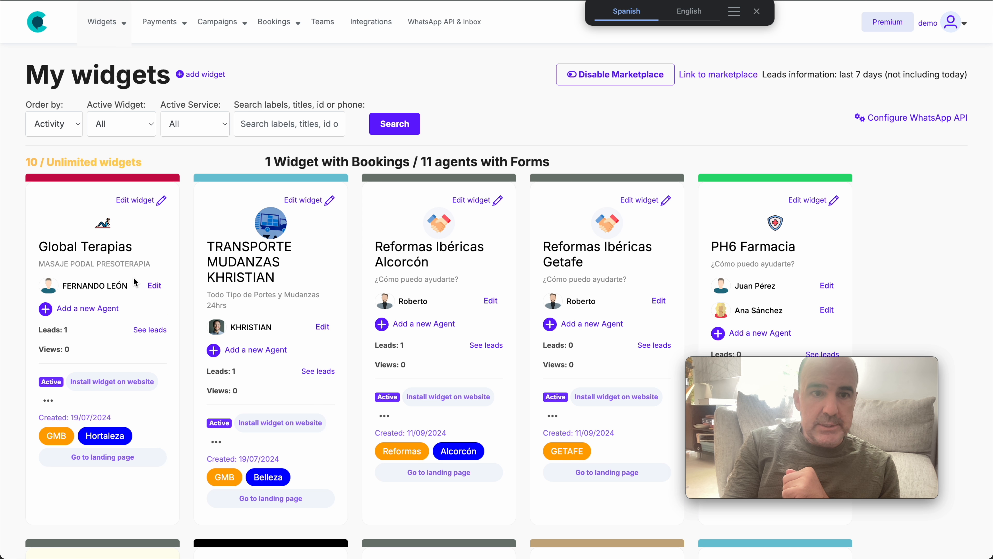
scroll(133, 277, "down", 9)
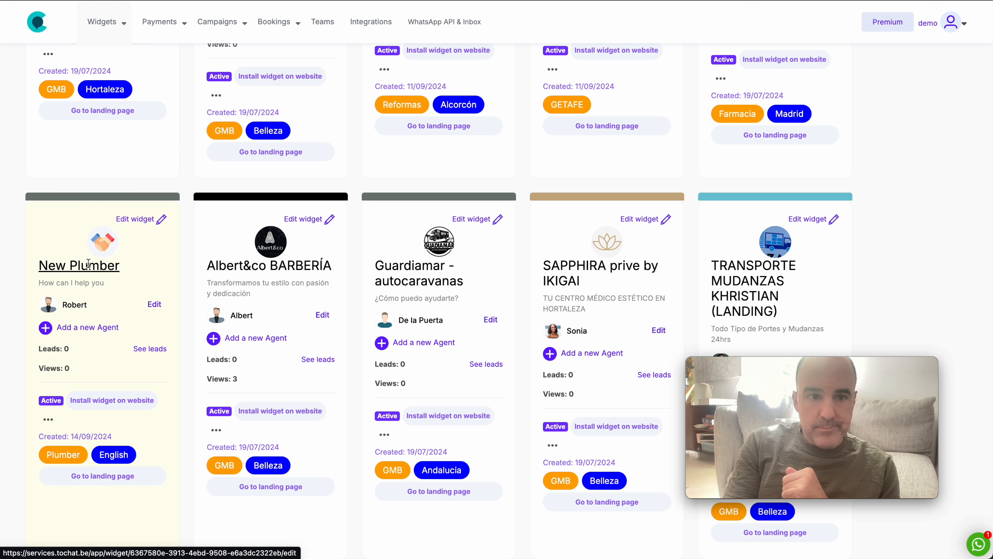
left_click(90, 267)
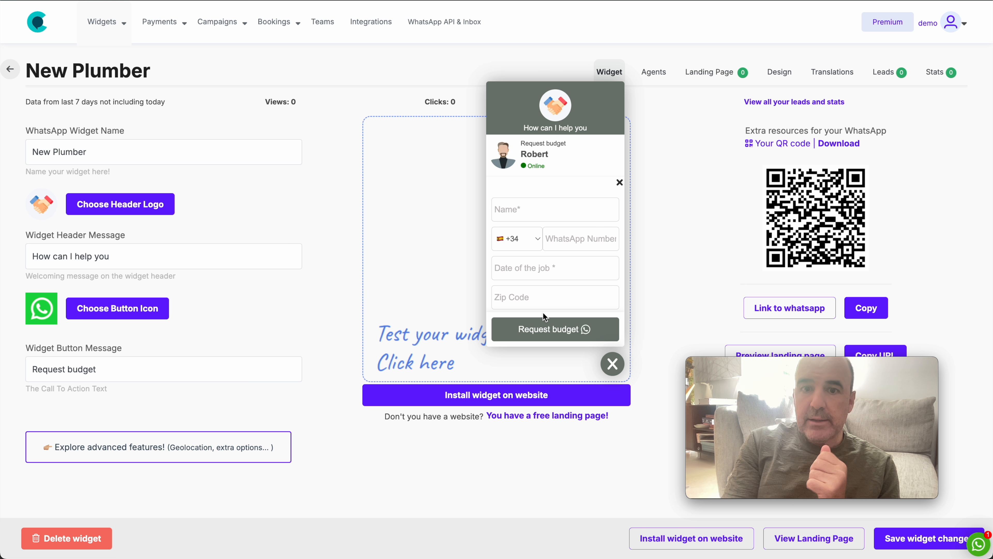
Open the integration for sending leads by webhook.
left_click(362, 23)
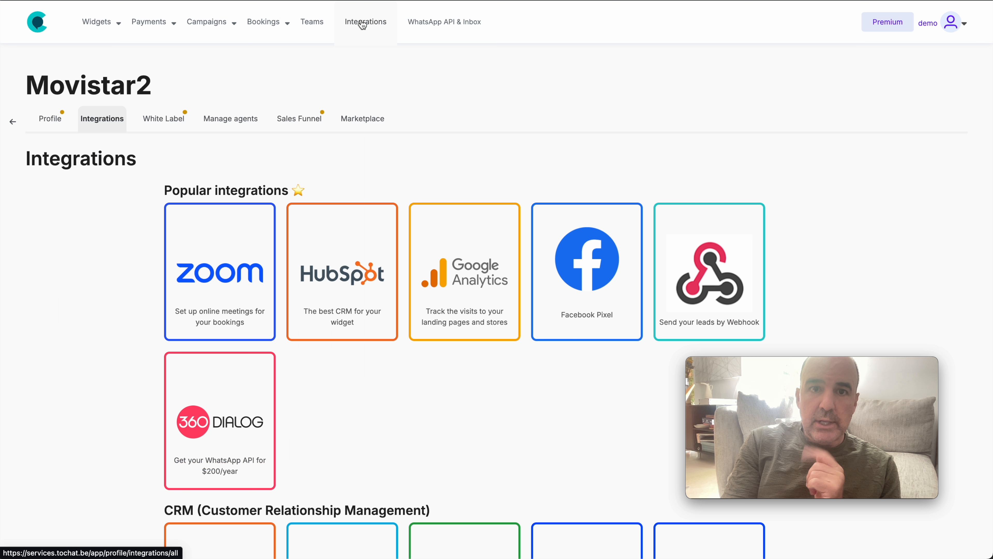
left_click(721, 290)
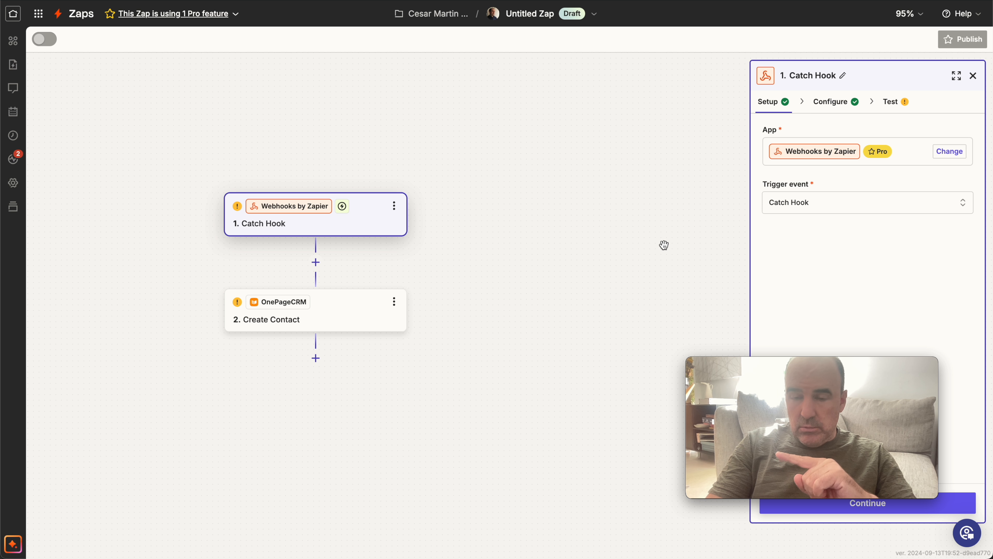
In the Zapier editor, copy the webhook URL of the Catch Hook trigger.
left_click(364, 216)
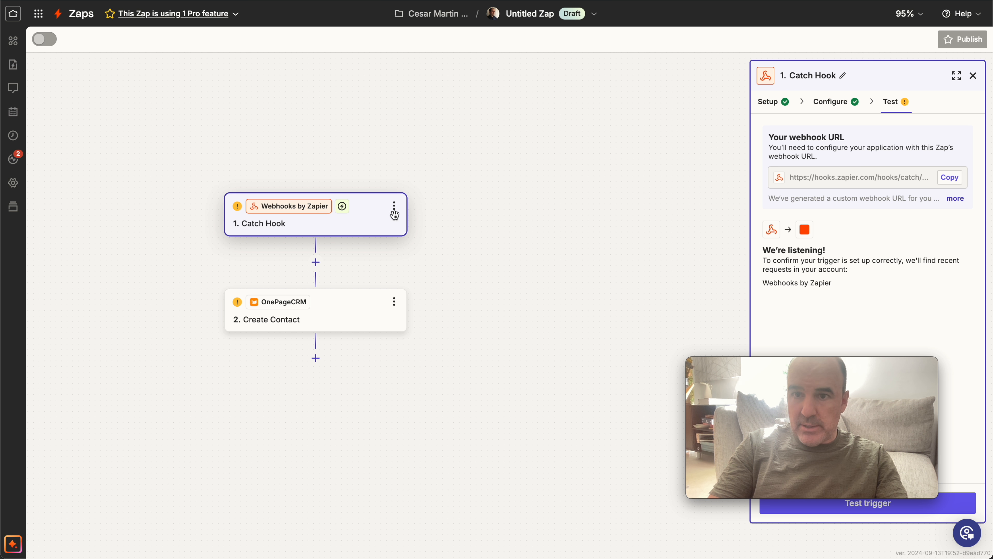
left_click_drag(804, 364, 203, 401)
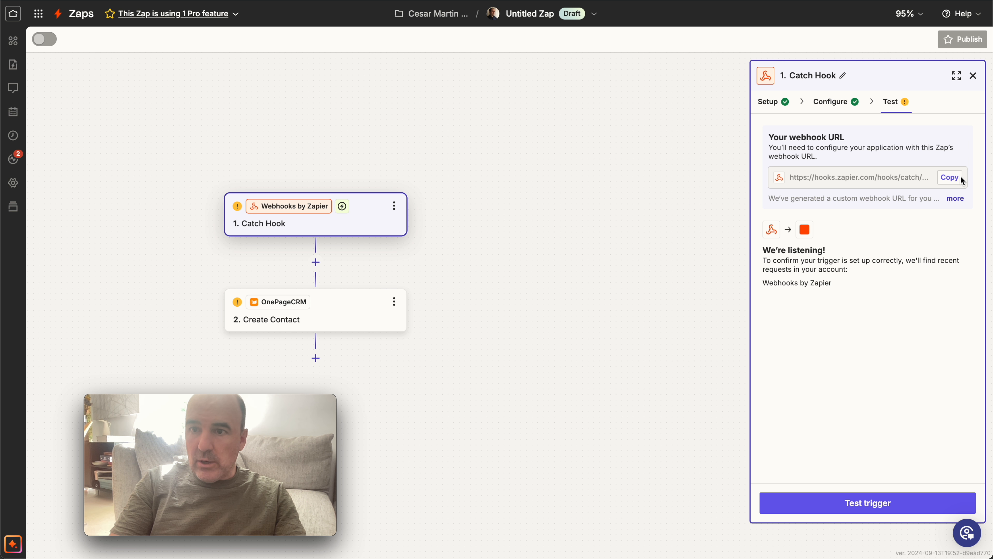
left_click(950, 177)
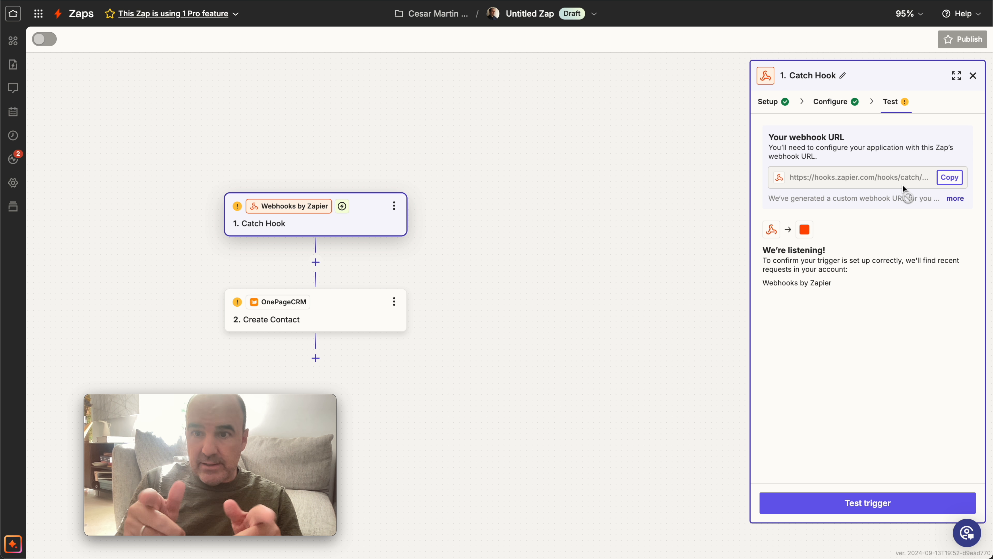
Switch back to the tochat.be webhook settings, enable sending leads by webhook and paste the copied Zapier URL.
left_click(312, 0)
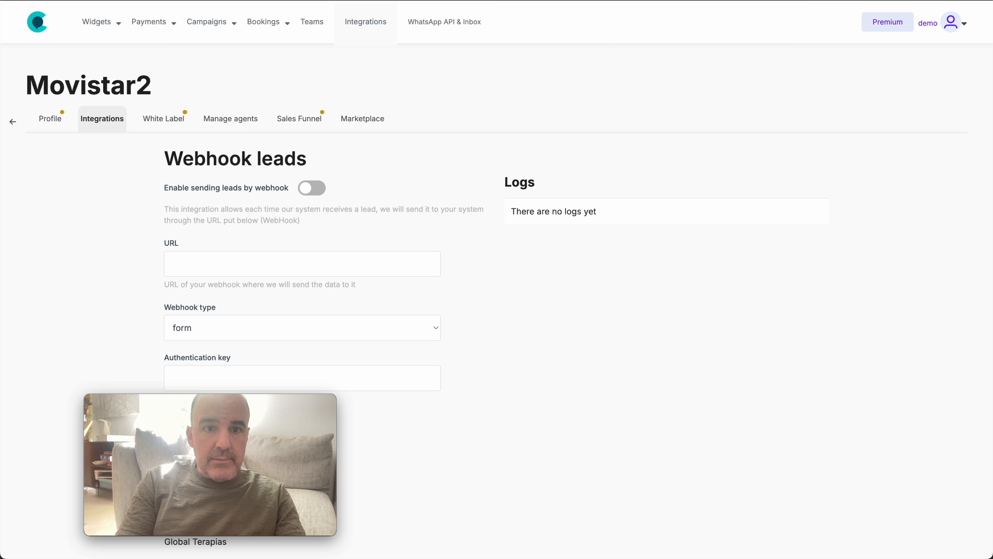
left_click(312, 259)
left_click(312, 188)
left_click(267, 265)
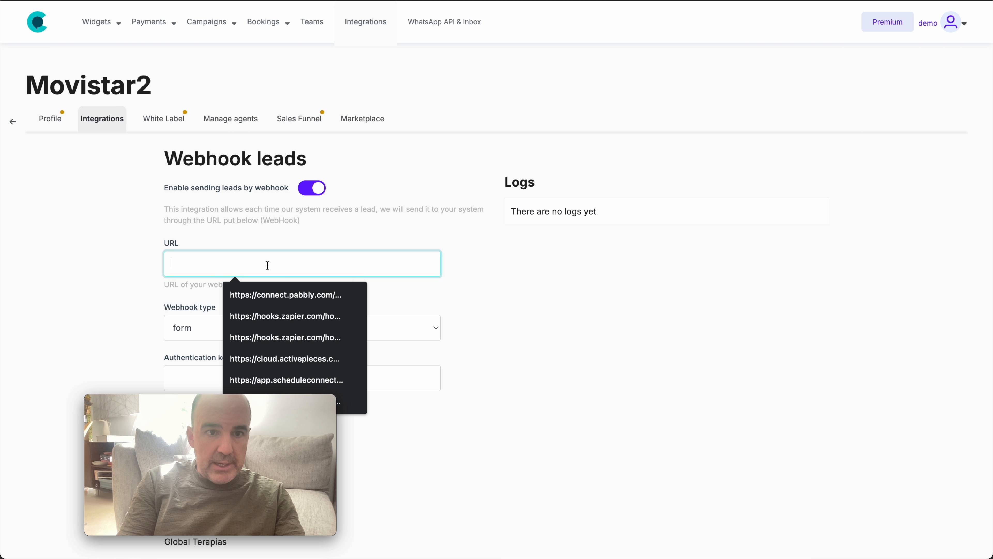
key("super+v")
Enable the agent of the New Plumber widget for the webhook and save the integration settings.
scroll(484, 325, "down", 5)
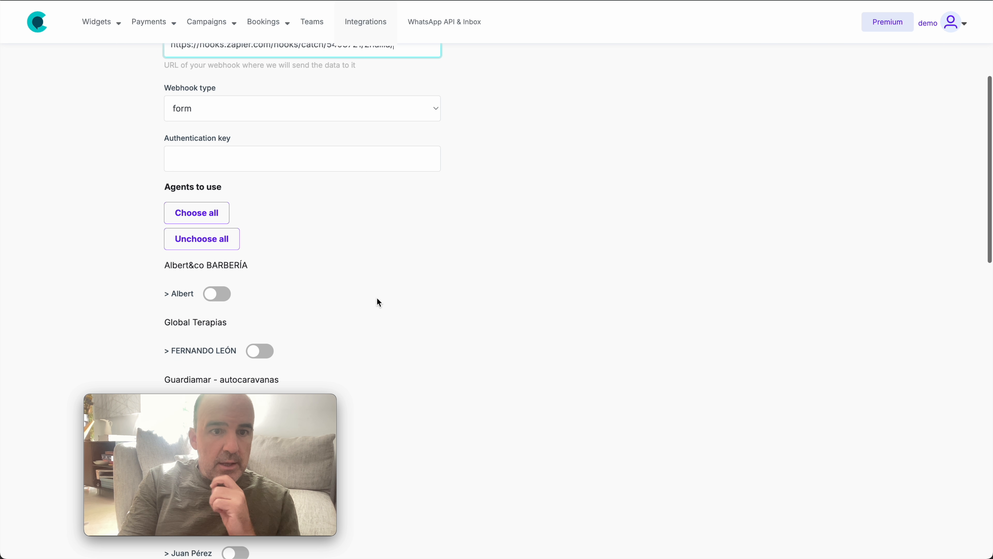
scroll(378, 302, "down", 4)
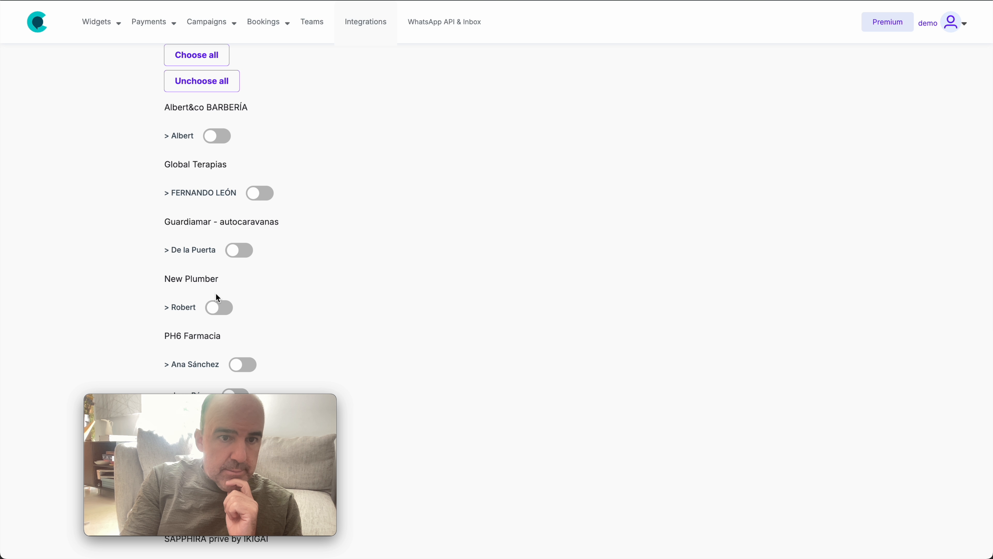
left_click(220, 308)
scroll(304, 293, "down", 2)
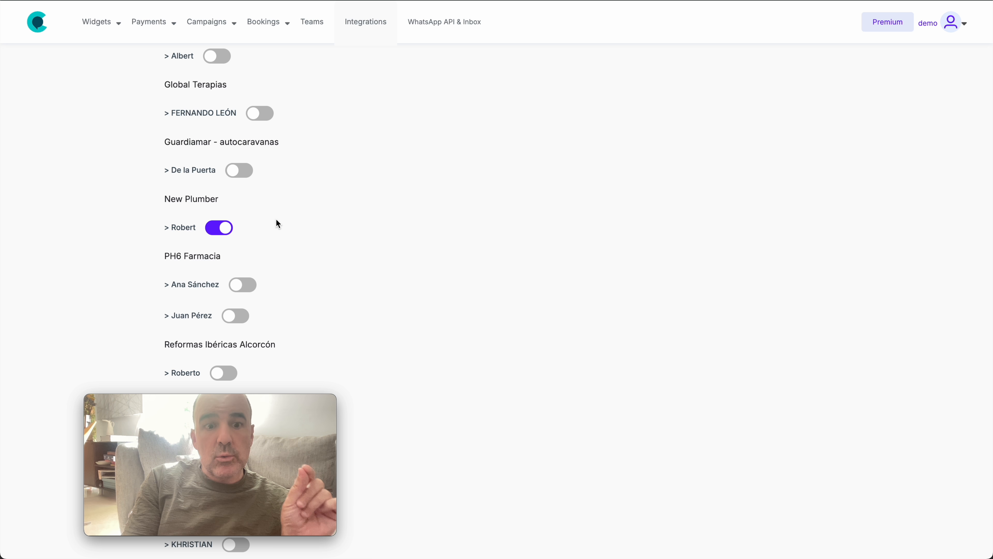
scroll(312, 226, "down", 10)
left_click(191, 249)
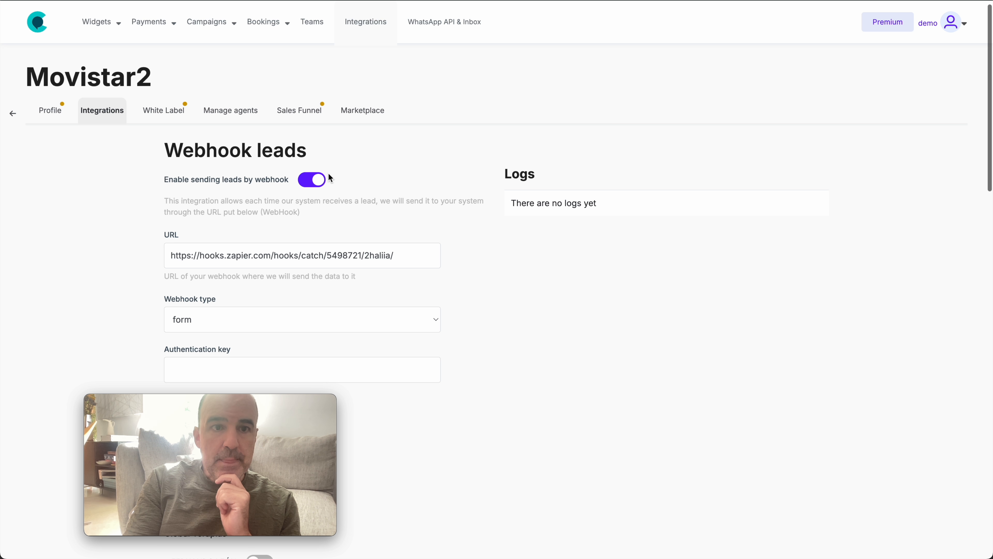
Open the New Plumber widget from the list of created widgets.
mouse_move(94, 25)
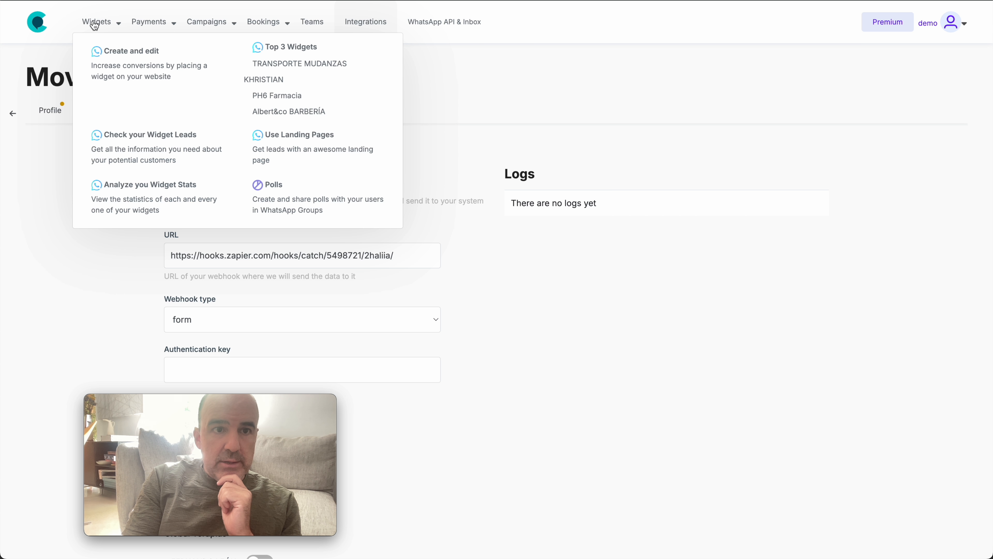
left_click(117, 55)
scroll(476, 270, "down", 10)
scroll(476, 266, "down", 2)
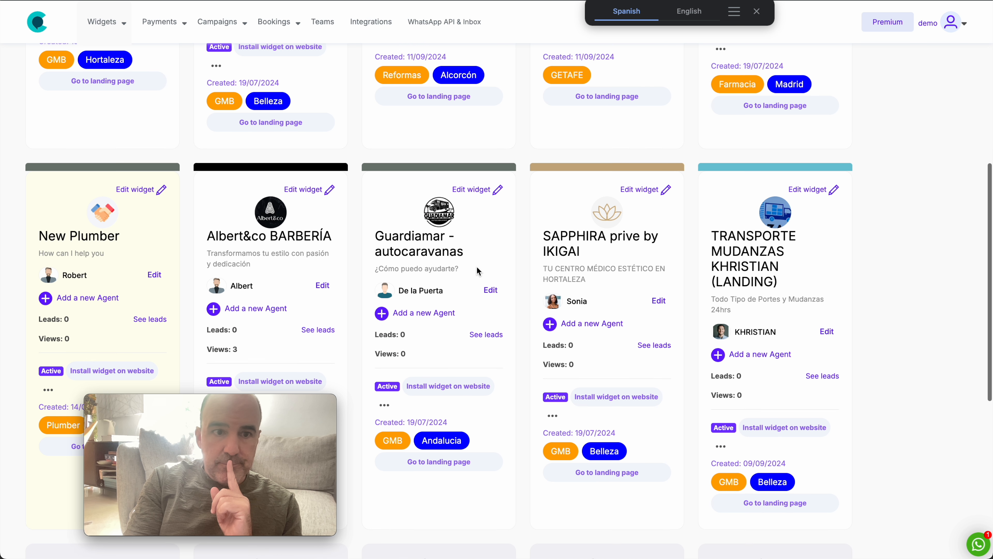
left_click(79, 224)
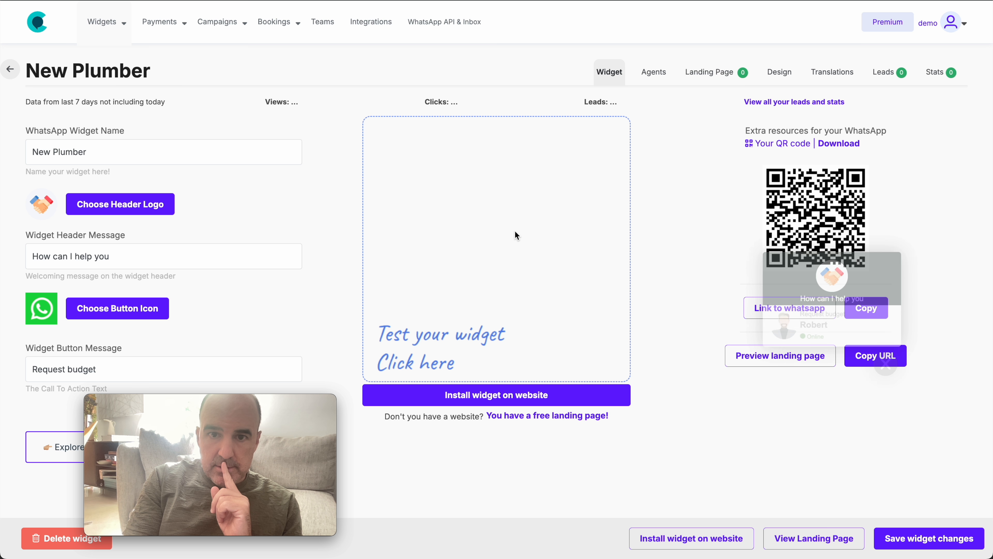
Fill in the name and WhatsApp number in the widget's test request form.
left_click(528, 213)
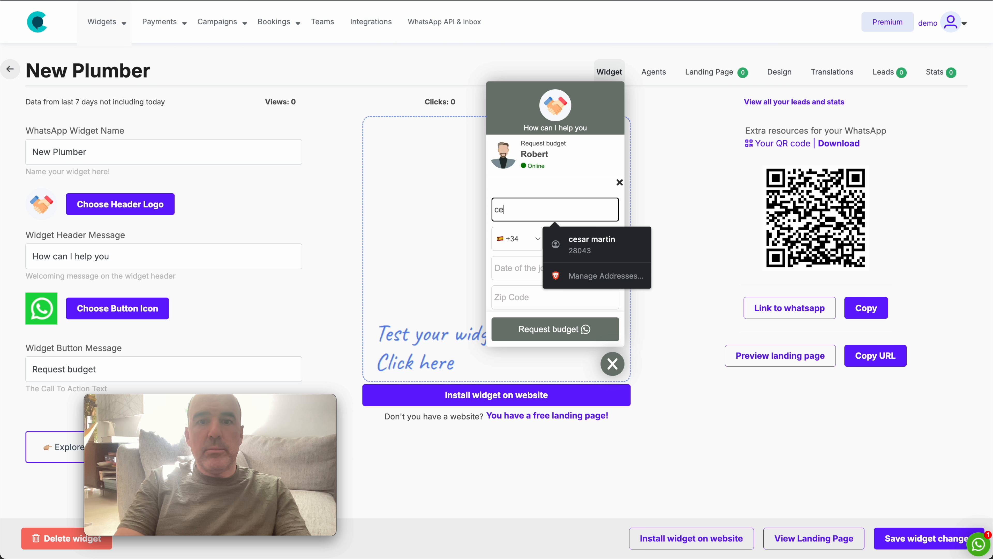
key("Tab")
key("Tab")
key("Tab")
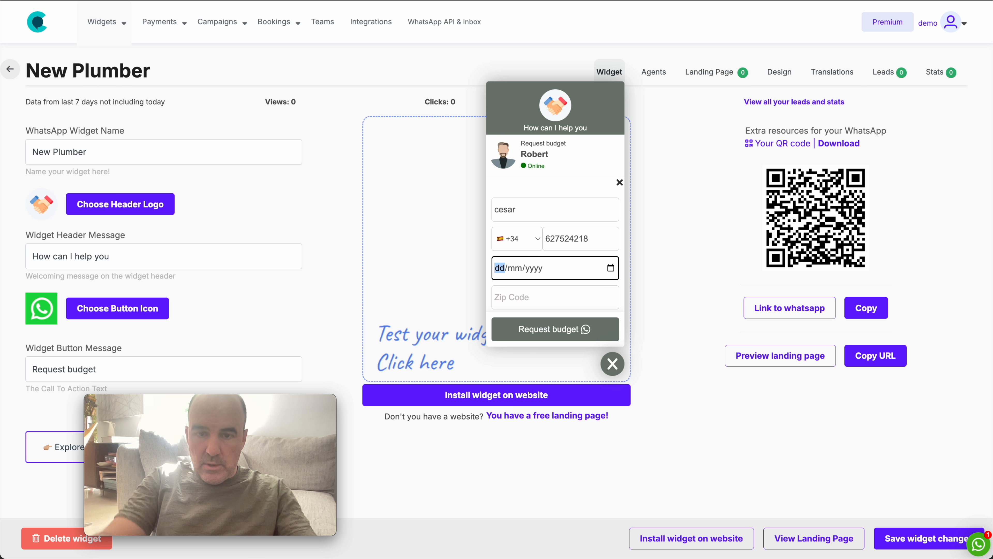
Set the date of the job to 20/09/2024, enter the zip code and submit the budget request.
left_click(611, 268)
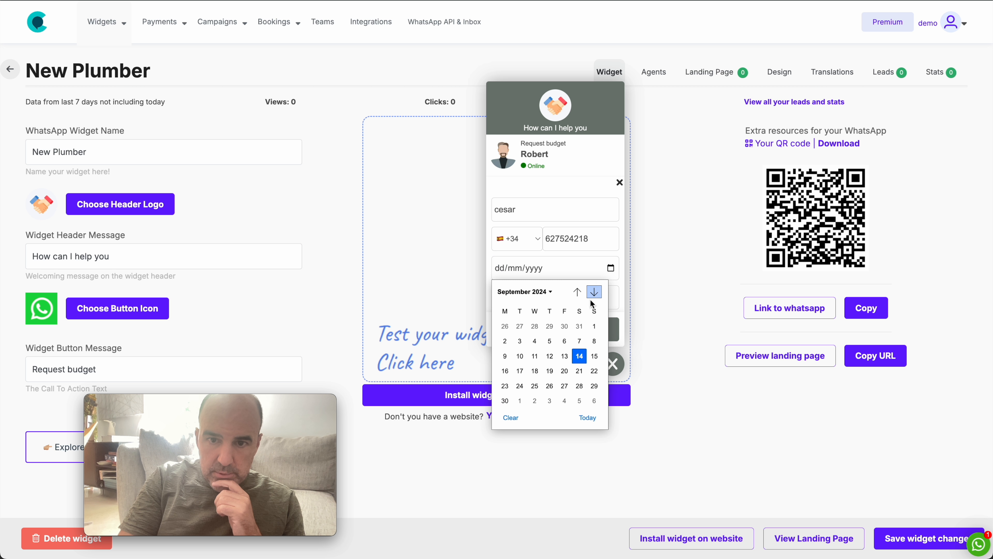
left_click(570, 371)
left_click(528, 295)
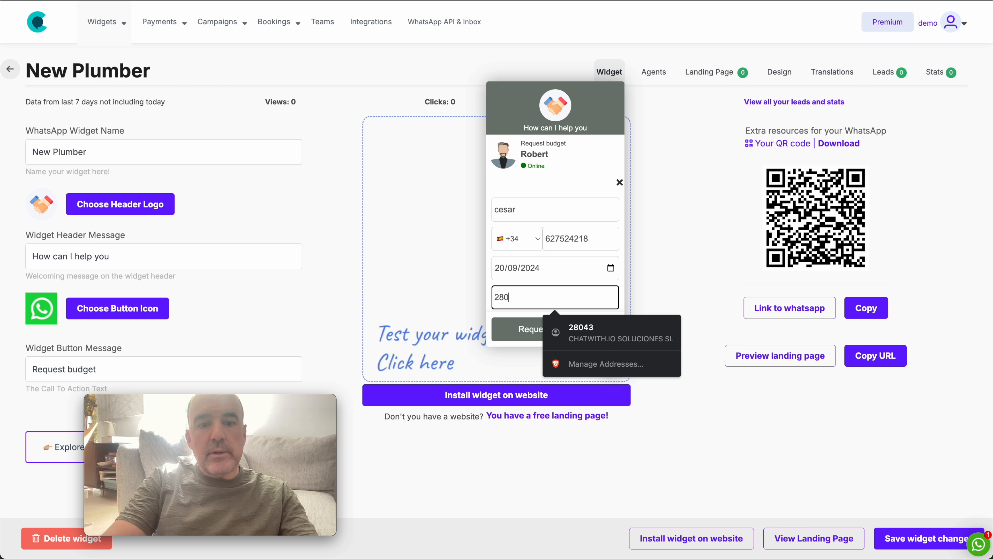
type("28043")
left_click(567, 331)
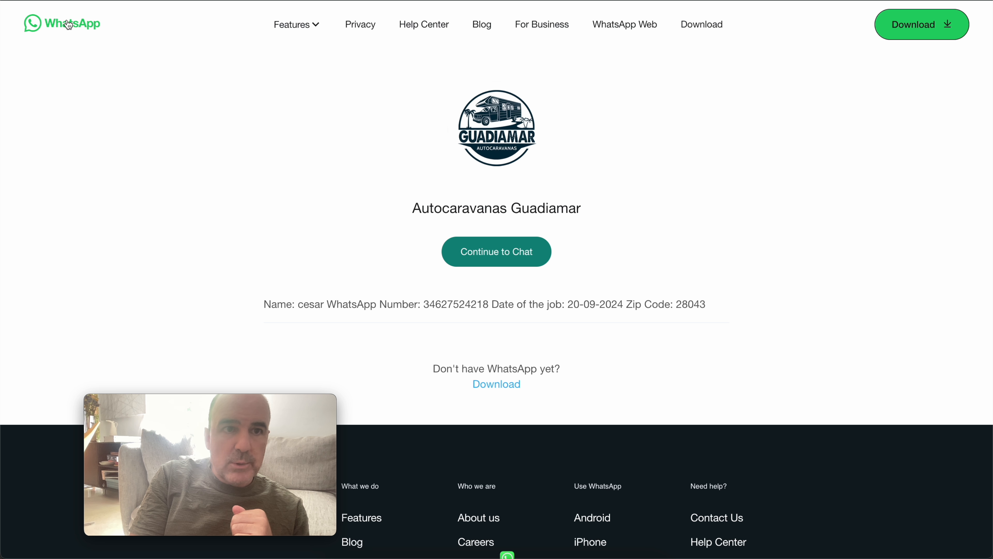
Switch back to Zapier, test the Catch Hook trigger and continue with the request A record.
key("ctrl+shift+Tab")
key("ctrl+shift+Tab")
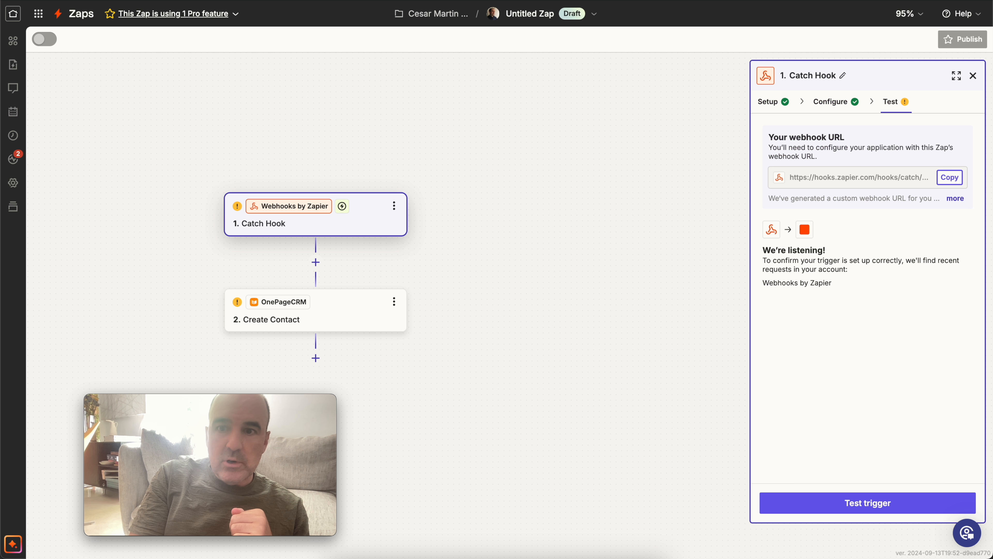
left_click(880, 504)
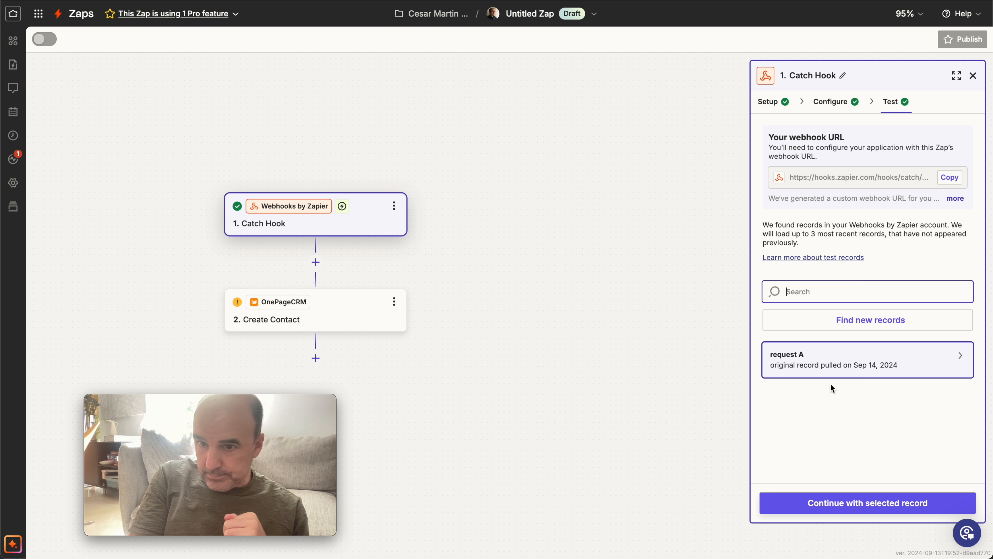
mouse_move(825, 363)
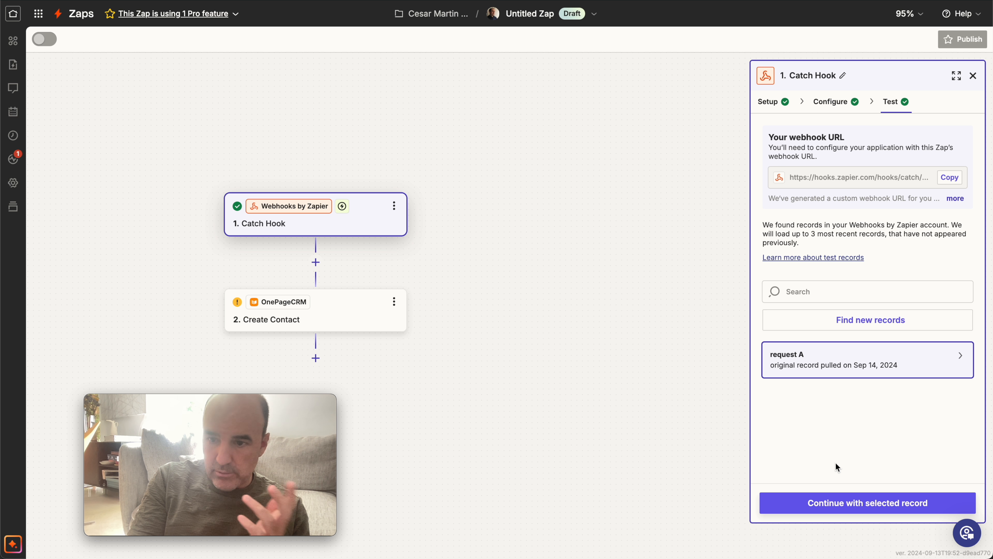
left_click(846, 510)
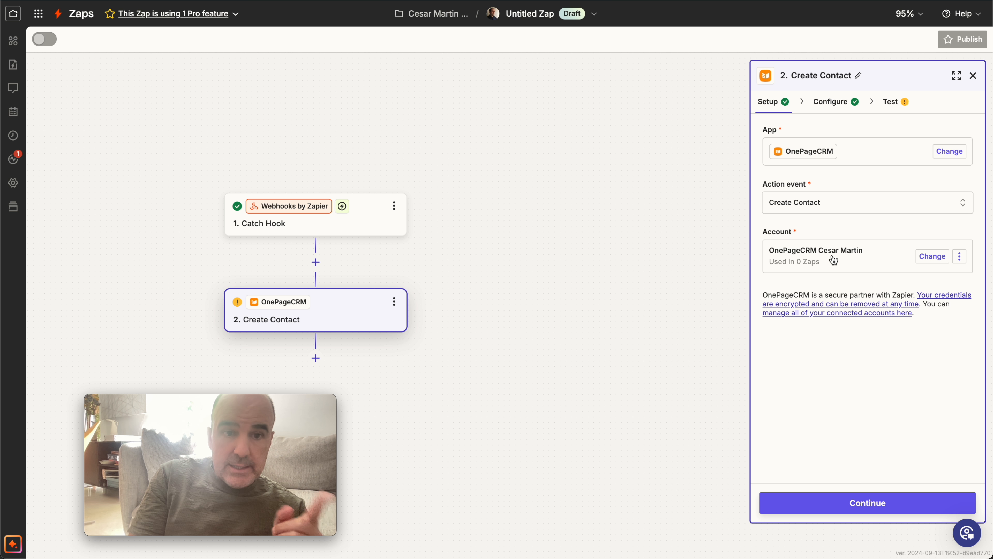
Keep the OnePageCRM Create Contact setup with its connected account and continue to the field configuration.
right_click(802, 253)
left_click(779, 375)
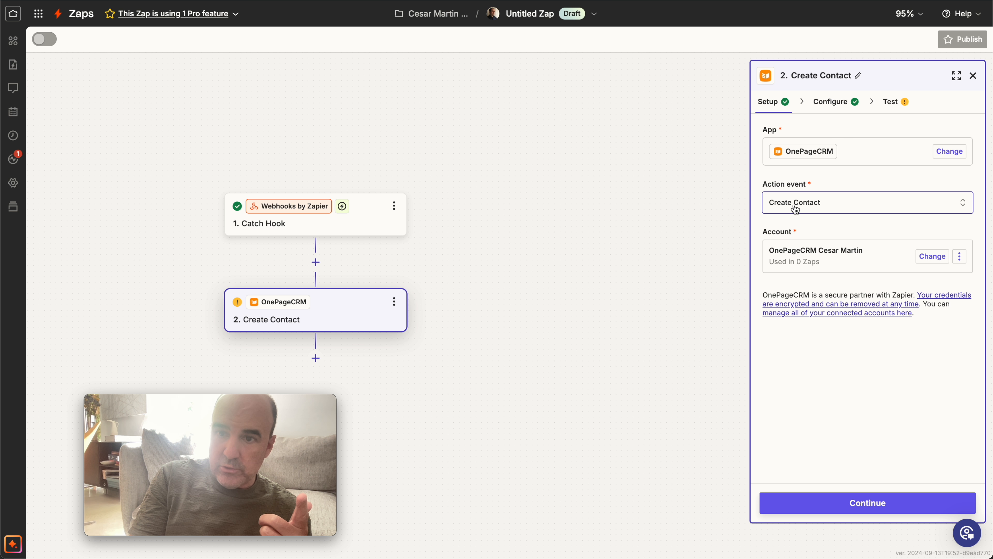
left_click(868, 502)
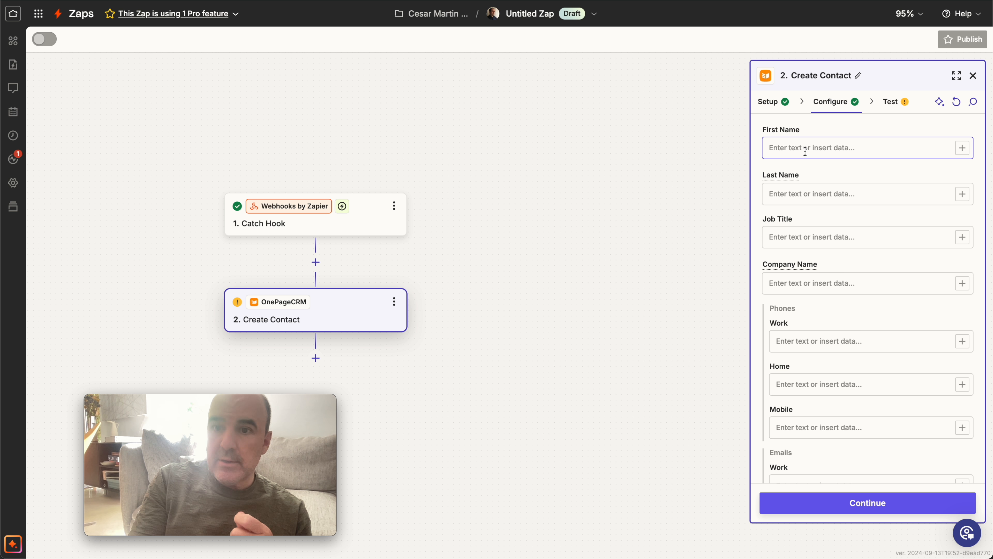
Map the contact's First Name to the Name value from the Catch Hook step.
left_click(808, 150)
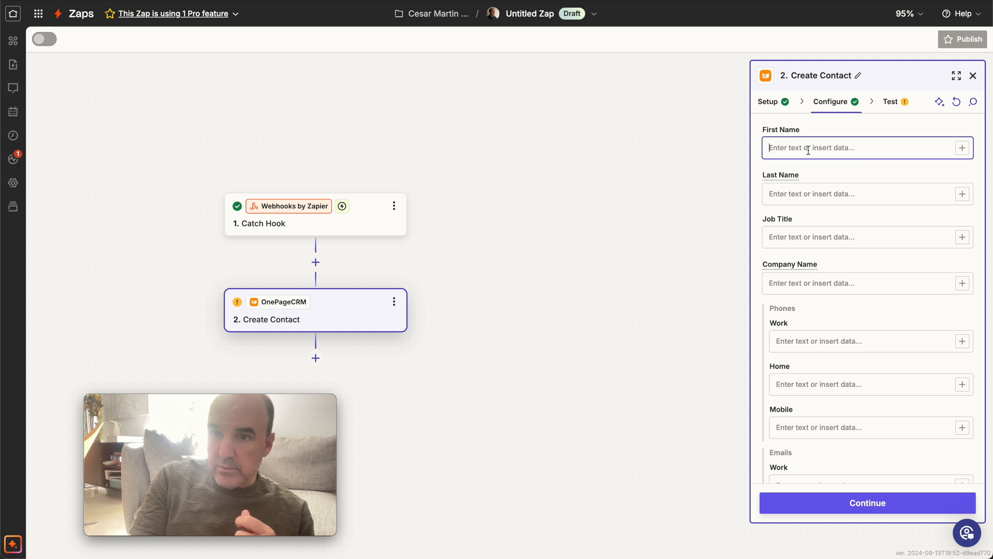
left_click(962, 148)
left_click(595, 239)
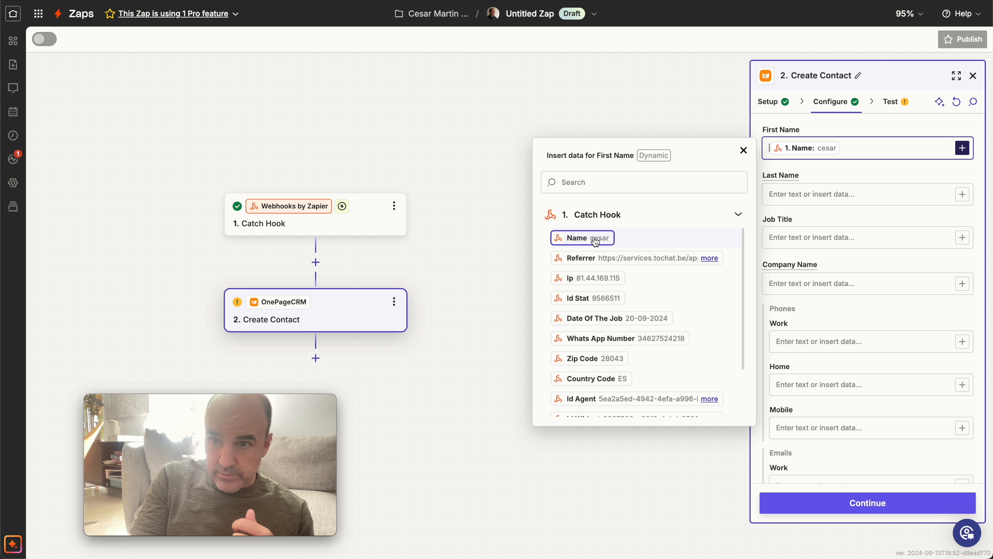
left_click(812, 197)
left_click(836, 240)
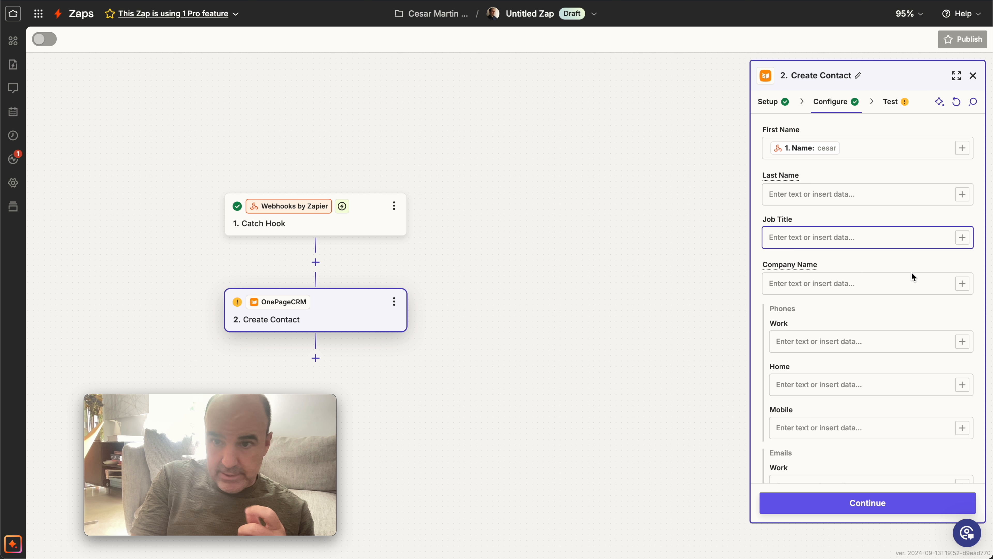
Map the contact's Work phone to the Whats App Number value from the Catch Hook step.
scroll(912, 275, "down", 3)
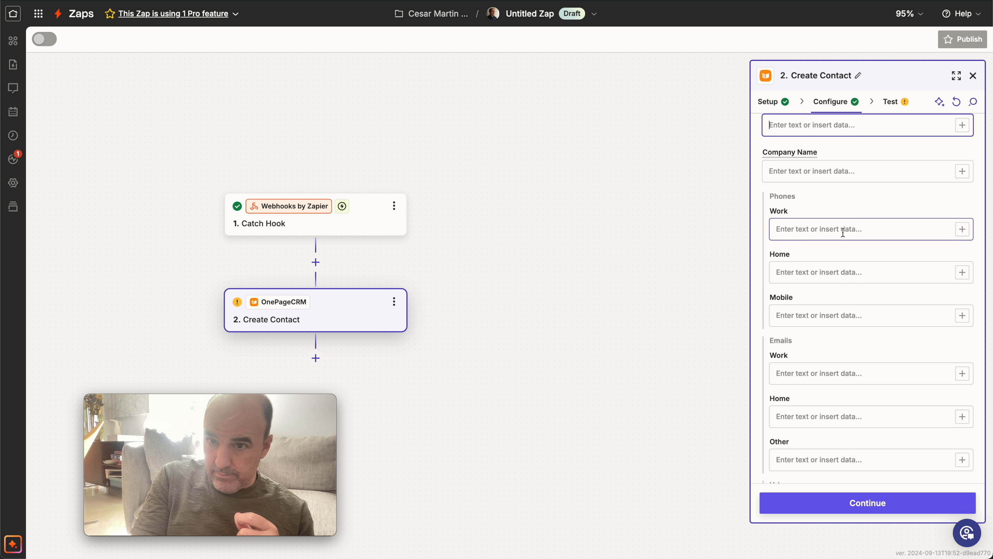
left_click(962, 230)
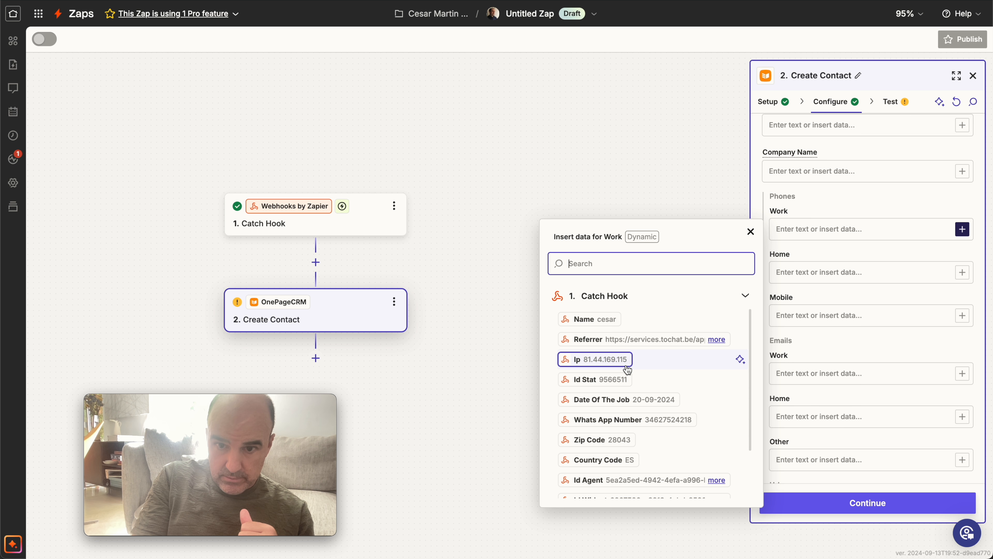
scroll(627, 369, "down", 2)
left_click(641, 376)
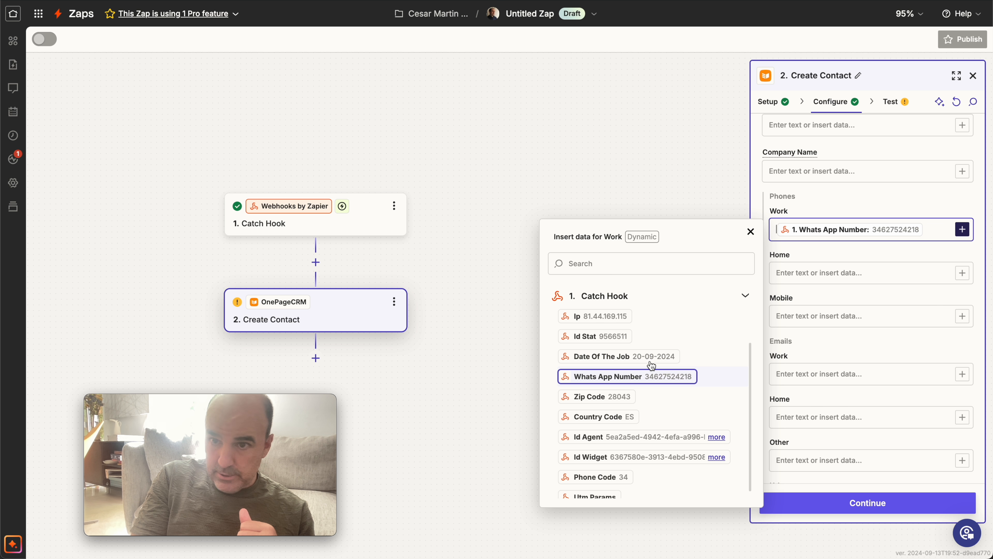
Set the contact's Lead Source to Email or Web in the Create Contact configuration.
left_click(817, 276)
scroll(836, 315, "down", 1)
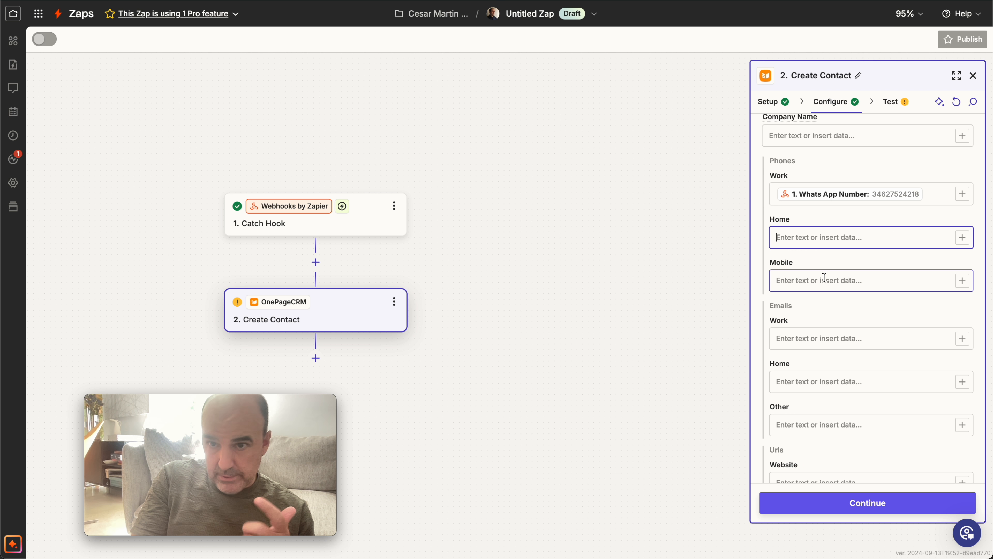
scroll(834, 278, "down", 4)
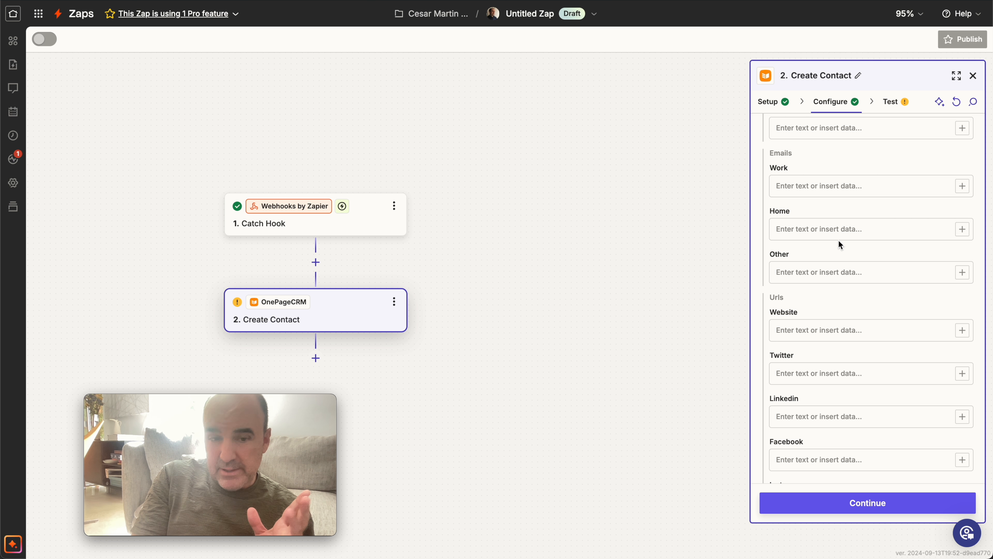
scroll(838, 240, "down", 5)
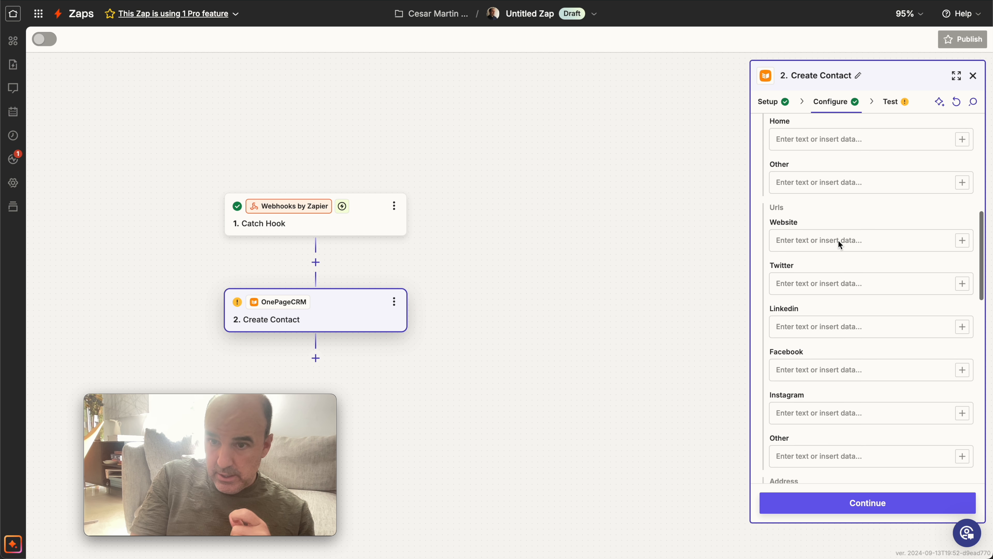
scroll(838, 240, "down", 8)
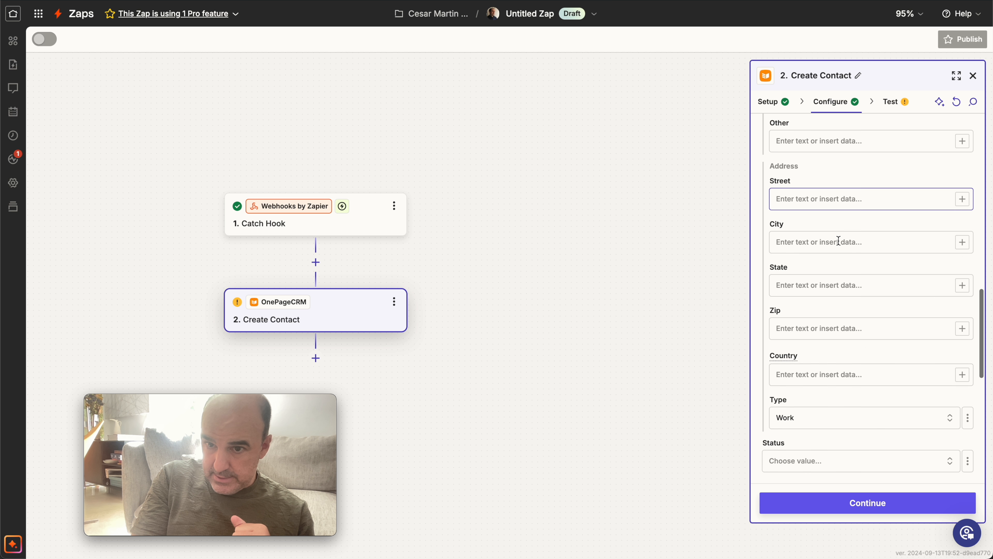
scroll(838, 239, "down", 1)
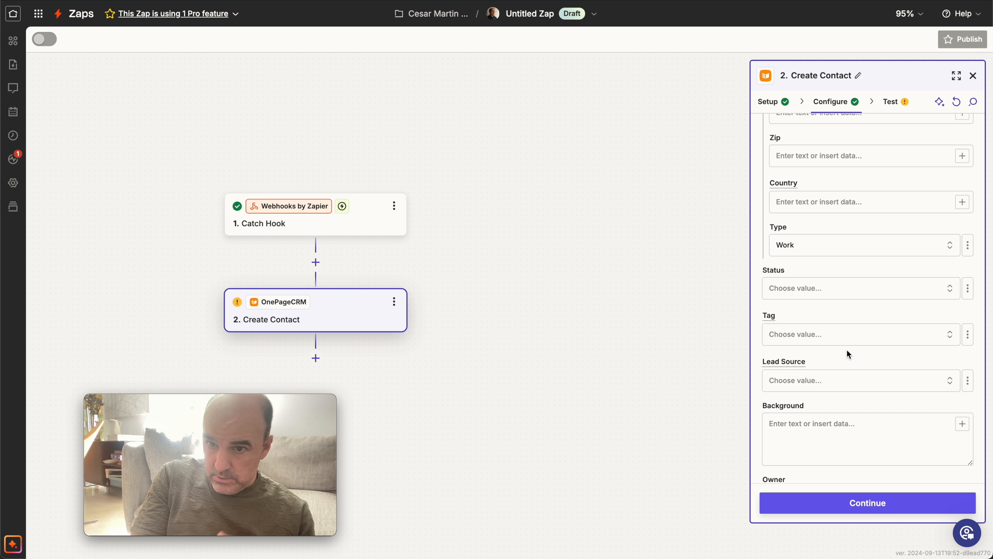
right_click(947, 376)
left_click(788, 380)
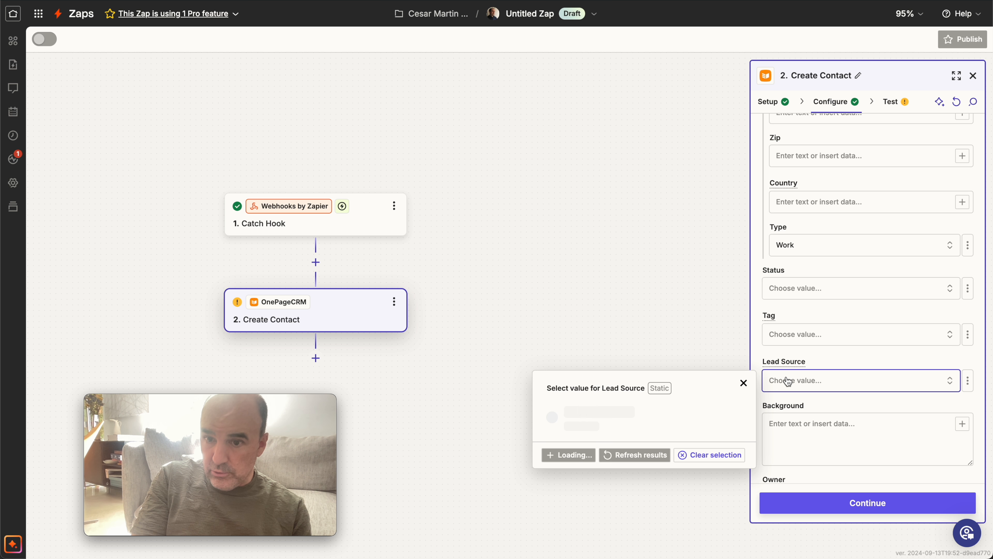
scroll(683, 415, "down", 2)
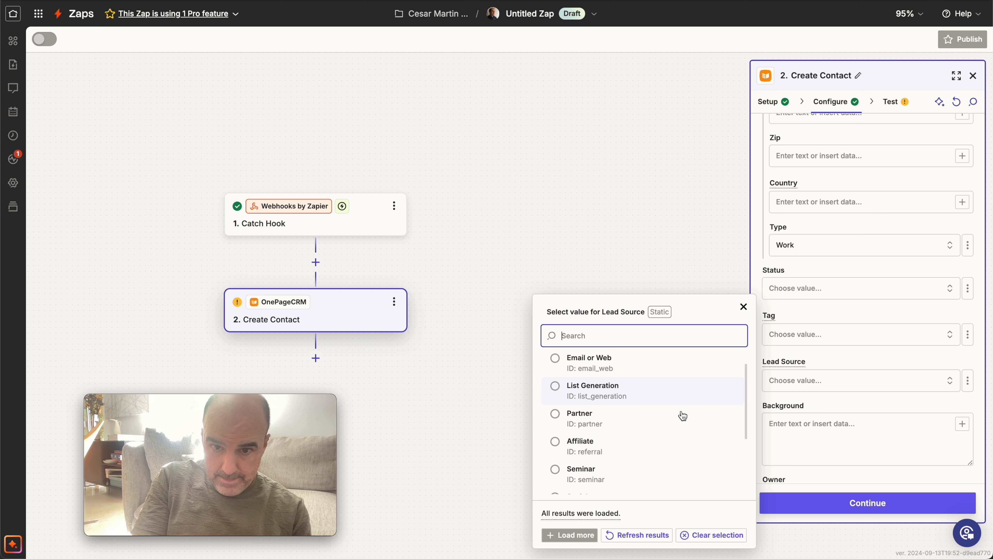
scroll(682, 414, "up", 2)
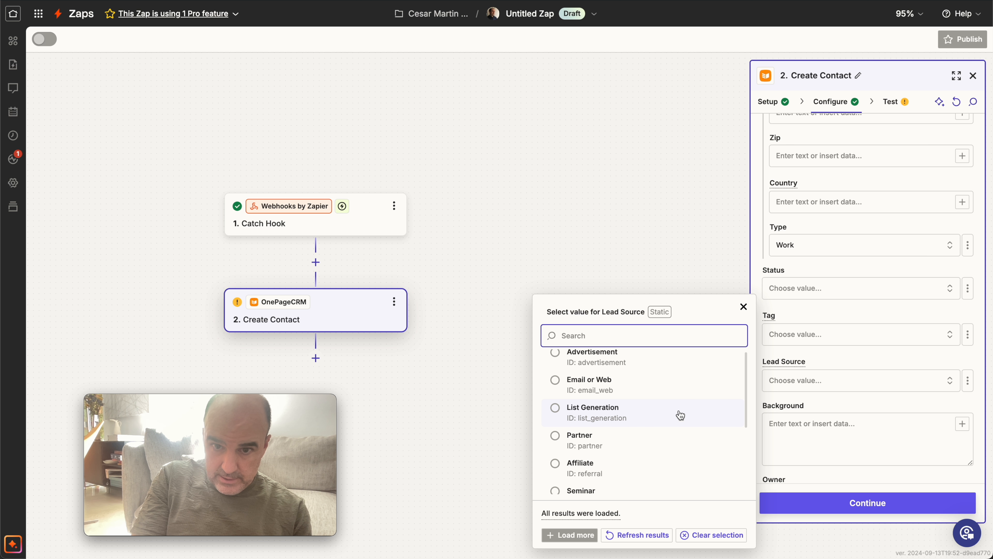
left_click(606, 390)
Map the contact's Next Action Date to the Date Of The Job value from the Catch Hook step.
scroll(814, 425, "down", 6)
left_click(812, 321)
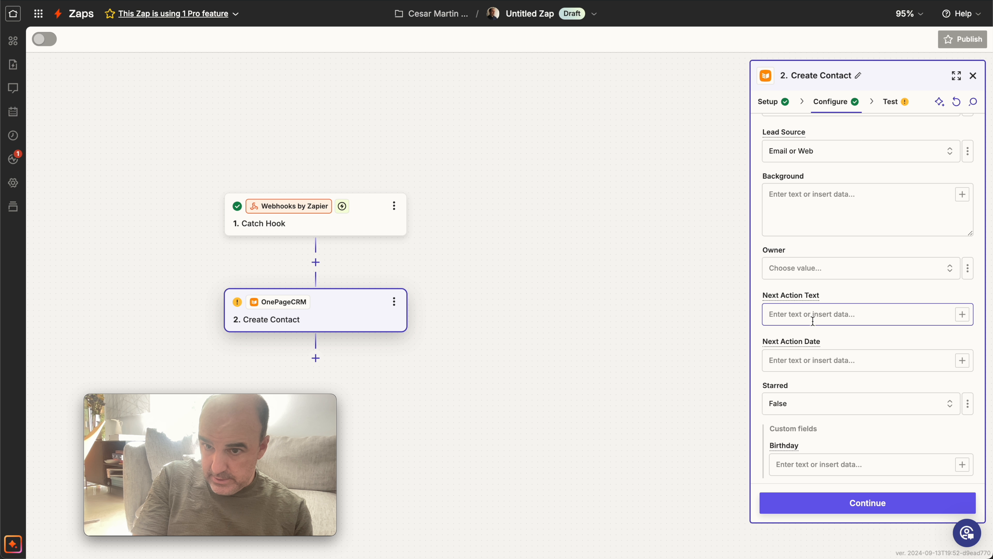
scroll(857, 371, "down", 1)
left_click(869, 346)
left_click(962, 342)
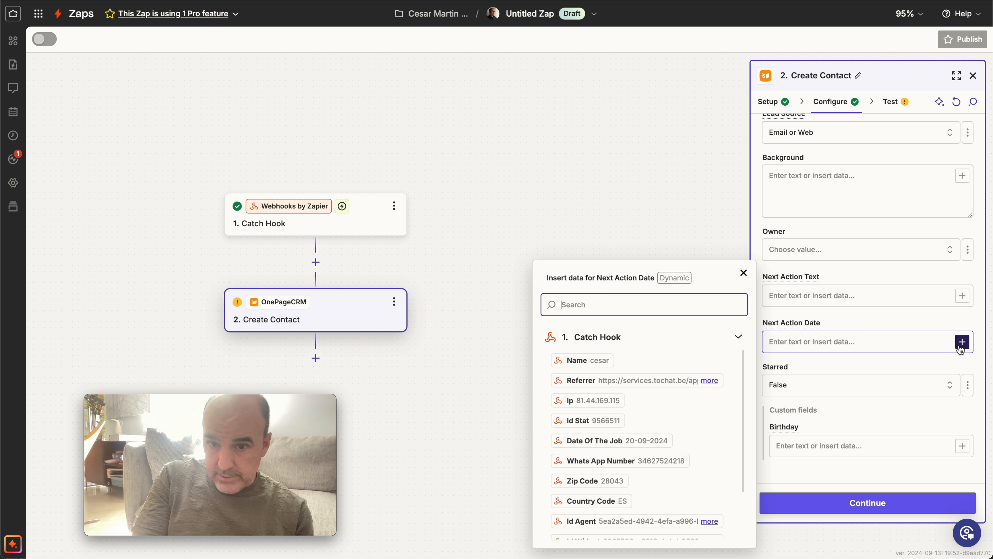
scroll(641, 431, "down", 2)
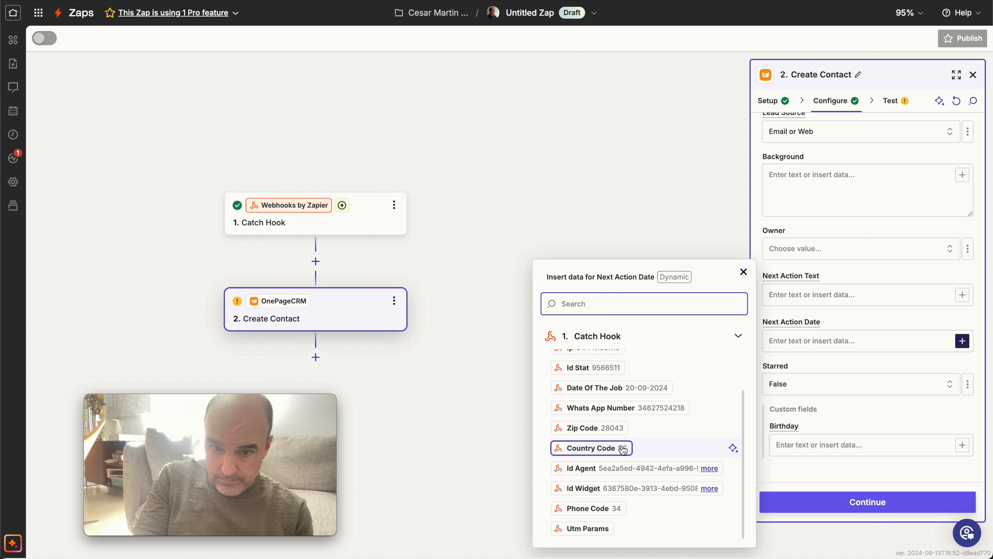
left_click(625, 389)
left_click(842, 415)
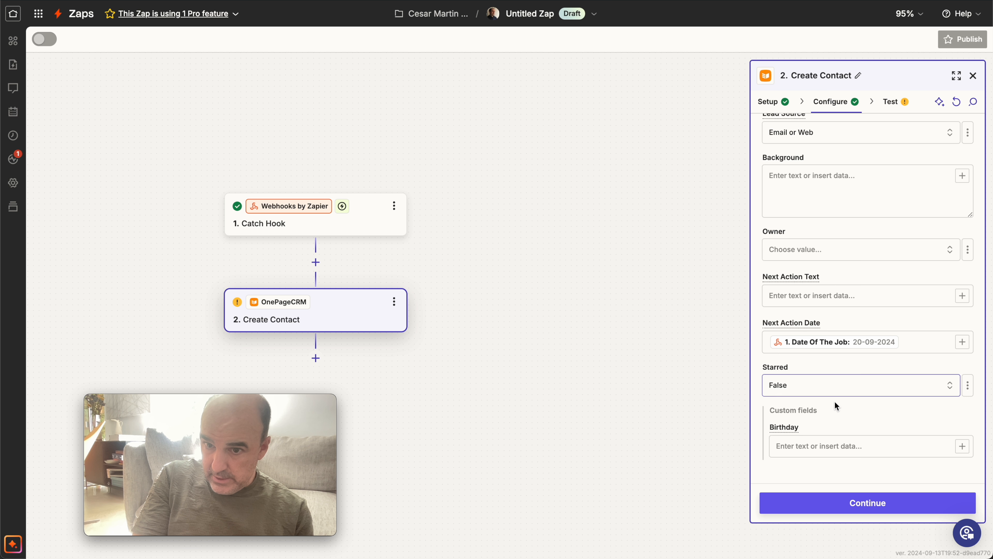
Run the Create Contact test twice and skip it.
scroll(835, 401, "up", 1)
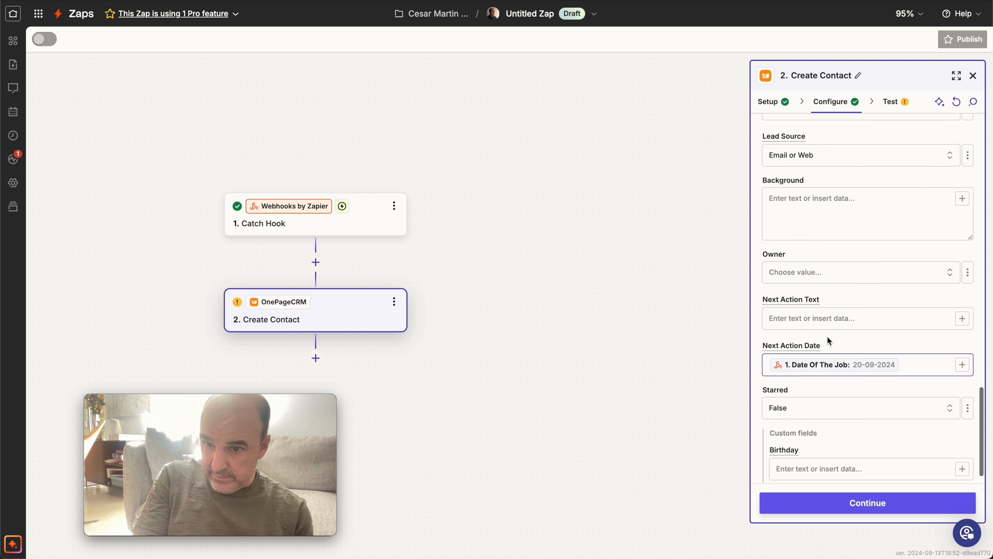
left_click(866, 503)
left_click(906, 503)
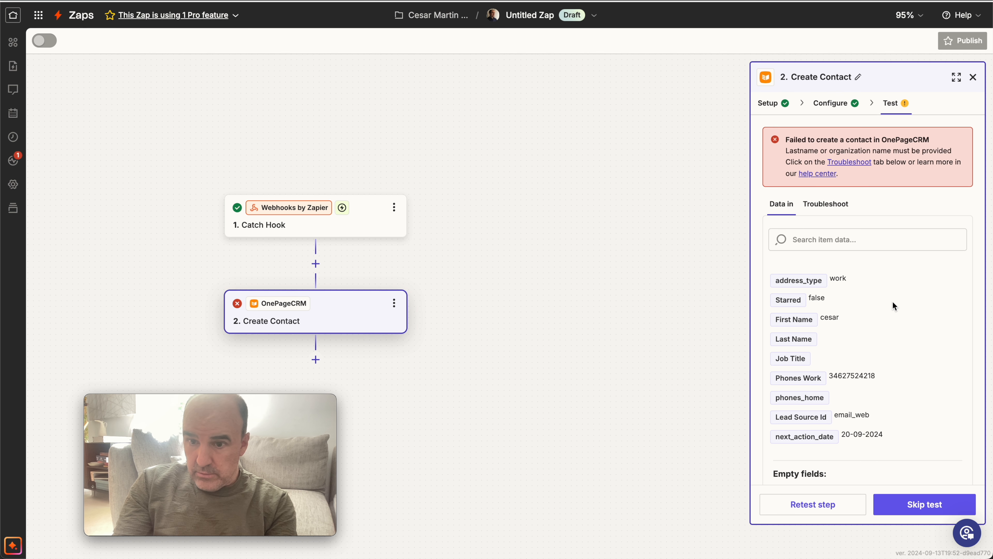
left_click(823, 505)
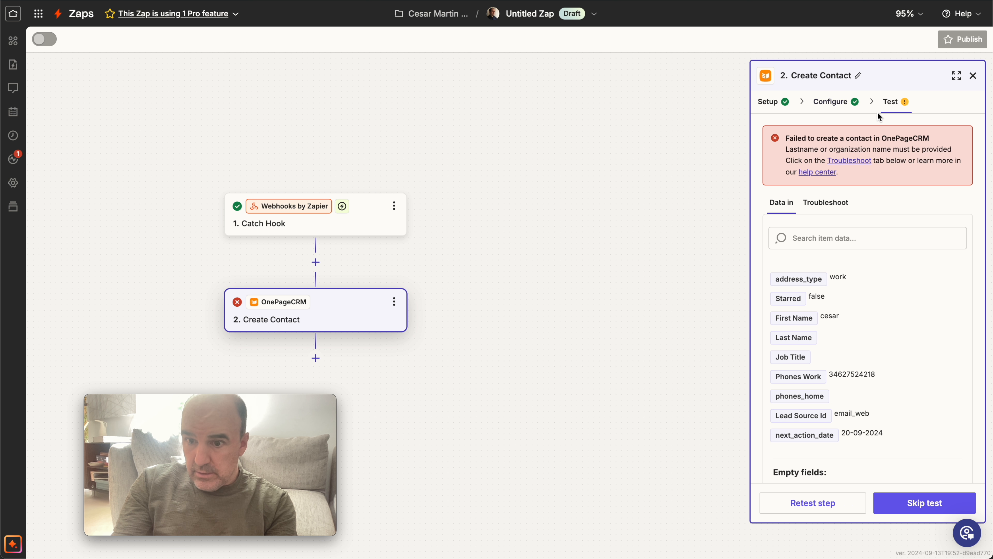
left_click(931, 510)
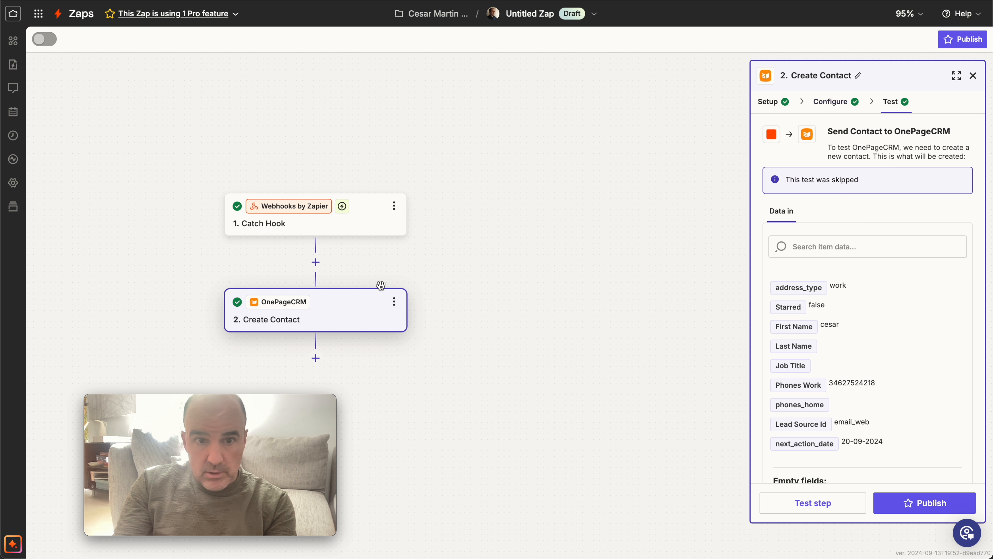
Reopen the Create Contact configuration and map Last Name to the Name value from the Catch Hook step.
left_click(357, 324)
left_click(896, 504)
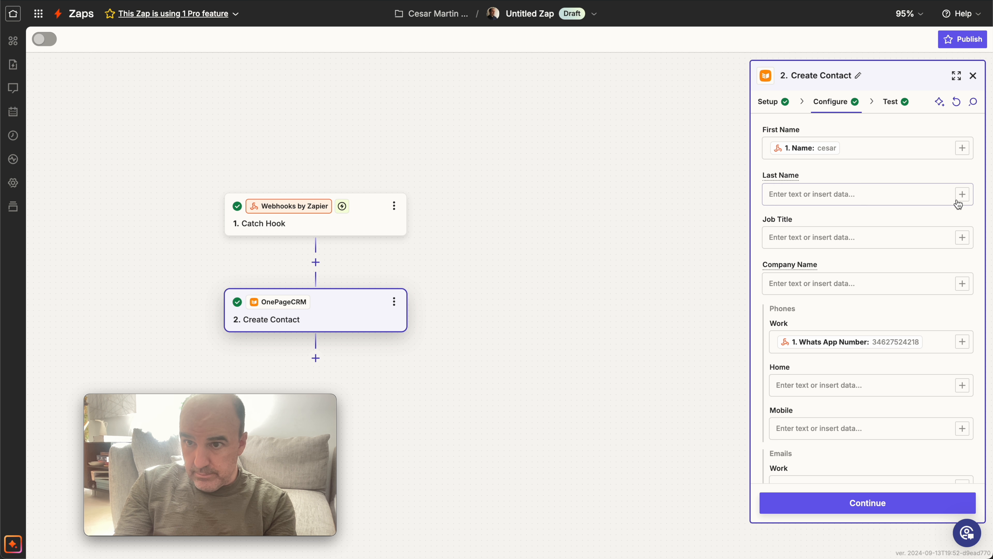
left_click(962, 194)
left_click(598, 286)
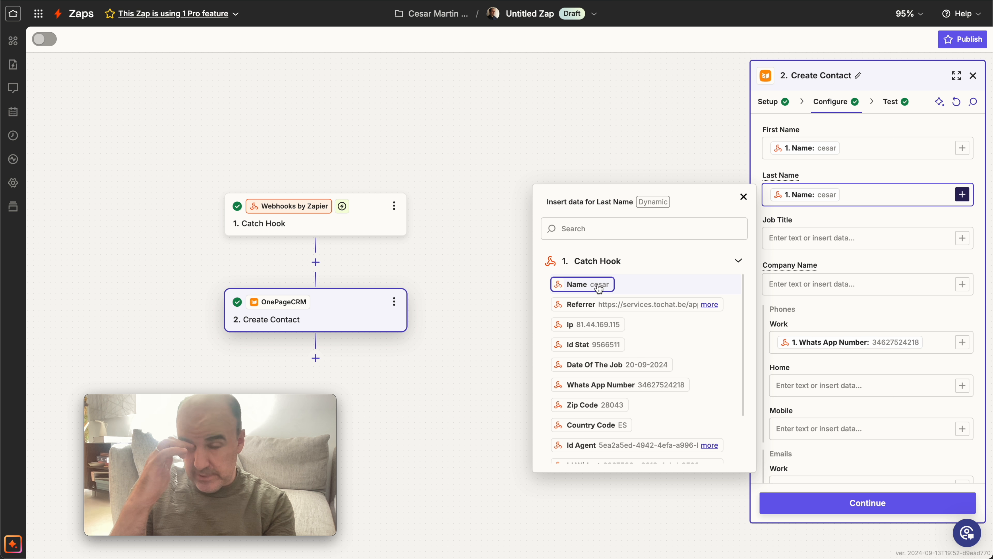
Map the contact's Company Name to the Country Code value from the Catch Hook step.
left_click(851, 291)
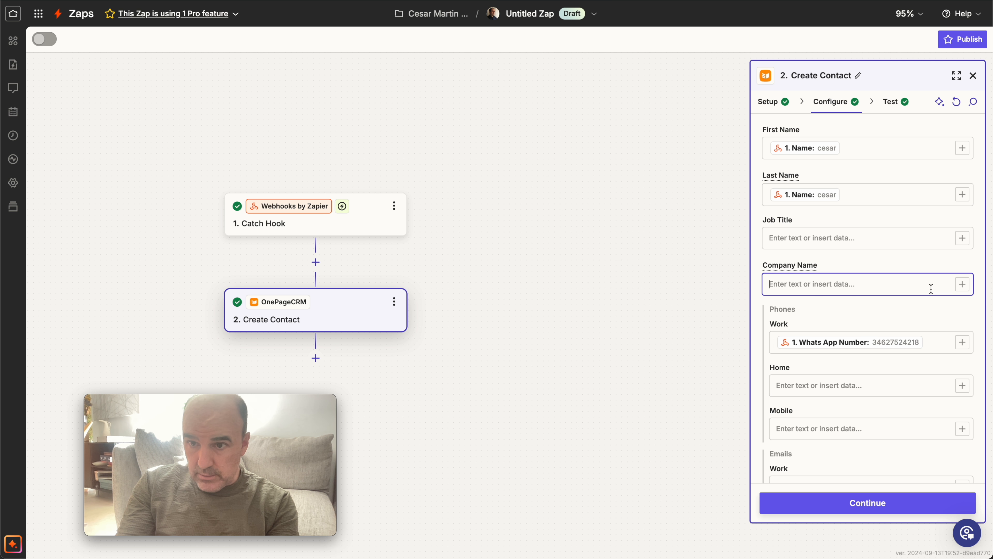
left_click(962, 284)
scroll(638, 414, "down", 1)
scroll(638, 416, "down", 1)
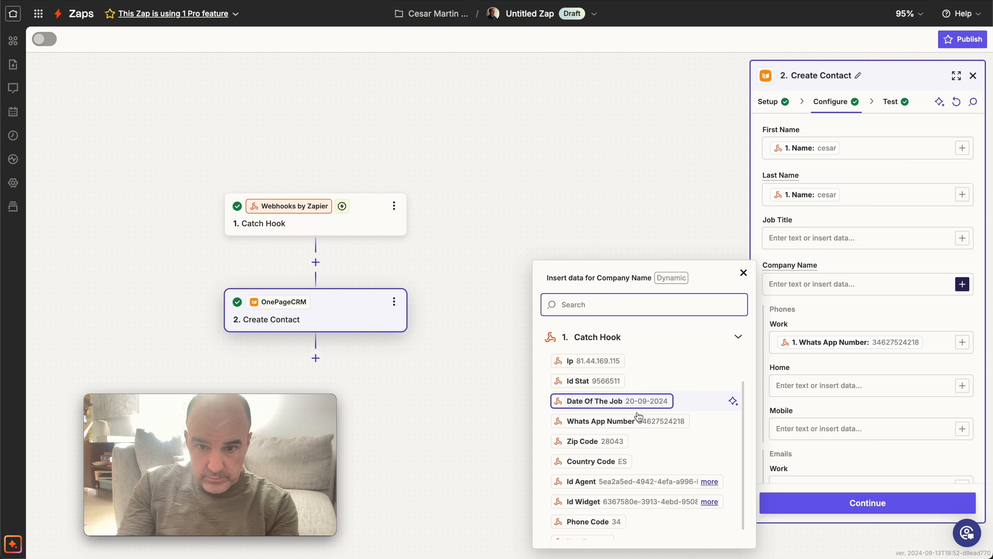
left_click(625, 464)
Publish the Zap with the completed field configuration and go to the Zapier home page.
left_click(866, 507)
left_click(866, 505)
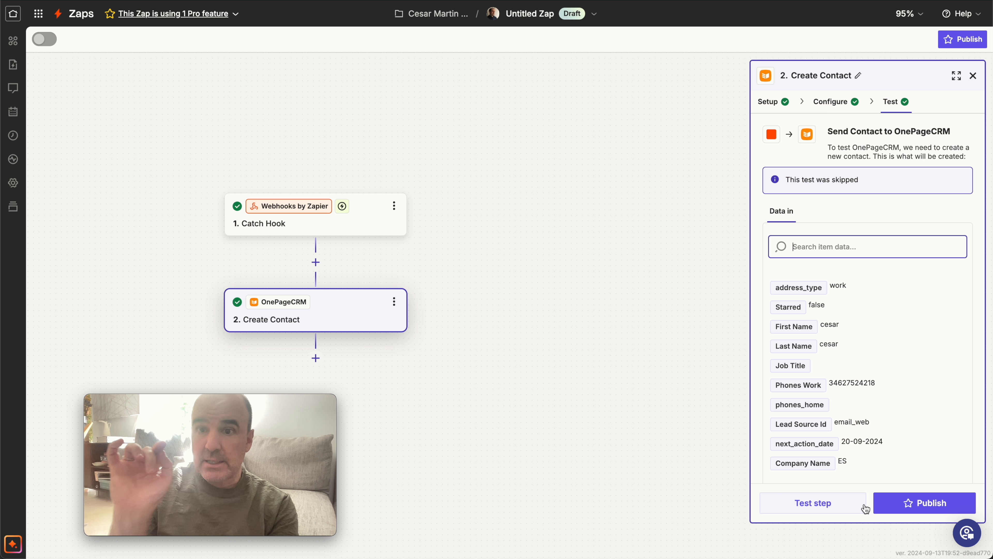
left_click(931, 504)
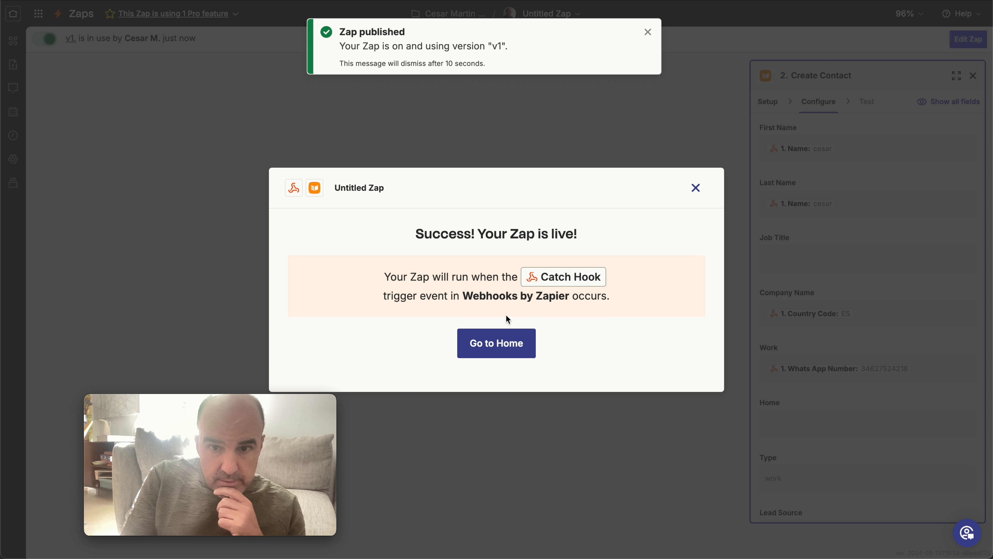
left_click(504, 345)
scroll(382, 258, "down", 3)
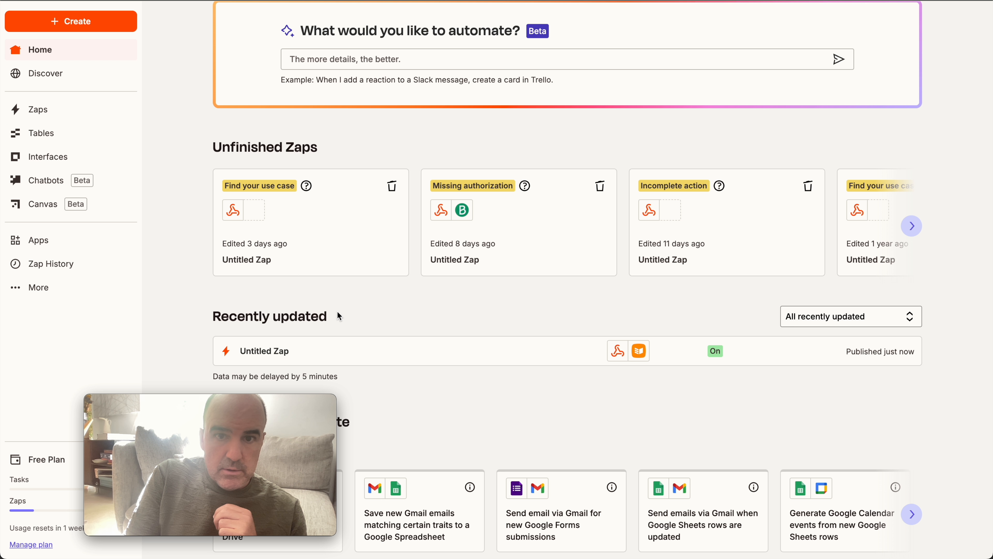
scroll(336, 309, "down", 5)
scroll(274, 205, "up", 3)
left_click(261, 193)
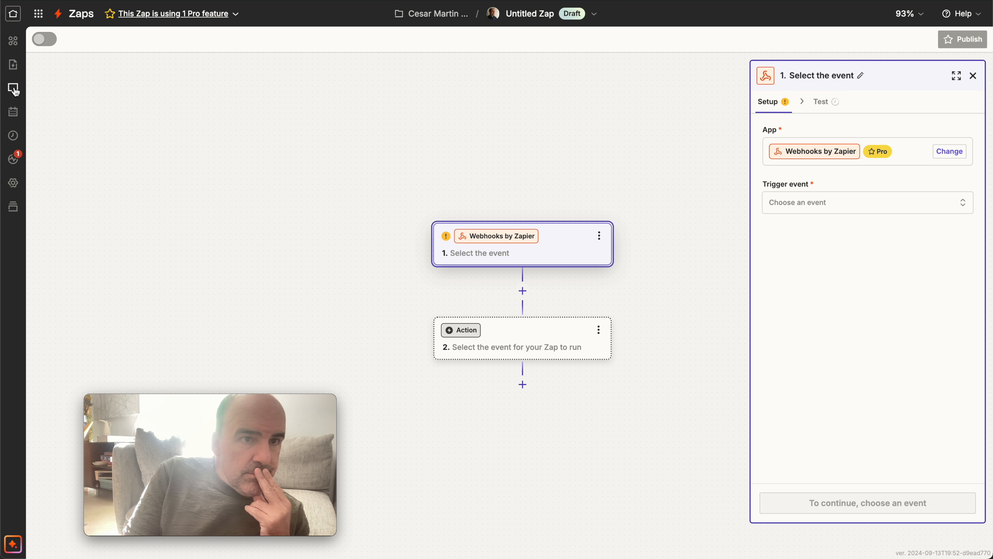
left_click(14, 16)
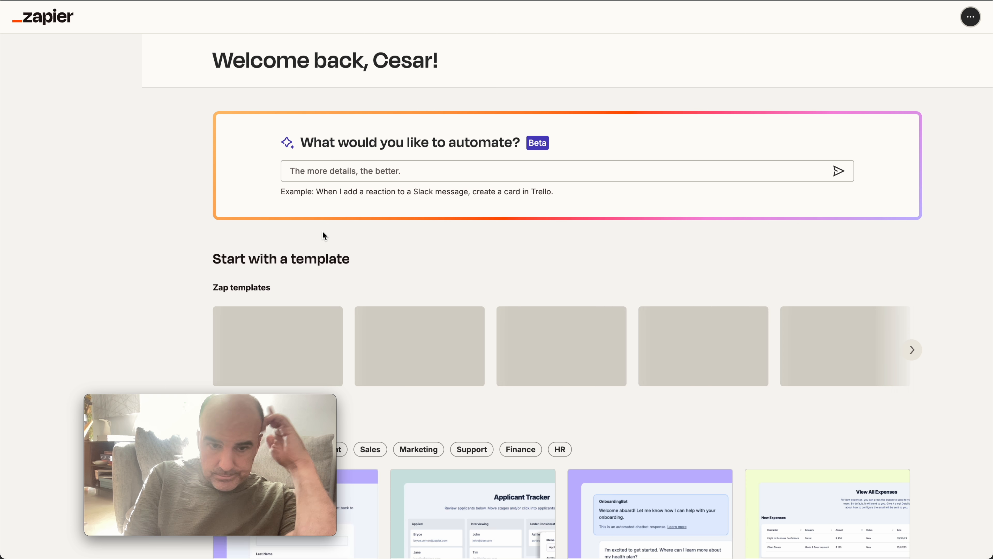
Open the just-published Zap from the recently updated Zaps on the home page.
scroll(407, 343, "down", 10)
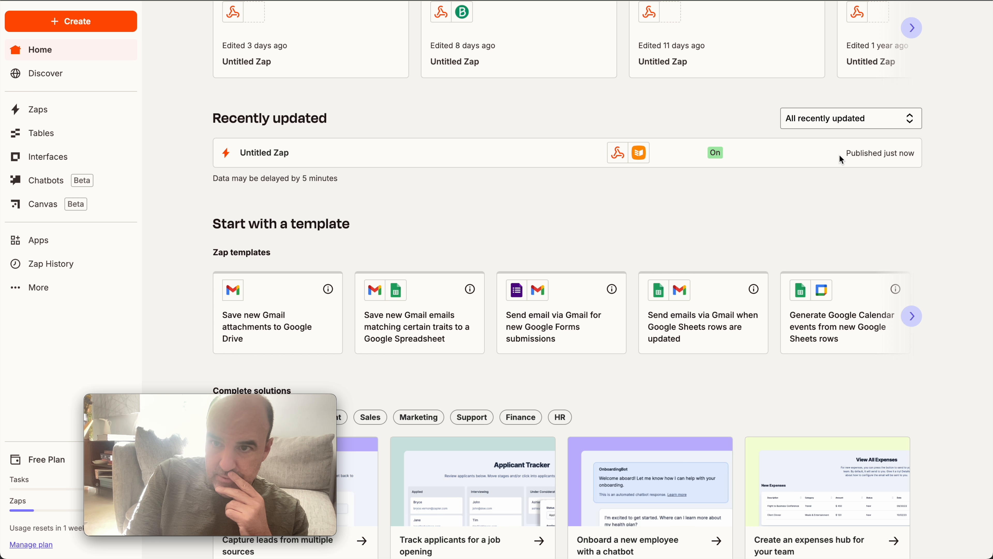
left_click(271, 154)
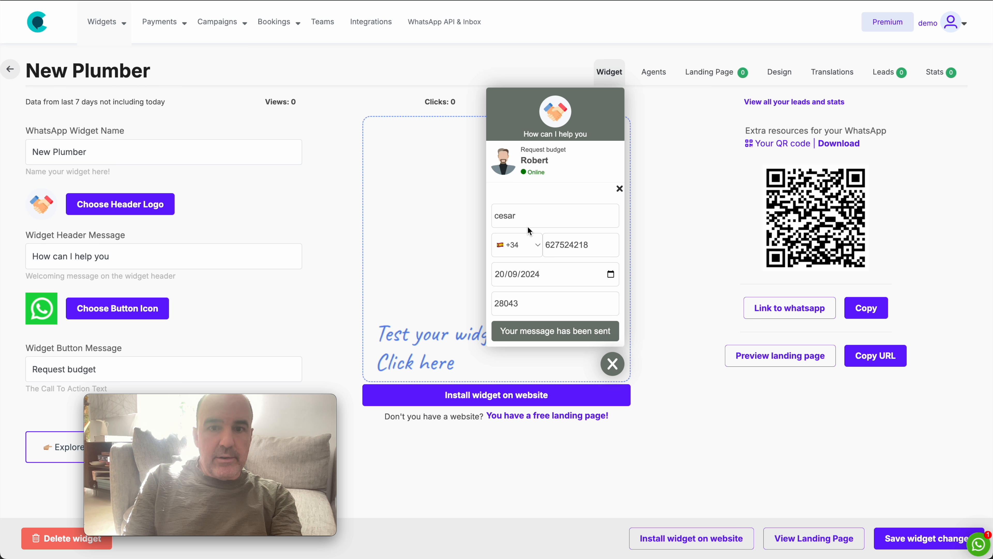
In the tochat.be widget preview, reset the request form and enter a second test lead's name and WhatsApp number.
left_click(546, 186)
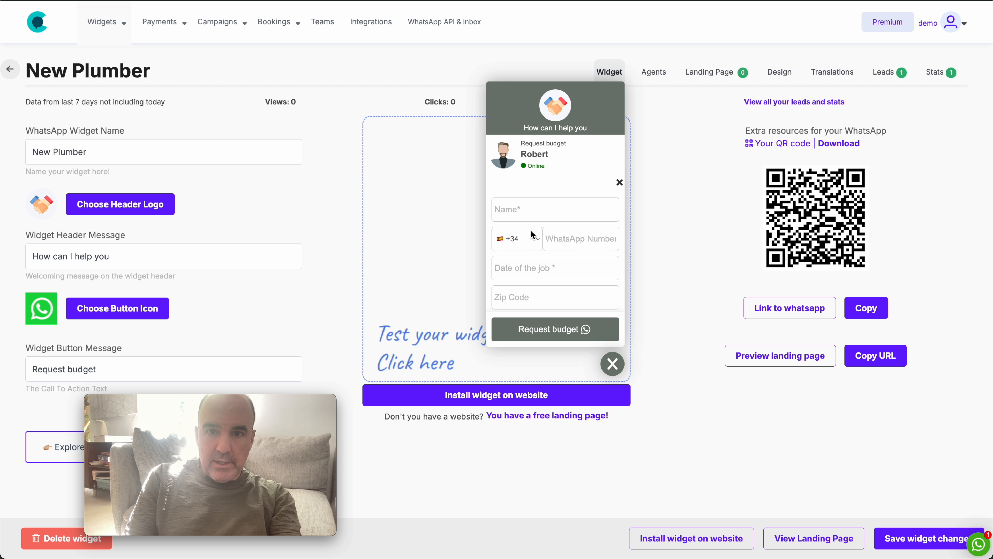
left_click(532, 209)
type("cesar 2")
key("Tab")
key("Tab")
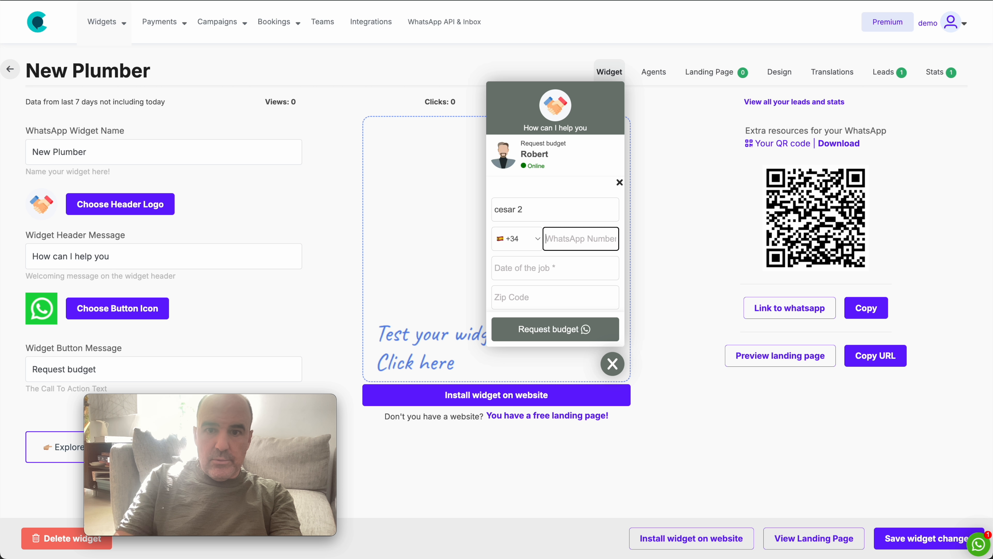
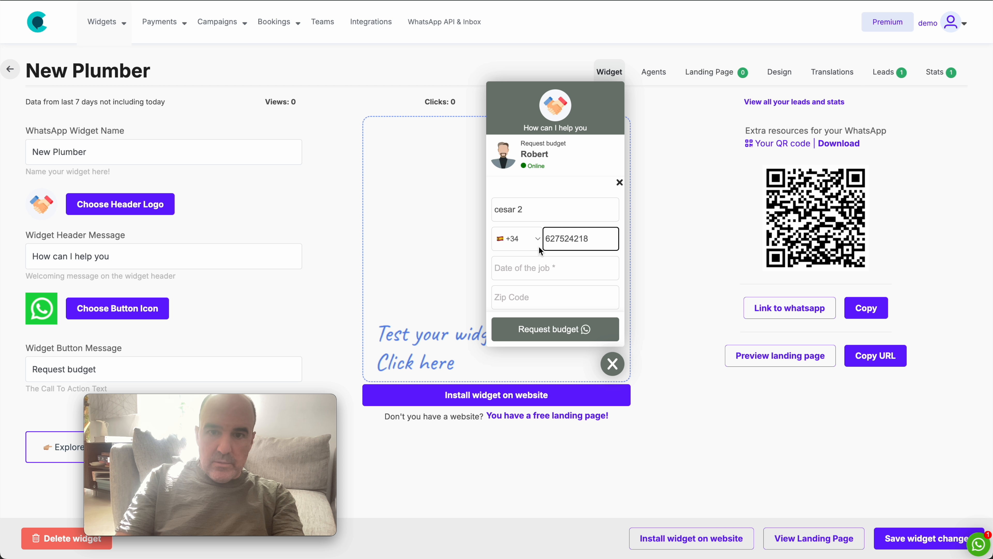
Set the date of the job to 26/09/2024, enter the zip code and submit the budget request.
left_click(535, 269)
left_click(610, 270)
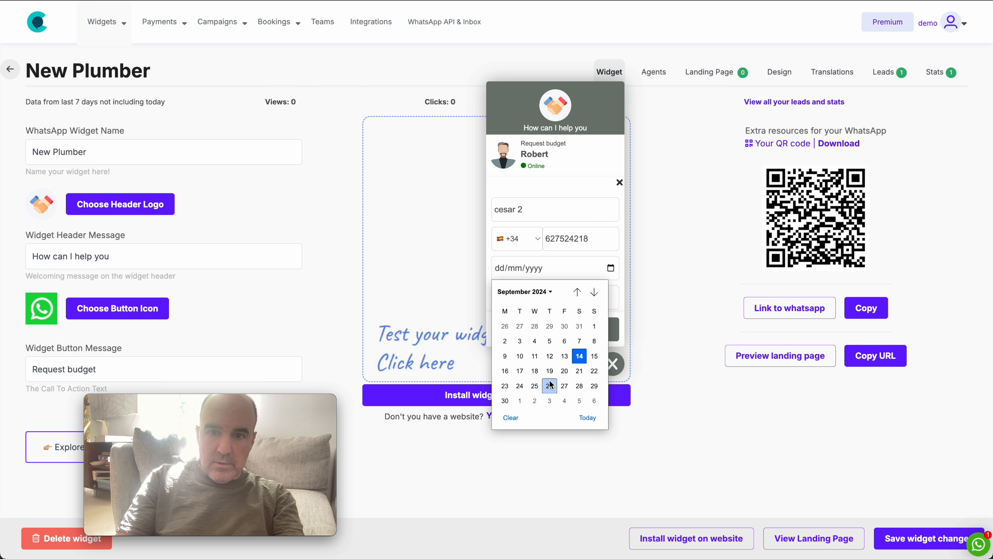
left_click(579, 354)
left_click(518, 298)
type("28043")
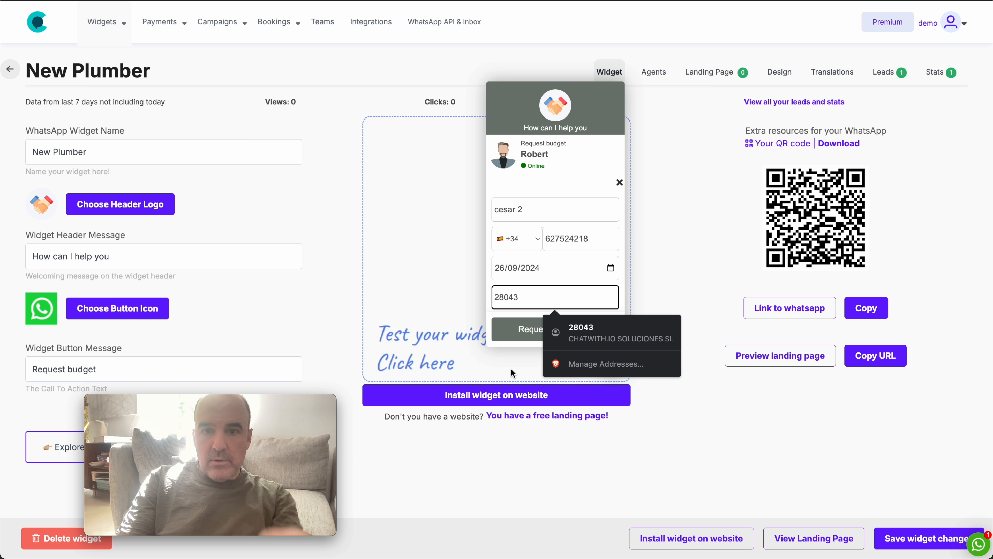
left_click(524, 333)
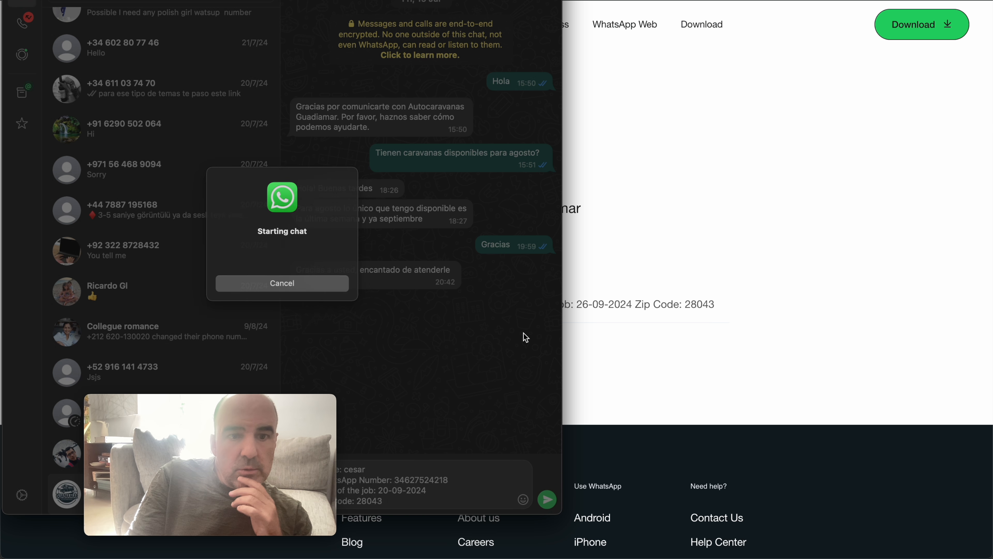
Delete the prefilled WhatsApp message draft and switch to the OnePageCRM Action Stream.
key("super+a")
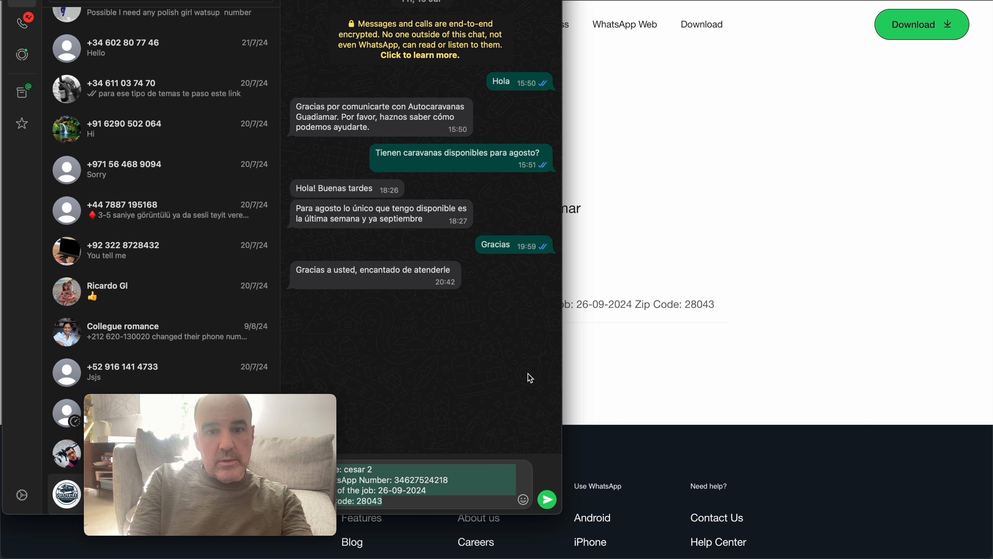
key("BackSpace")
left_click(761, 246)
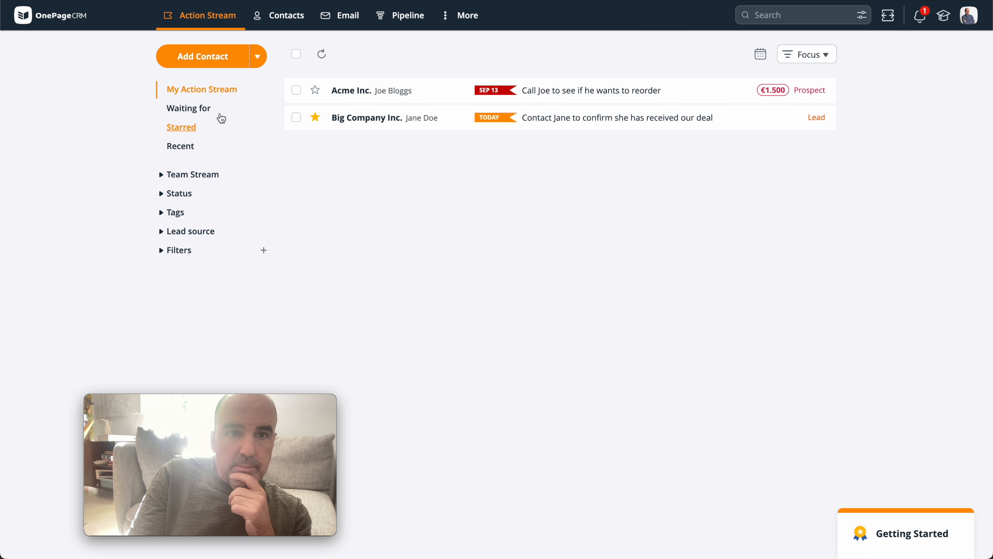
Open the new test lead's record from the OnePageCRM contacts and examine its details.
left_click(285, 20)
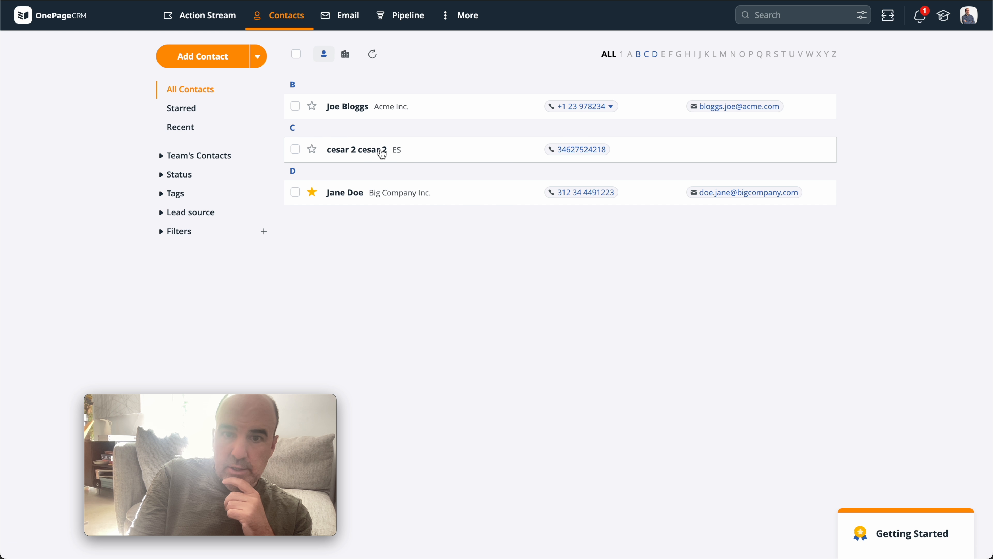
left_click(429, 153)
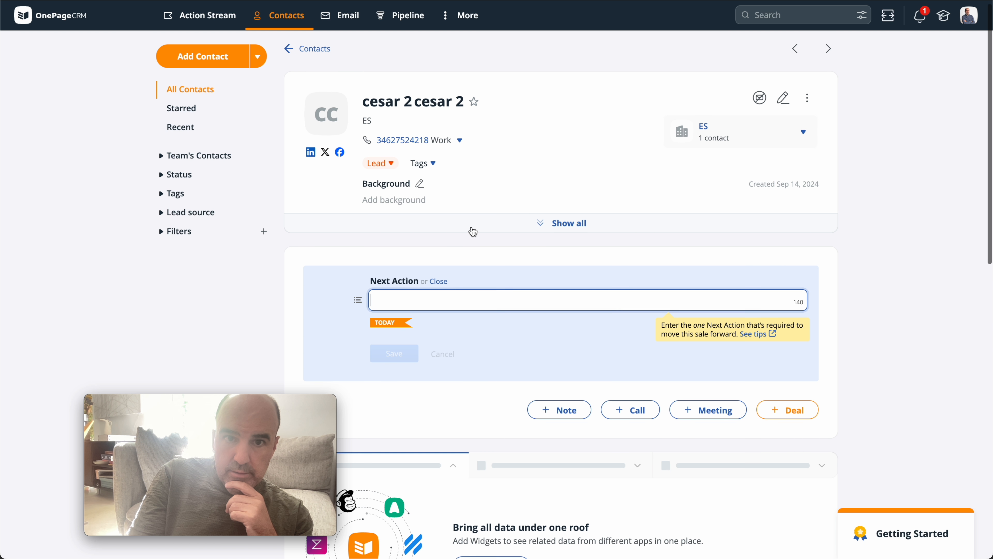
scroll(471, 230, "down", 1)
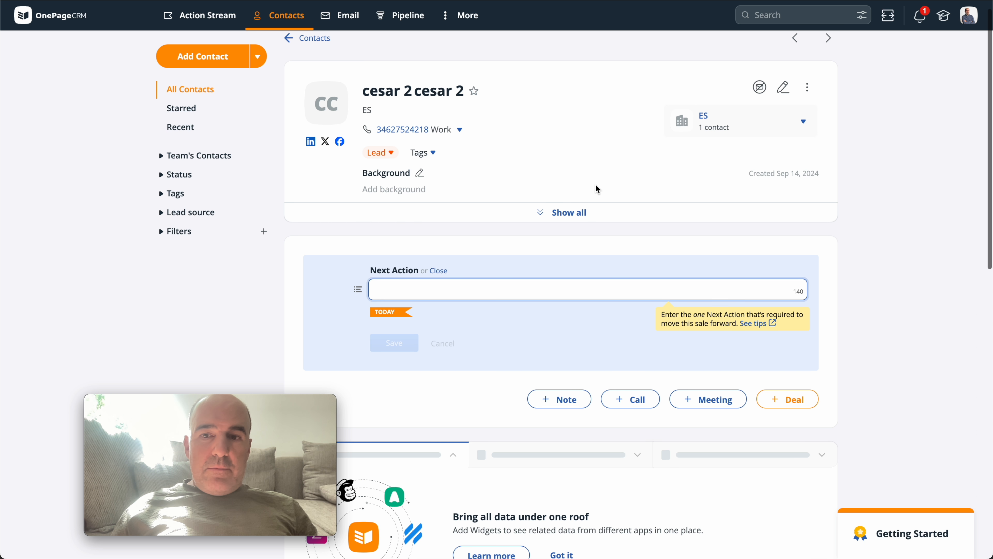
scroll(595, 186, "down", 3)
scroll(596, 184, "up", 3)
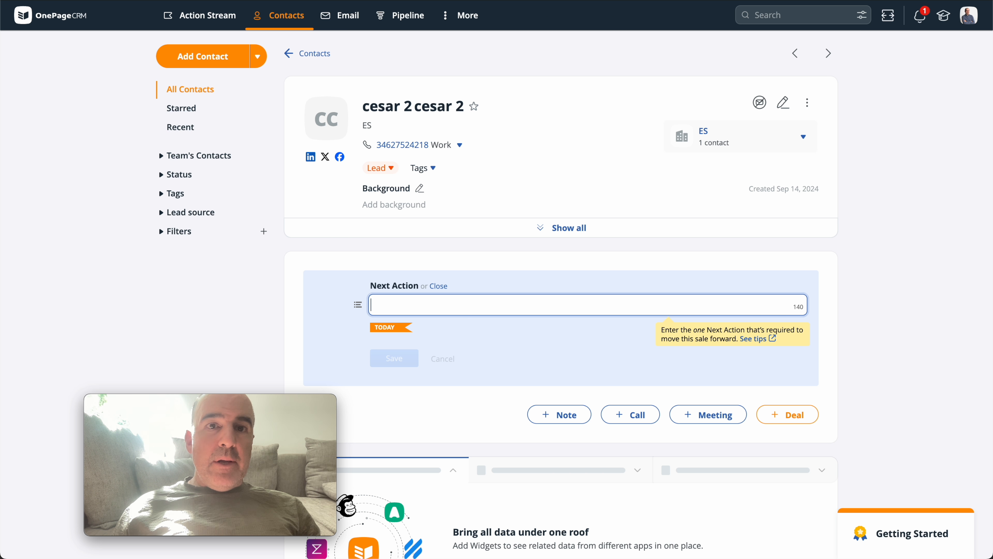
Switch back to the New Plumber widget in tochat.be, reload it and open the agent's form and booking settings.
key("ctrl+Tab")
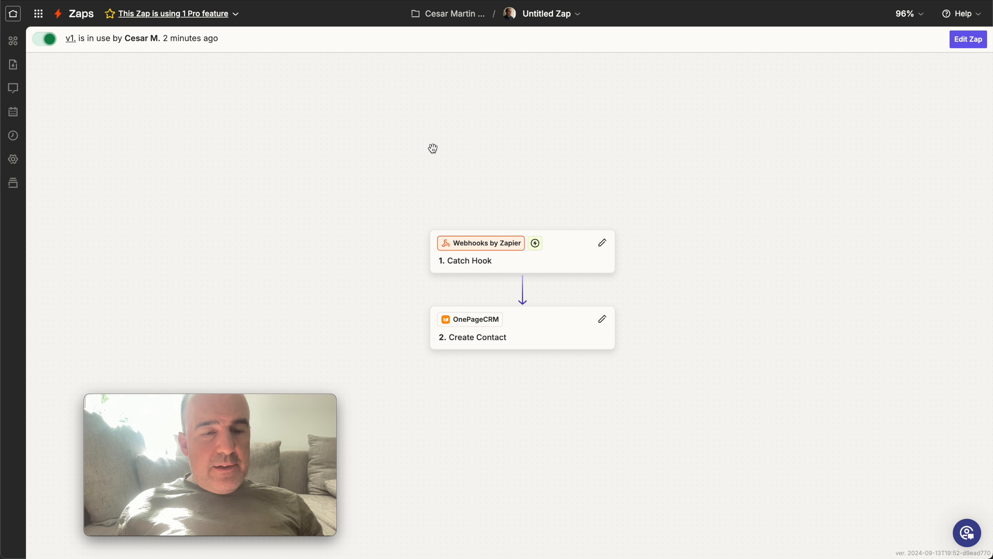
key("ctrl+shift+Tab")
key("ctrl+shift+Tab")
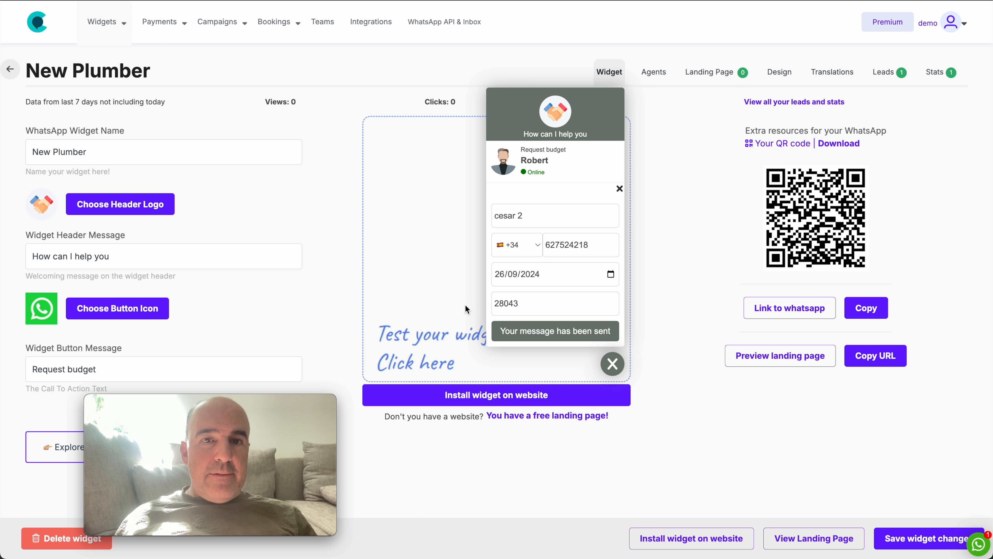
key("super+r")
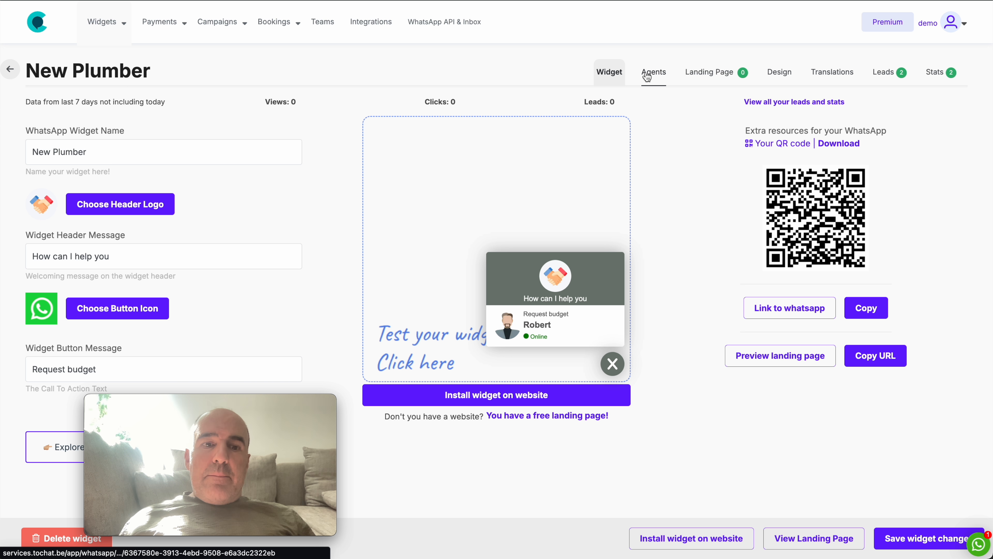
left_click(644, 74)
left_click(958, 213)
scroll(636, 321, "down", 3)
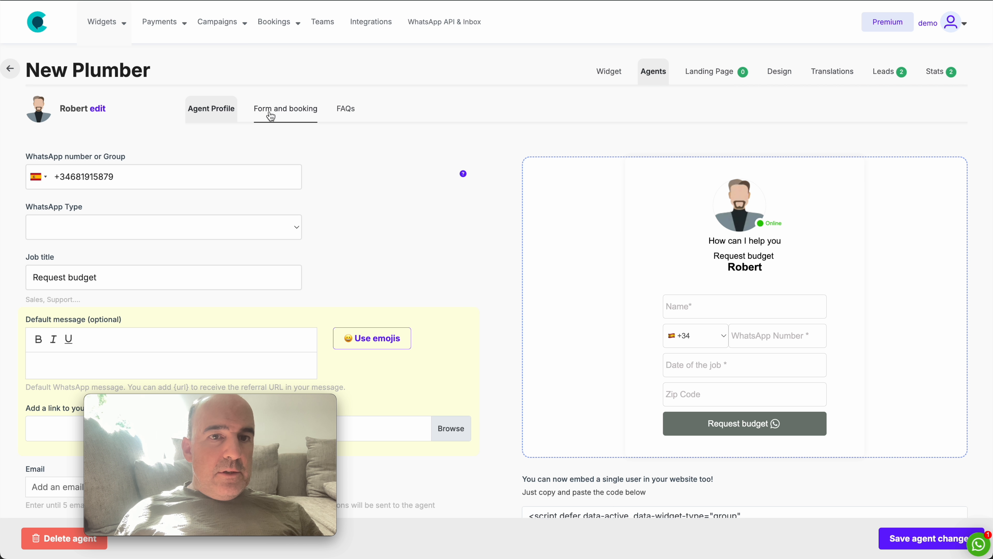
left_click(284, 110)
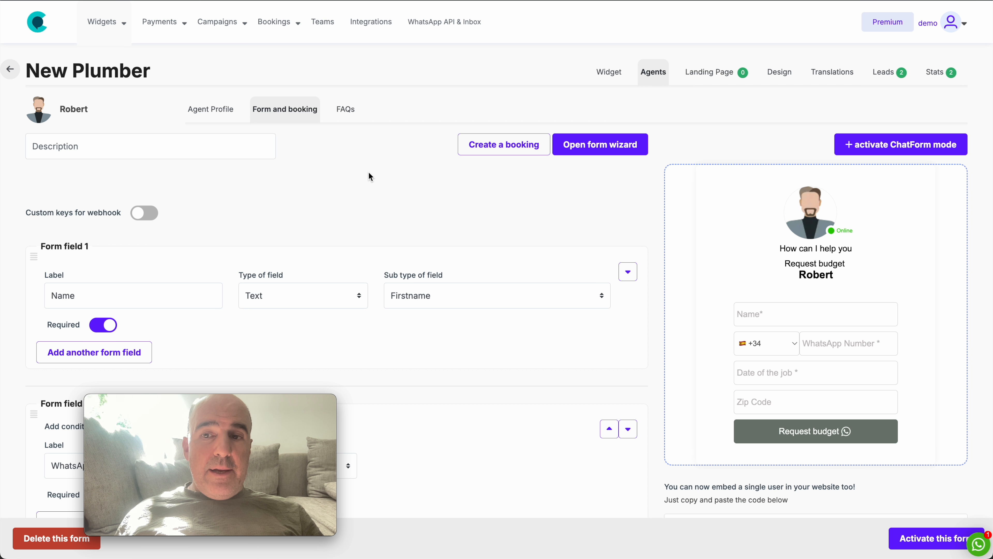
Add a hidden form field labelled Organization with the value B2C after the existing fields and activate the form.
scroll(370, 220, "down", 15)
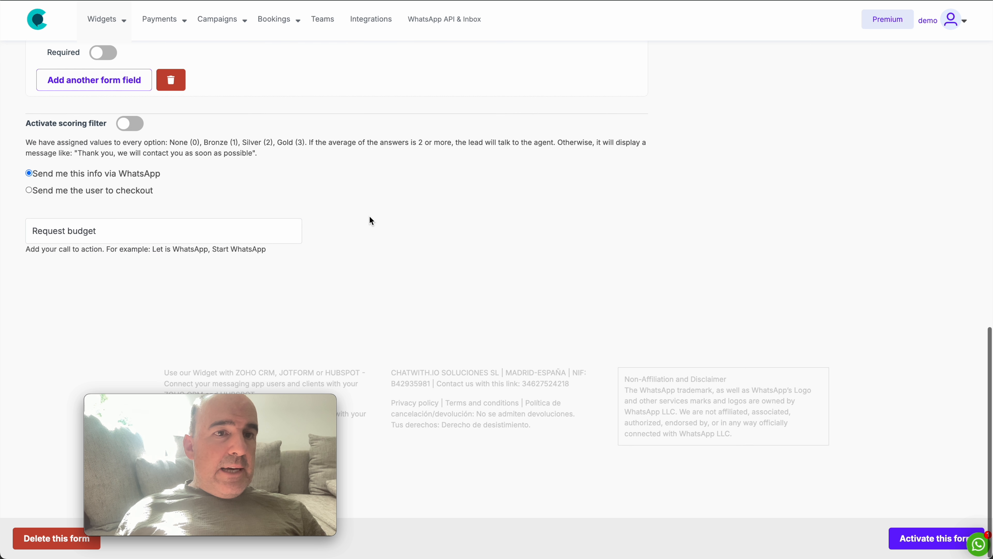
left_click(99, 88)
left_click(145, 193)
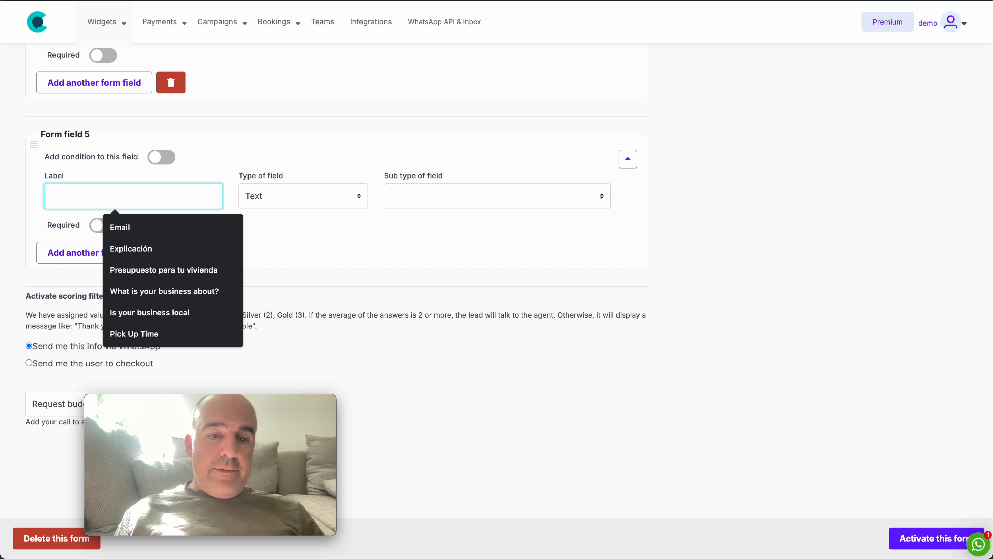
type("Organization")
left_click(290, 198)
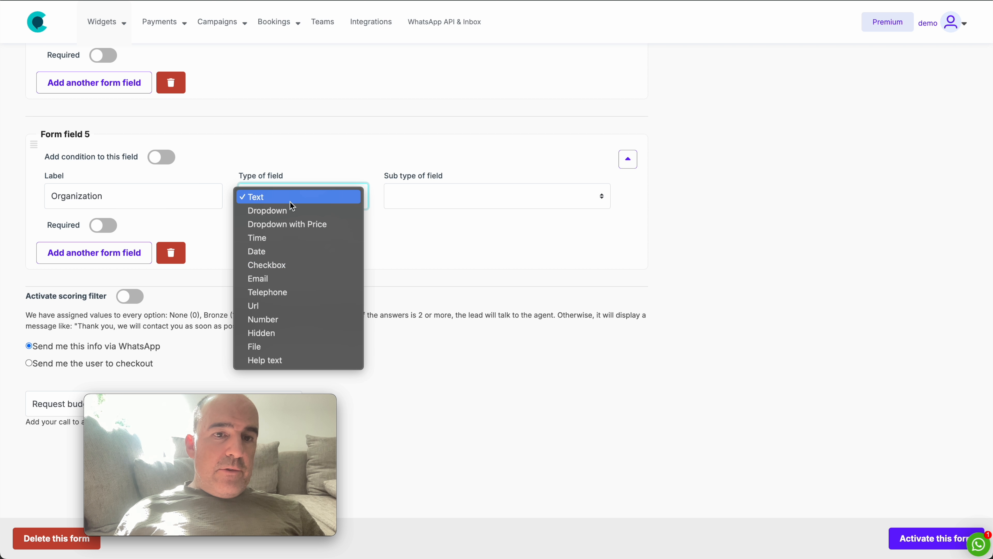
left_click(310, 333)
left_click(409, 198)
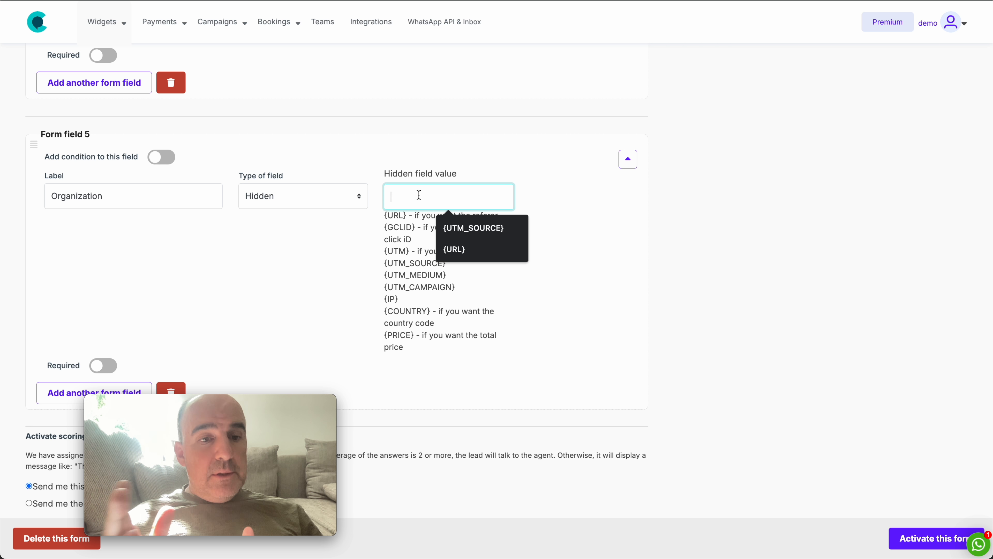
type("B2C")
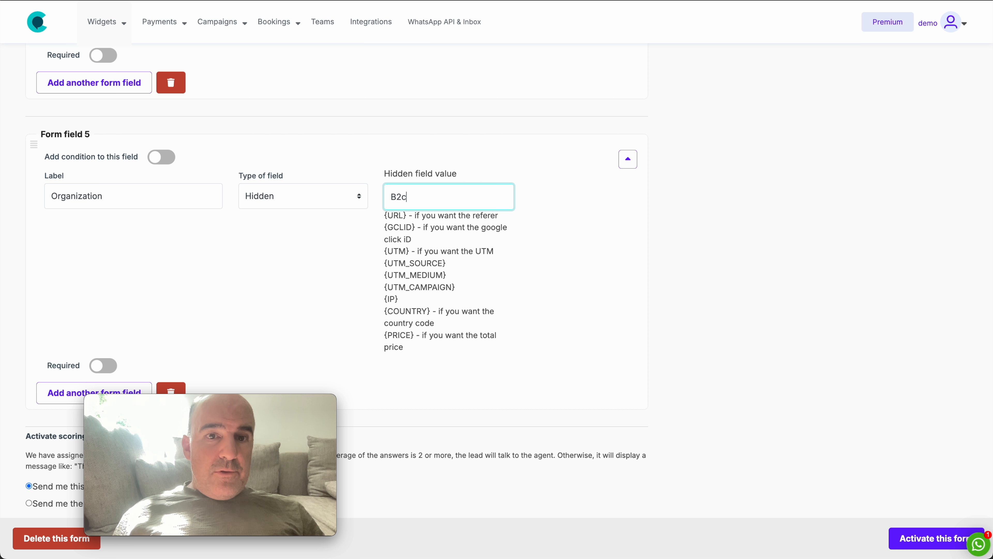
left_click(693, 272)
scroll(715, 332, "down", 5)
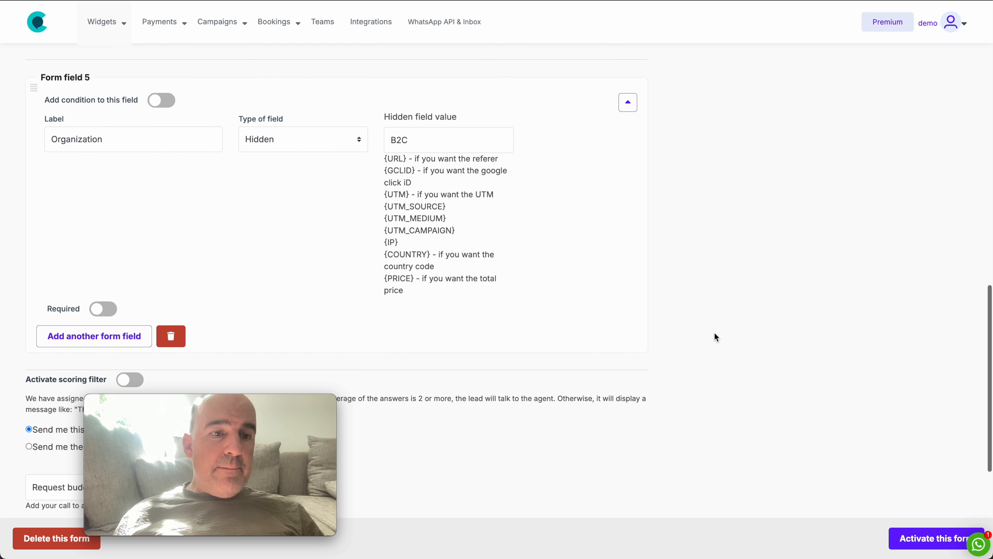
left_click(919, 545)
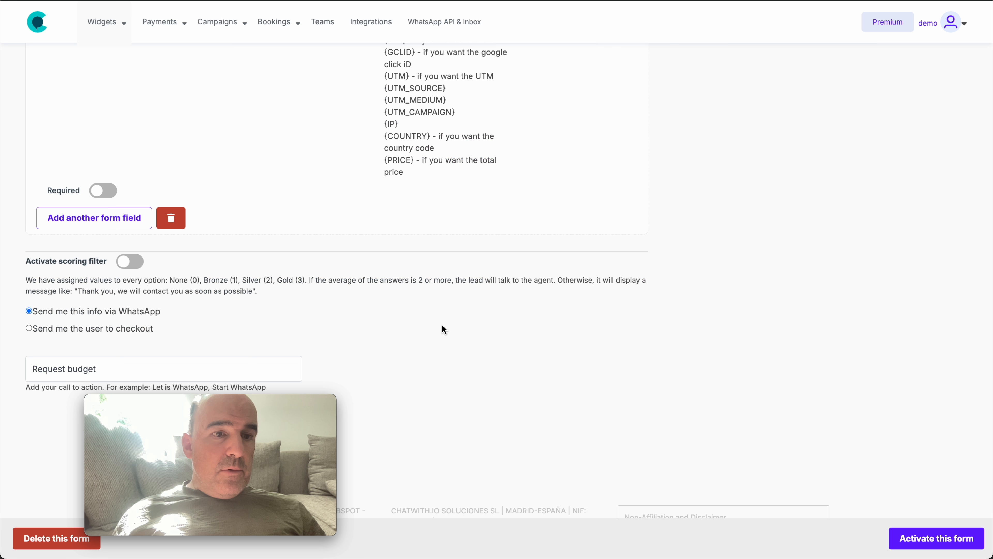
Add another form field after the Organization field and label it Family Name.
scroll(275, 144, "down", 3)
scroll(275, 144, "up", 12)
scroll(160, 243, "up", 8)
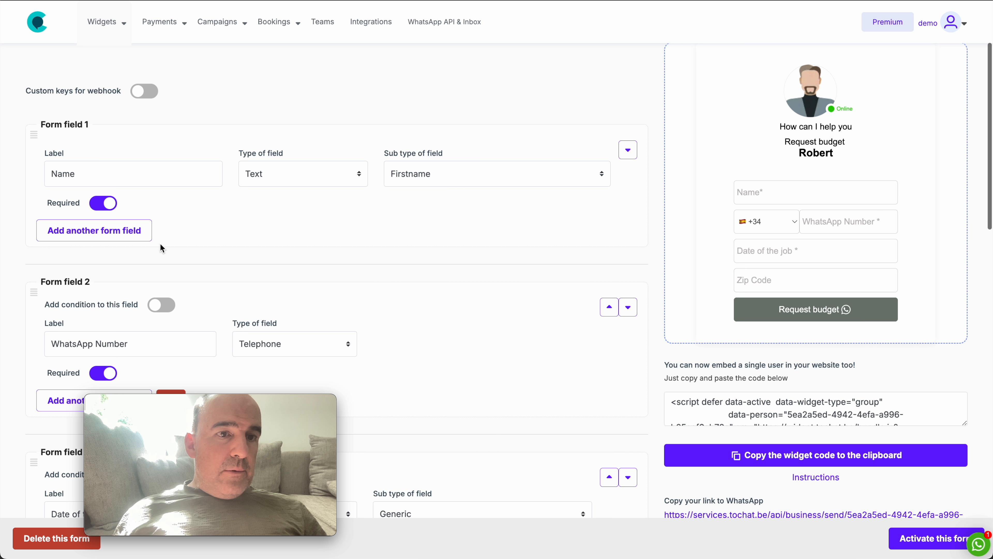
scroll(256, 266, "down", 12)
scroll(256, 262, "down", 10)
left_click(93, 149)
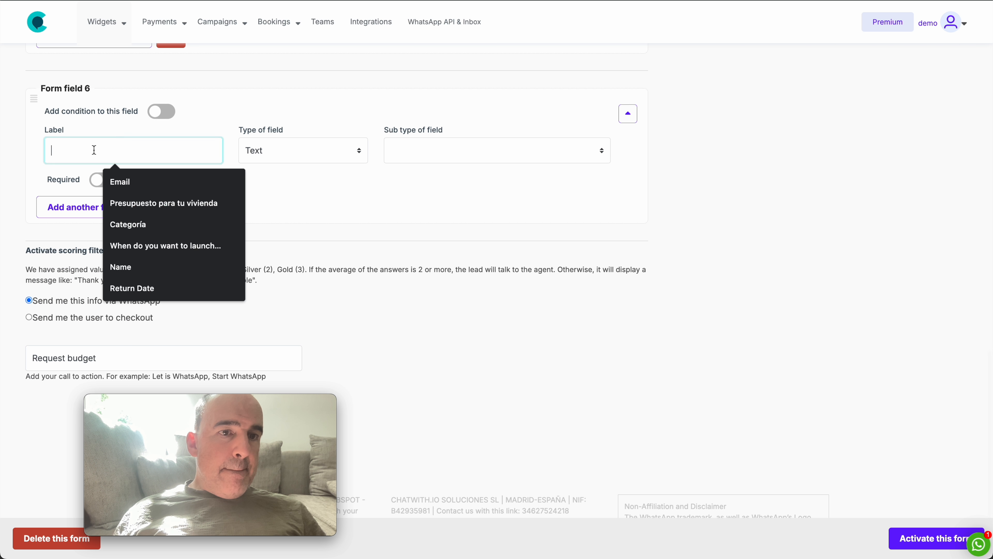
type("family")
key("ctrl+a")
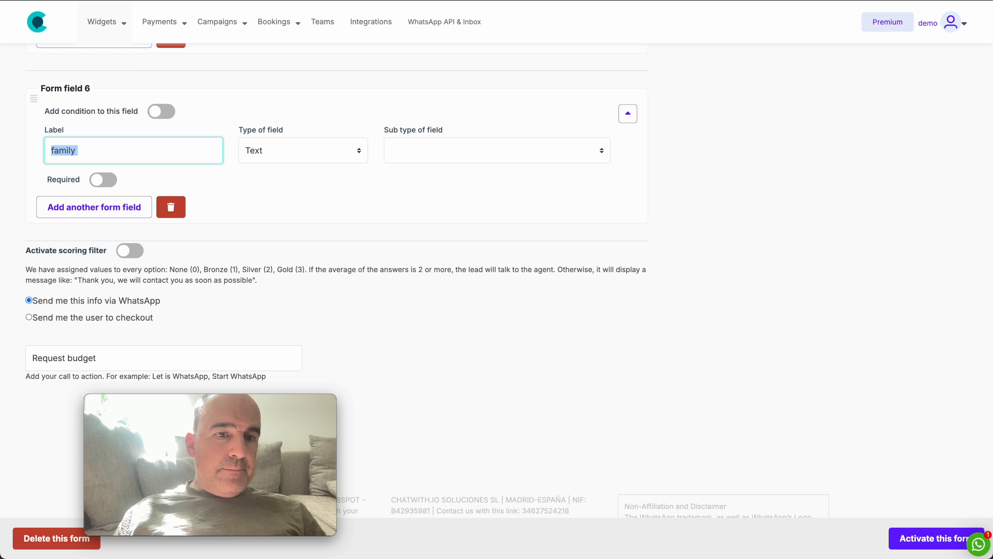
type("Famil")
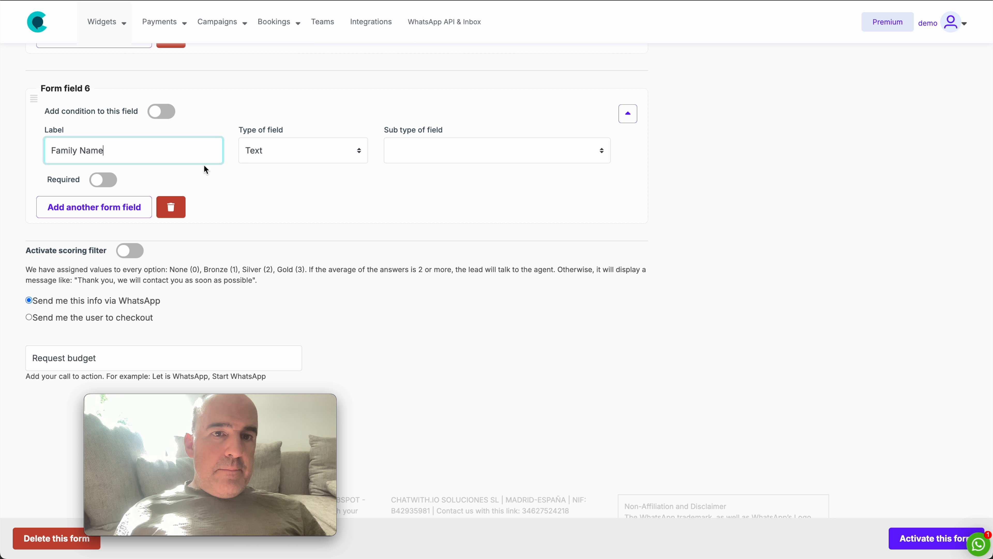
Keep the Family Name field as Text, set its sub type to Lastname and activate the form.
left_click(303, 150)
left_click(275, 151)
left_click(433, 145)
left_click(445, 164)
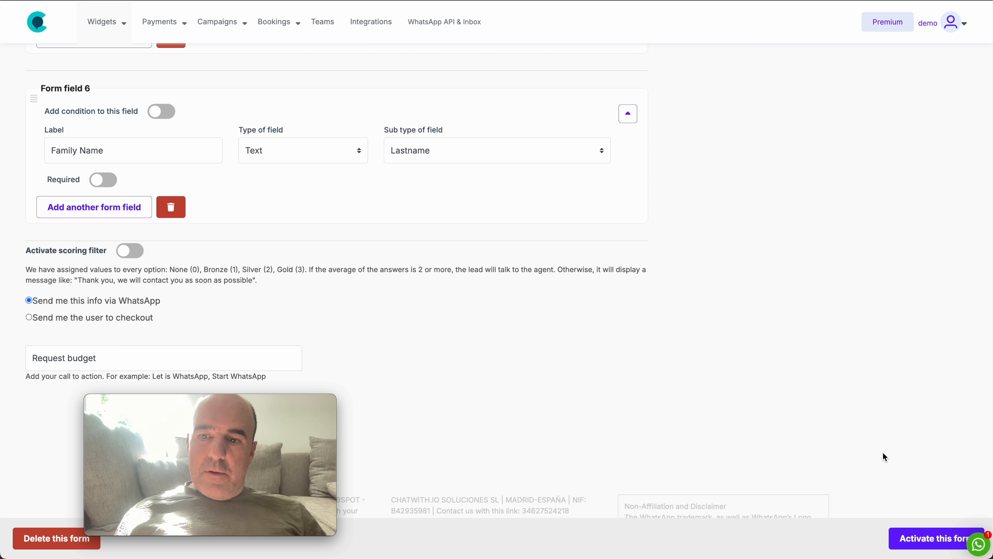
left_click(918, 539)
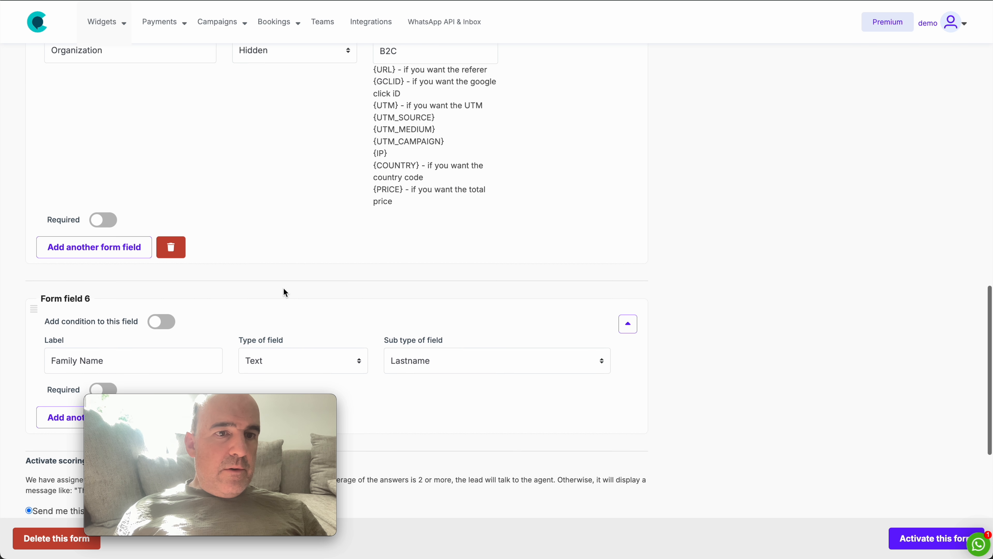
Move the Family Name field up to second place, directly below Name, and activate the form.
left_click(628, 329)
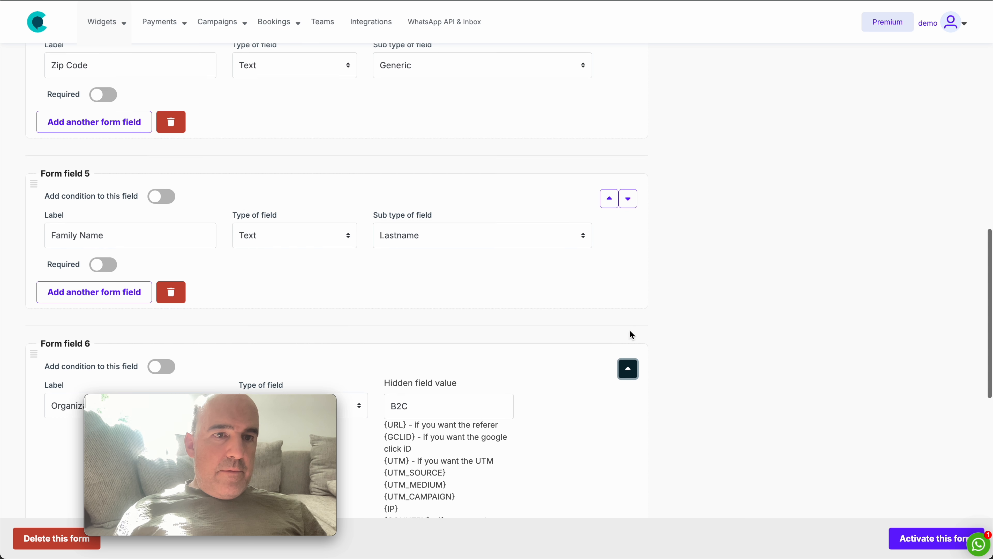
left_click(609, 205)
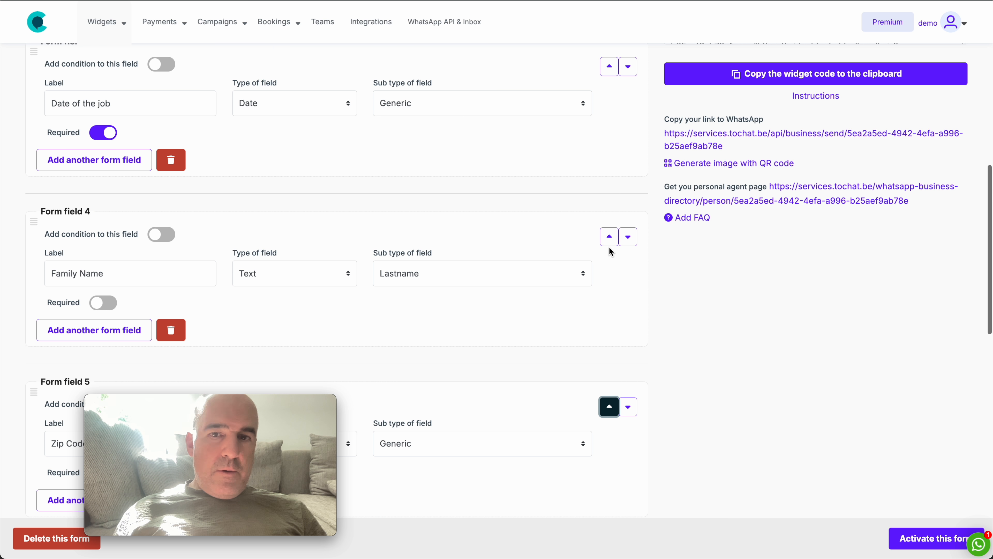
left_click(609, 237)
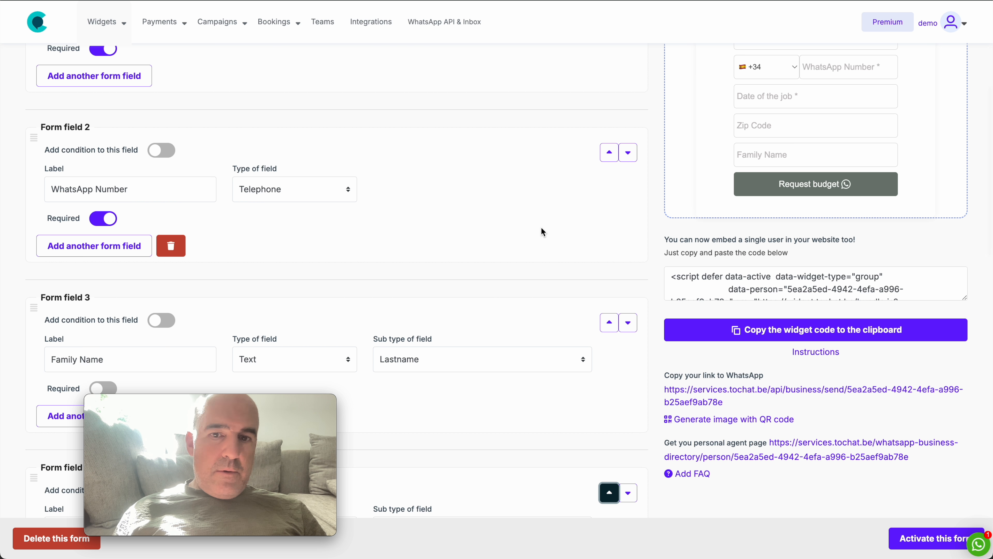
left_click(609, 322)
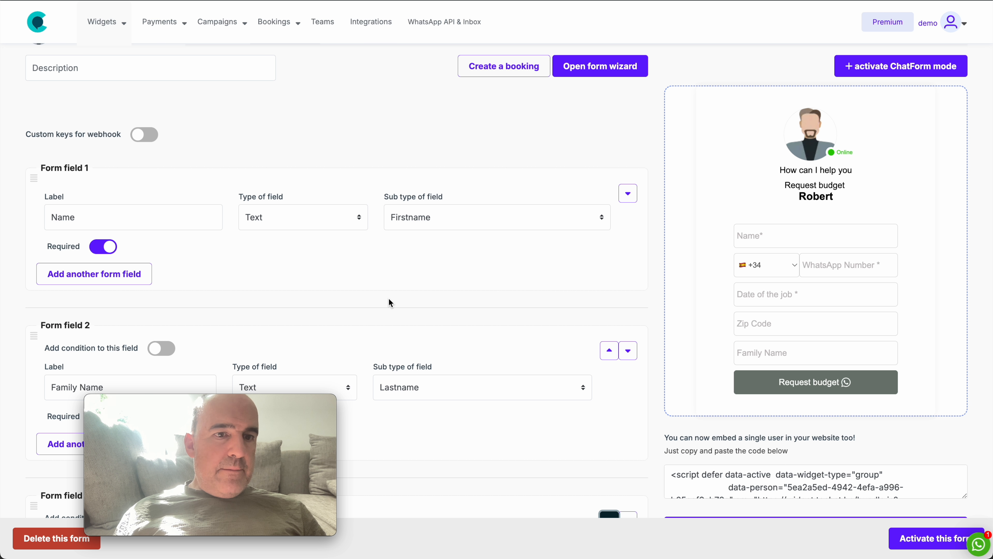
left_click(905, 542)
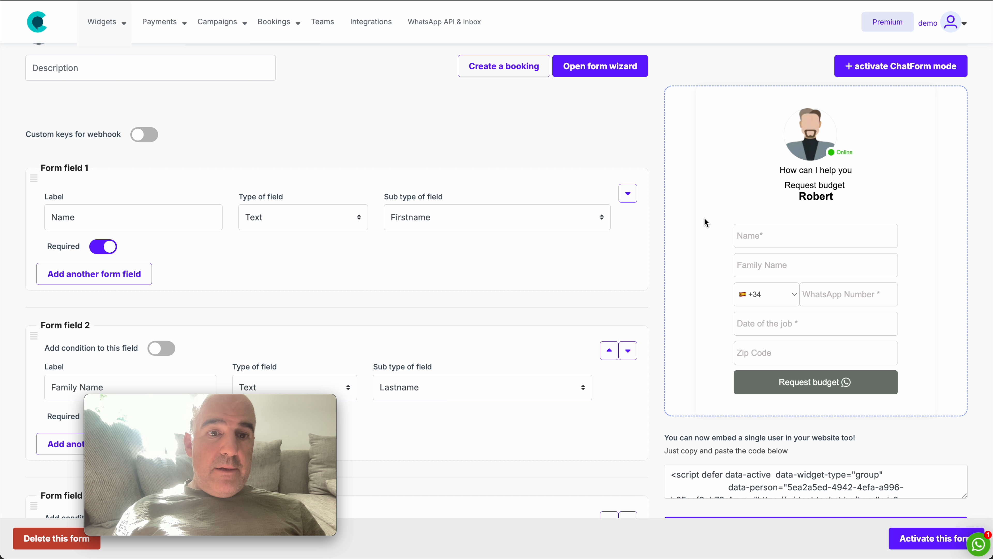
Enter a test lead's first name, family name and WhatsApp number in the form preview.
left_click(769, 234)
type("name")
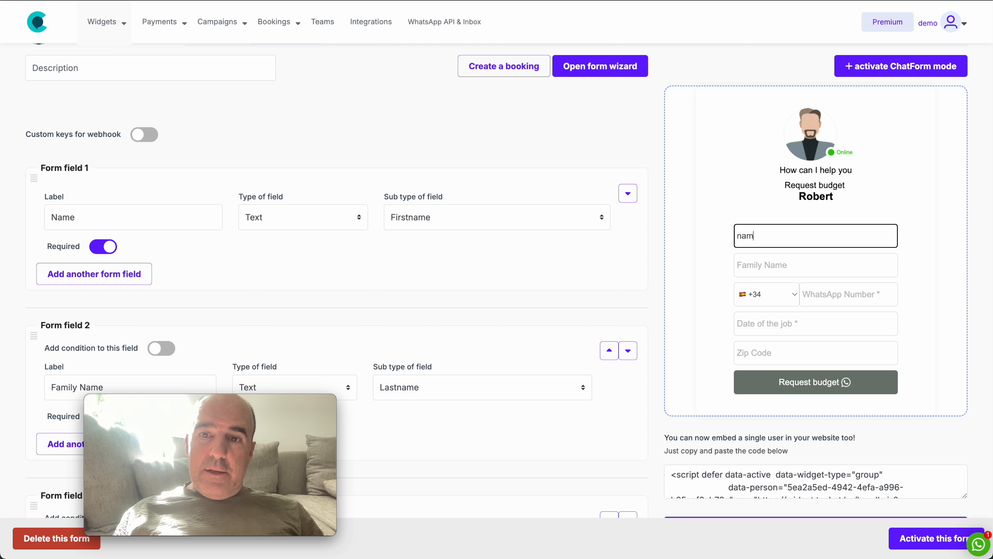
key("Tab")
double_click(801, 231)
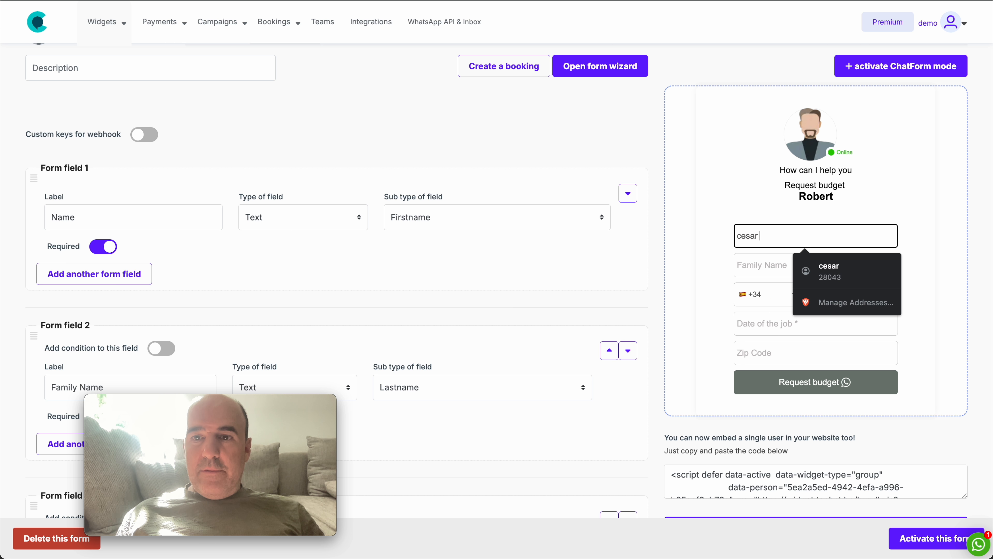
key("Tab")
key("Tab")
key("Tab")
type("62752")
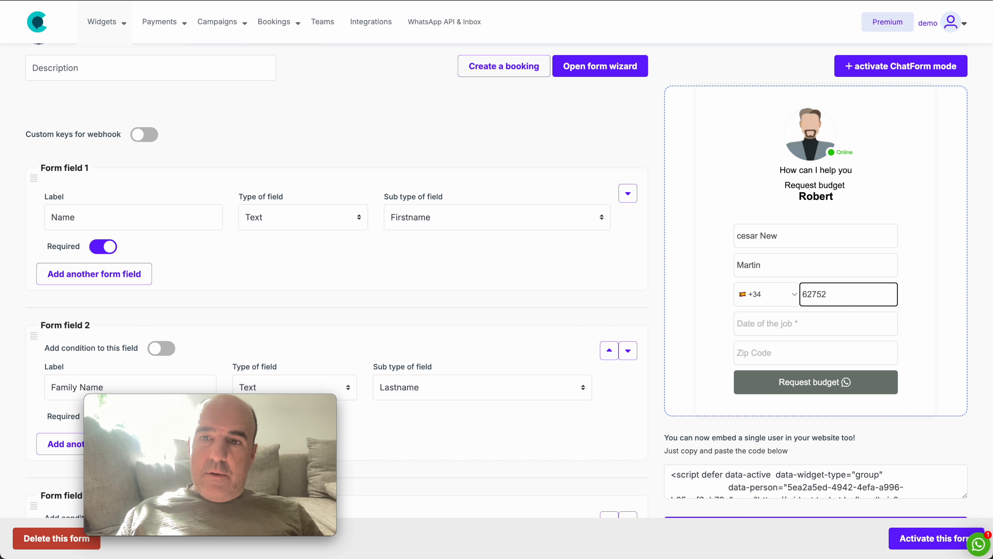
key("Tab")
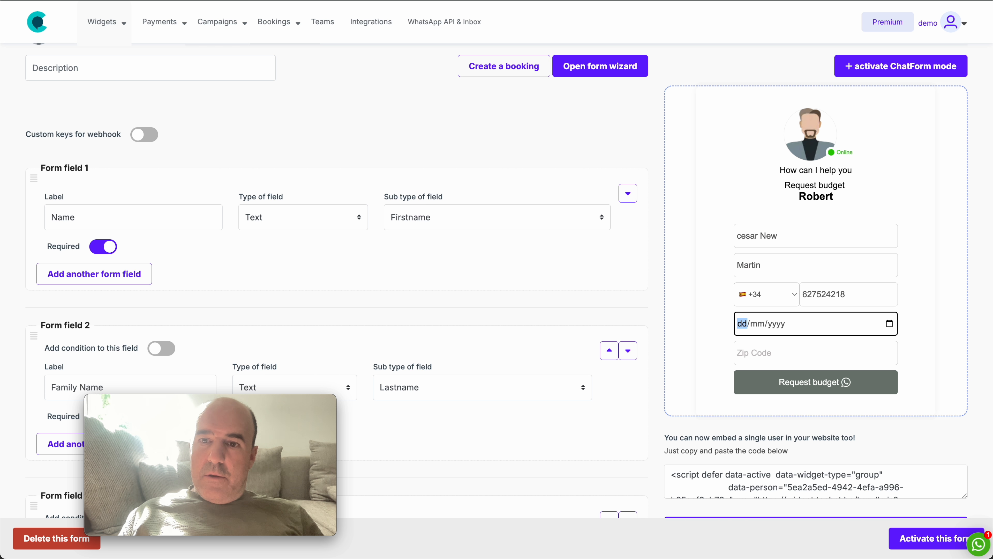
Set the date of the job to 19/09/2024 and enter the zip code in the form preview.
left_click(889, 324)
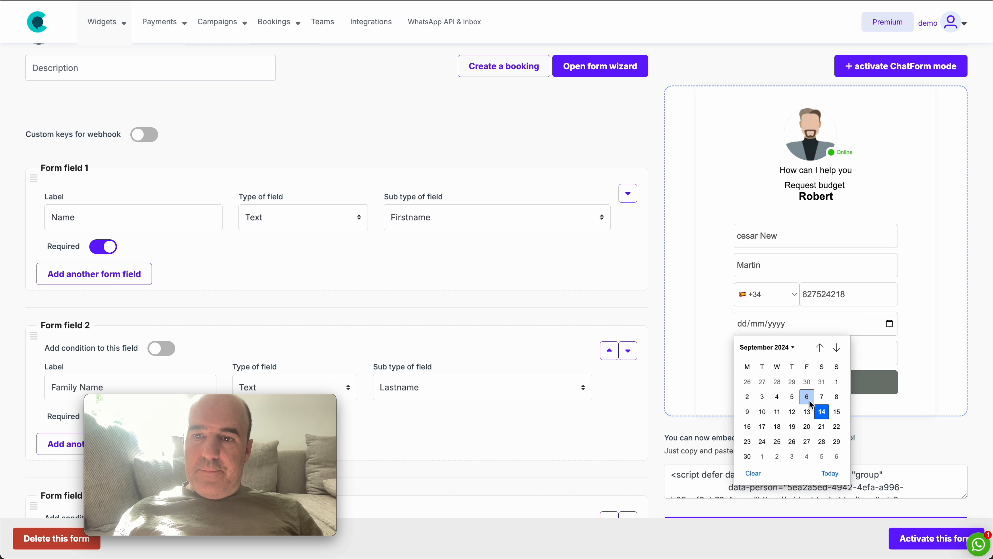
left_click(802, 427)
left_click(767, 354)
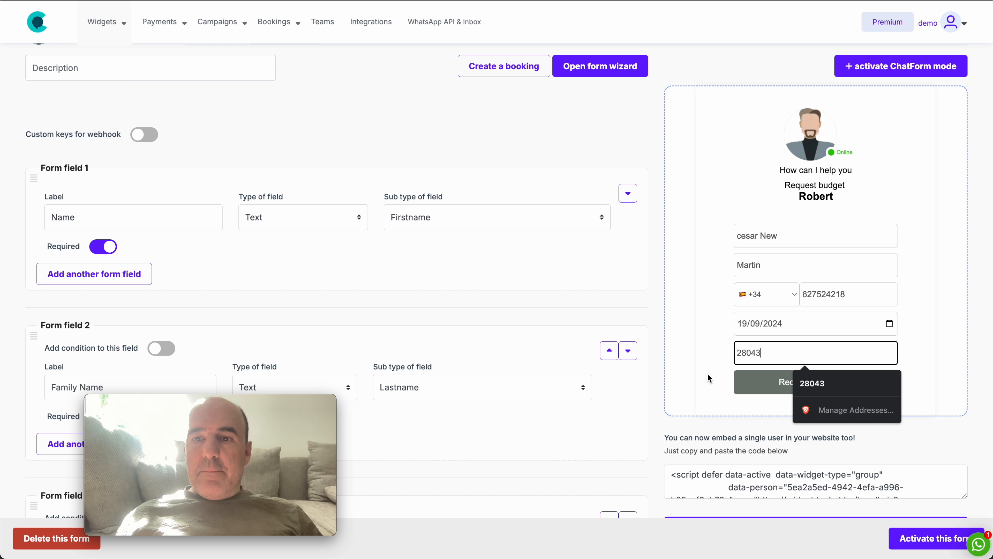
left_click(675, 385)
Switch to the Zapier editor and open the field mappings of the OnePageCRM Create Contact step.
key("ctrl+Tab")
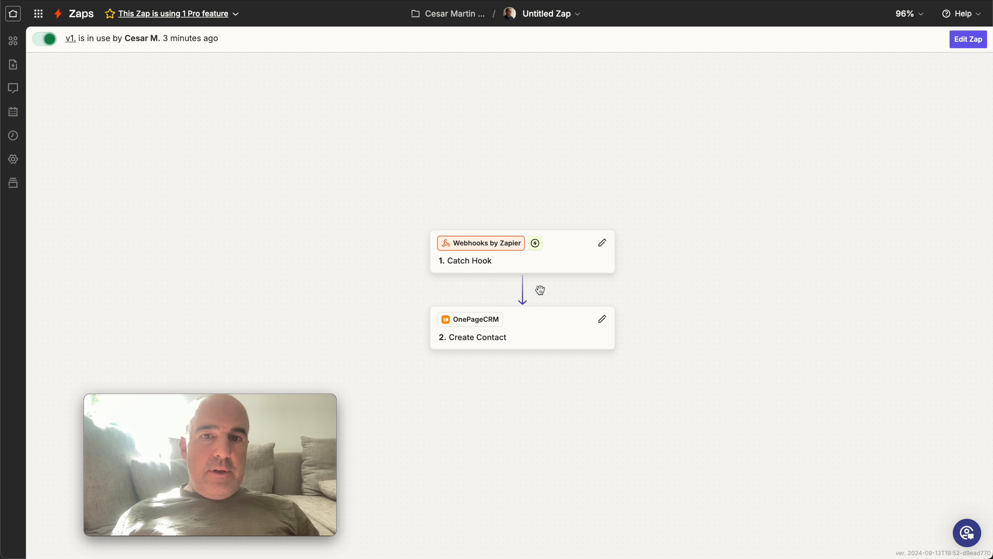
left_click_drag(561, 244, 428, 174)
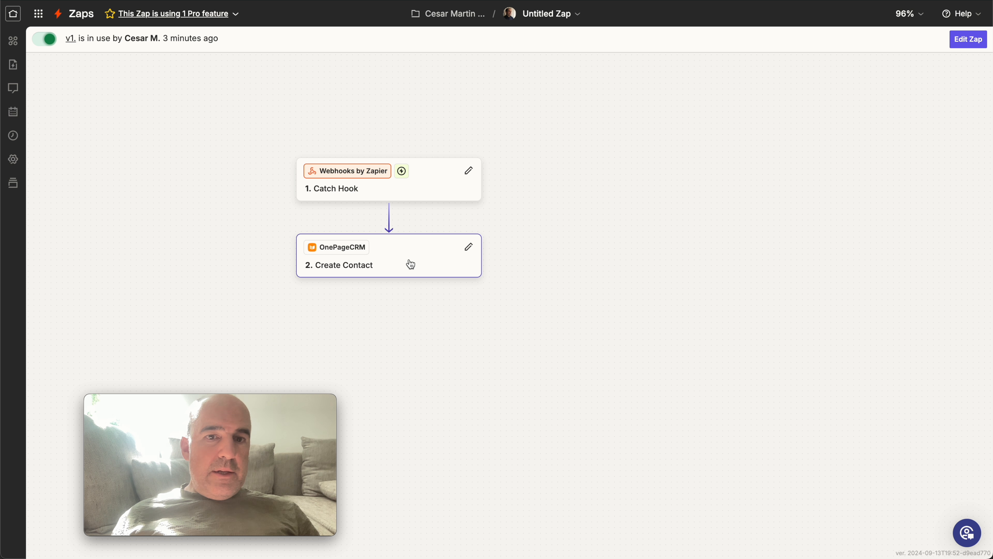
left_click(401, 265)
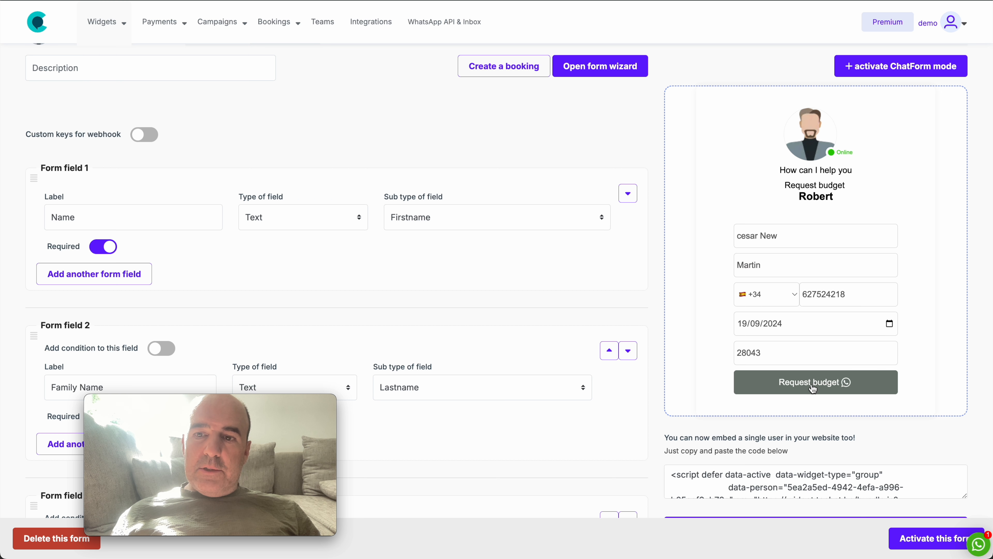
Submit the completed test form in tochat.be, continue to the WhatsApp chat and clear the prefilled message.
left_click(813, 389)
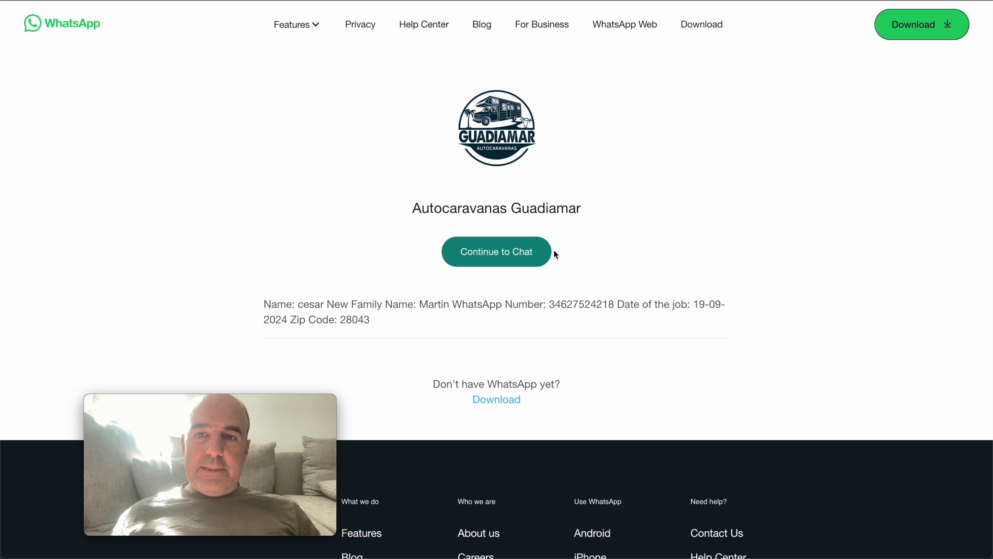
left_click(551, 250)
key("super+a")
key("BackSpace")
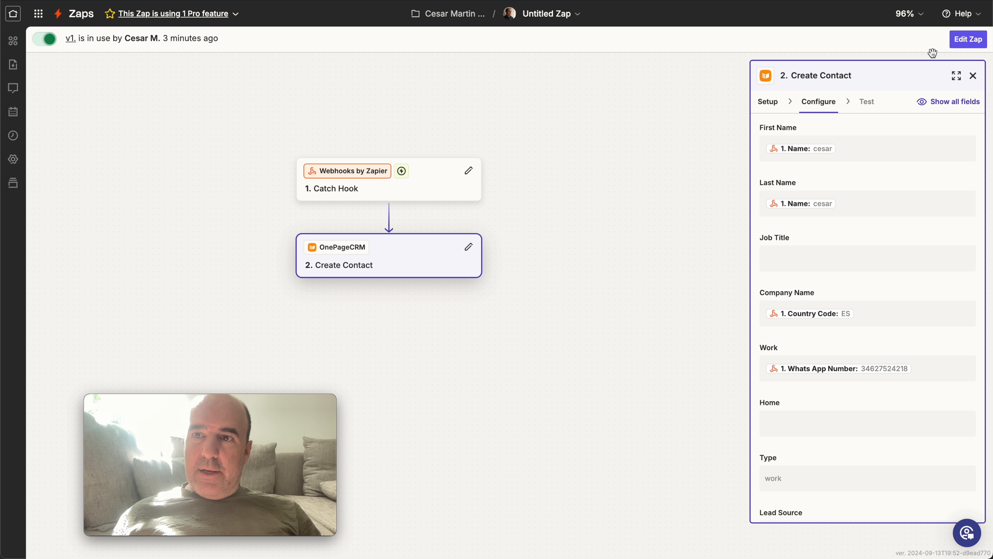
Start editing the Zap in Zapier and find new test records for the Catch Hook trigger.
left_click(968, 39)
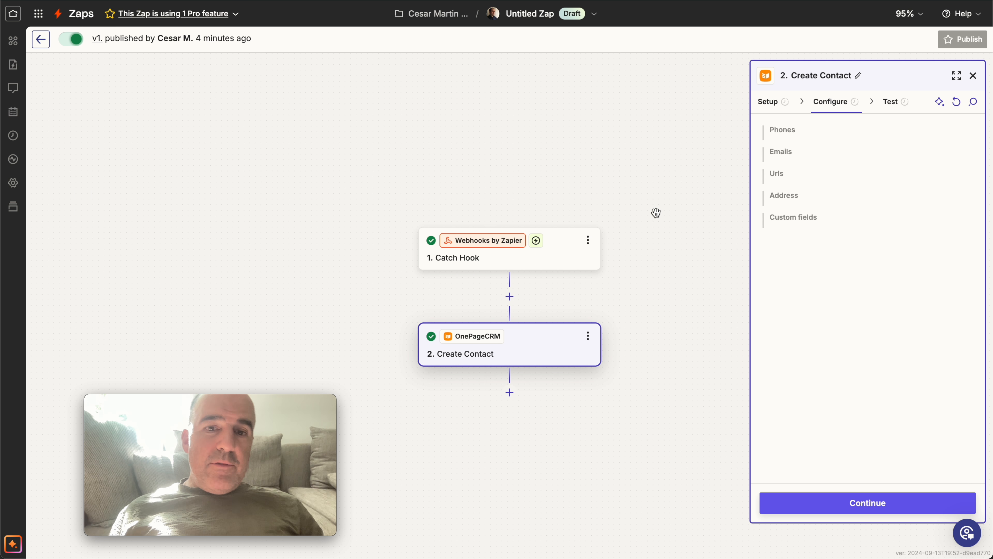
left_click_drag(563, 251, 452, 188)
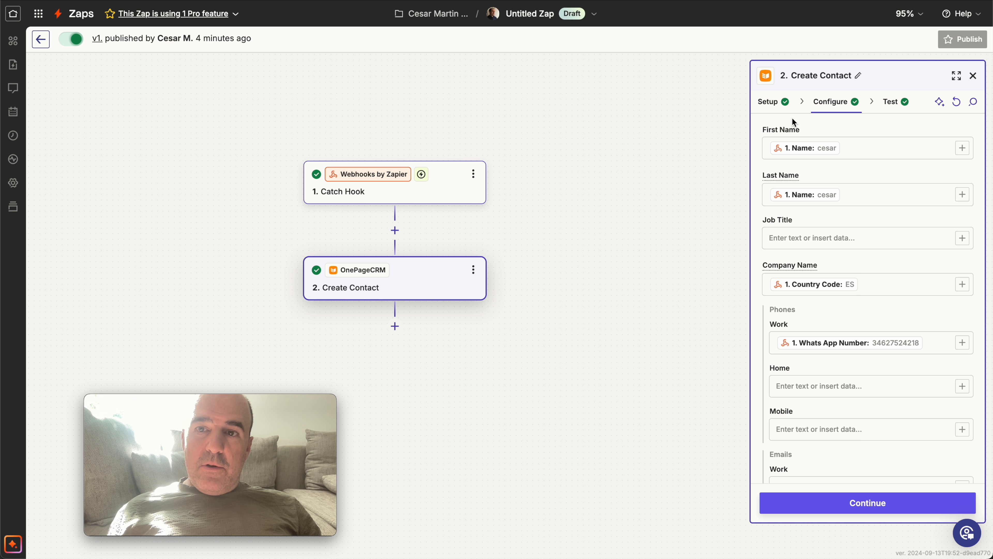
left_click(448, 185)
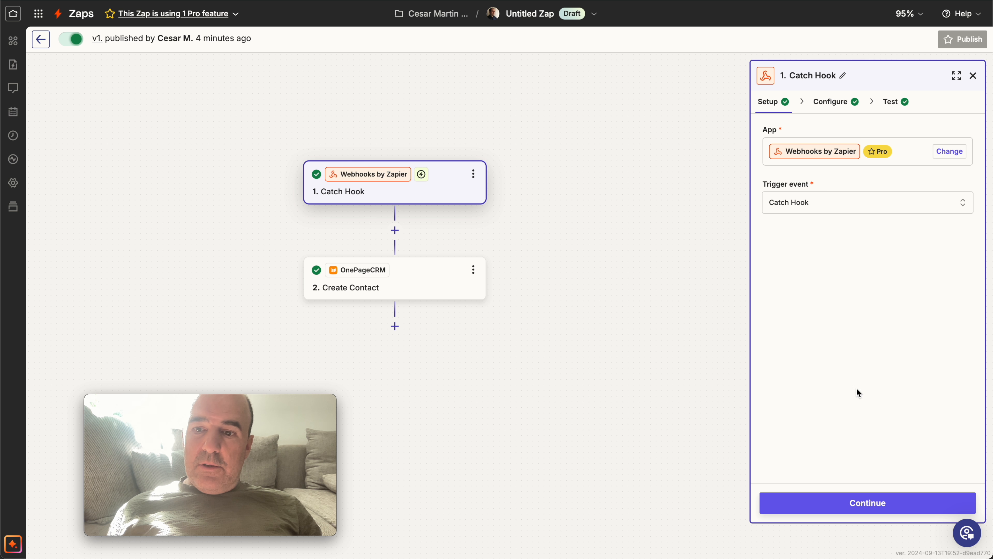
left_click(873, 504)
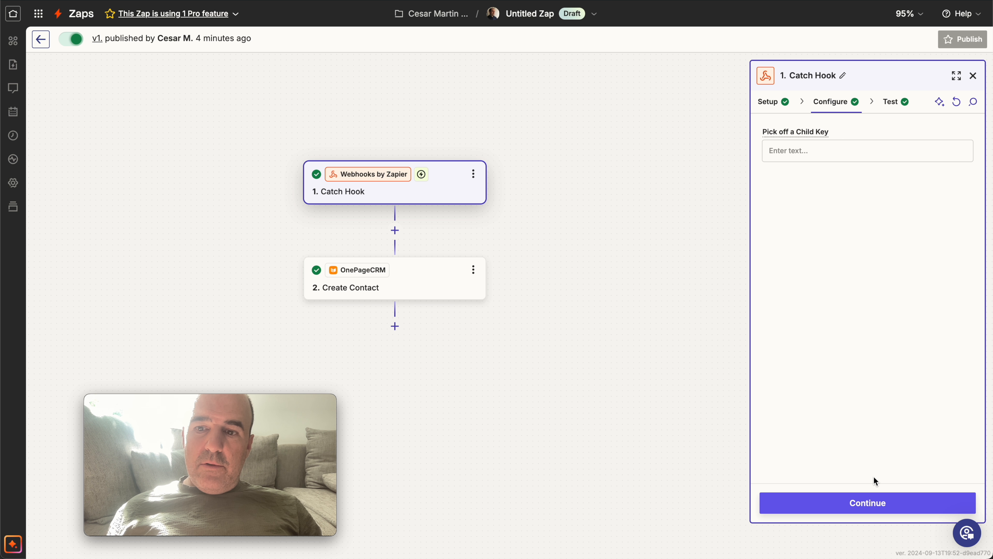
left_click(874, 507)
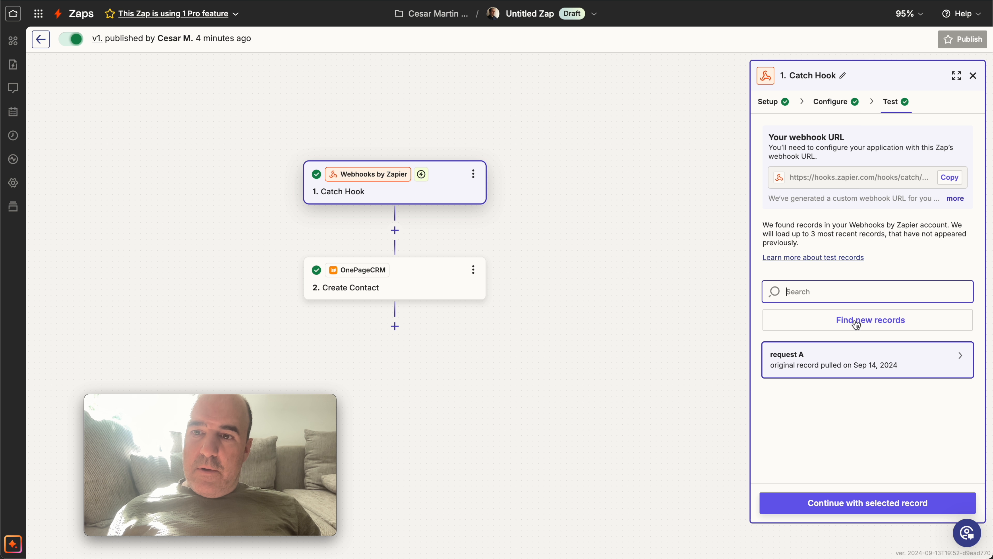
left_click(855, 323)
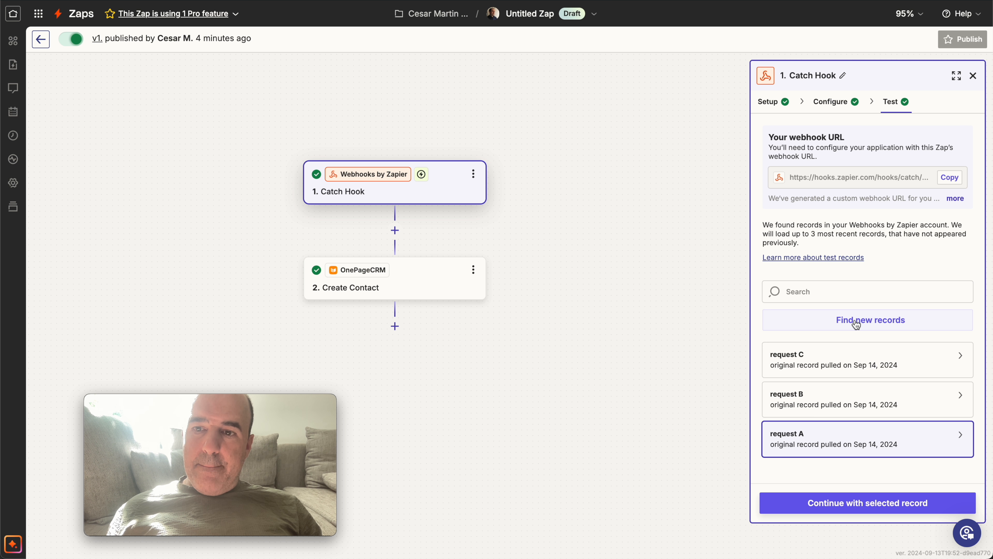
Select request C, examine its name, Family Name and Organization values, and continue with that record.
left_click(815, 366)
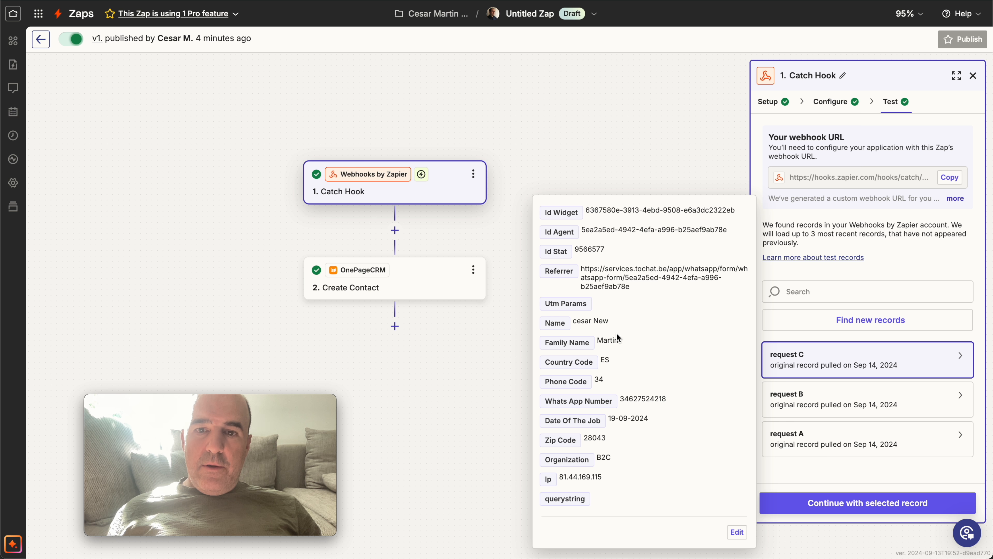
triple_click(576, 322)
double_click(606, 338)
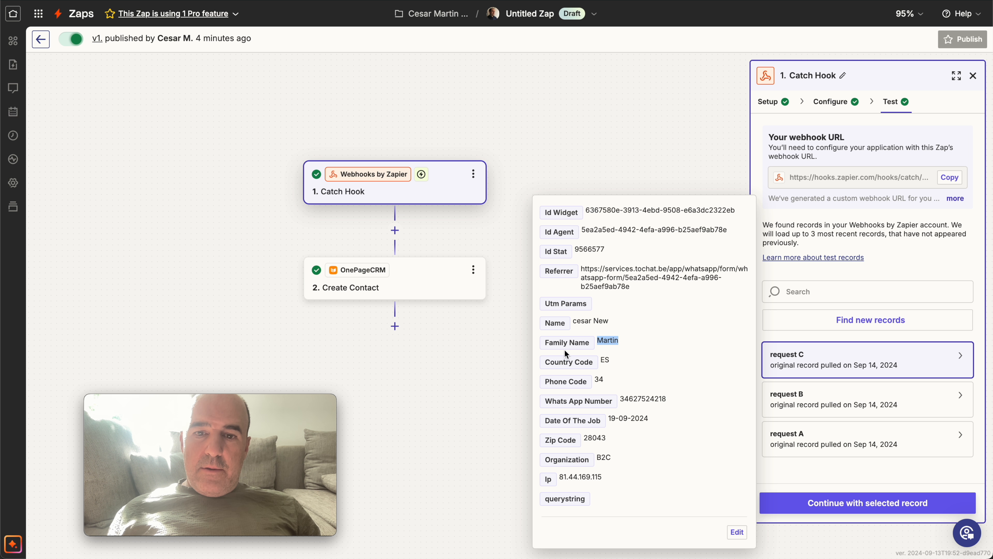
double_click(569, 458)
left_click(606, 459)
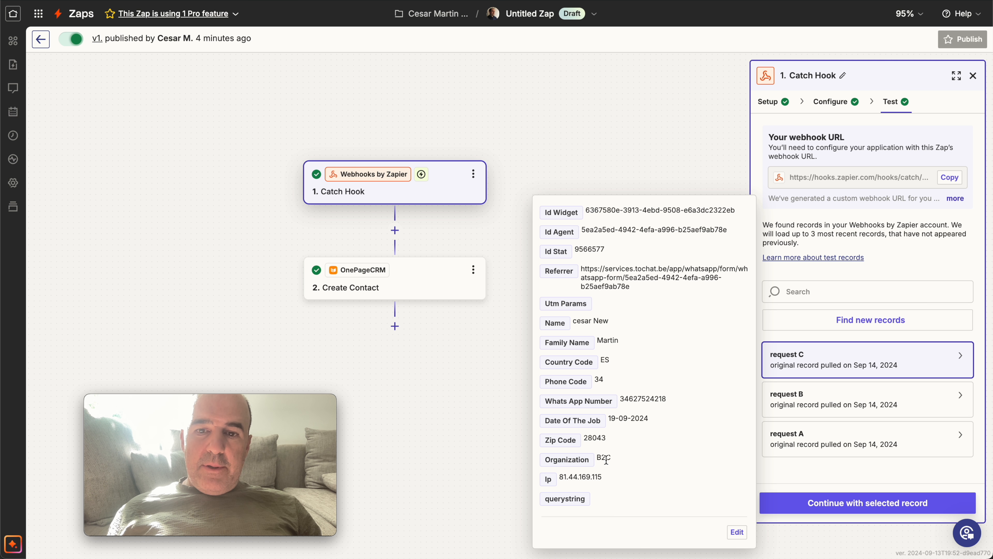
left_click(816, 503)
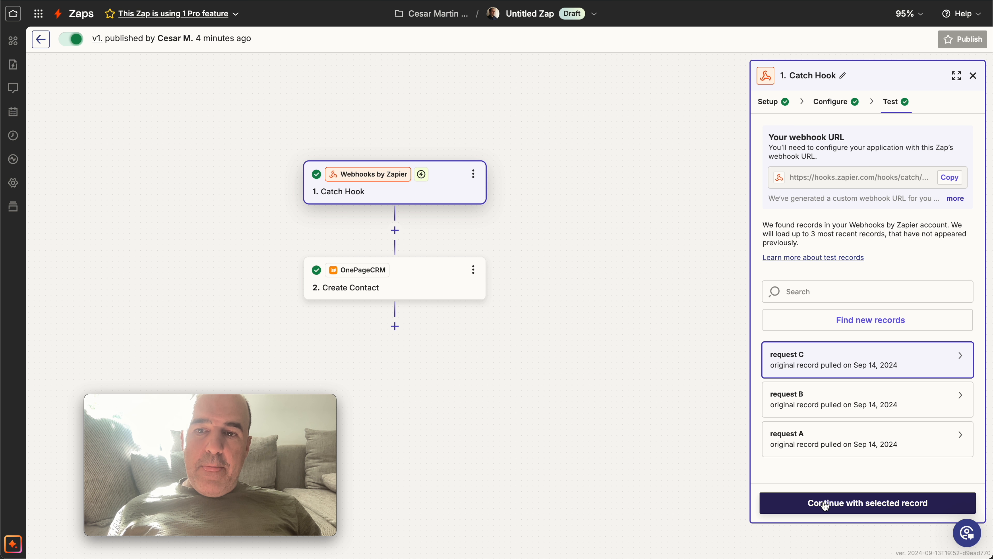
left_click(869, 504)
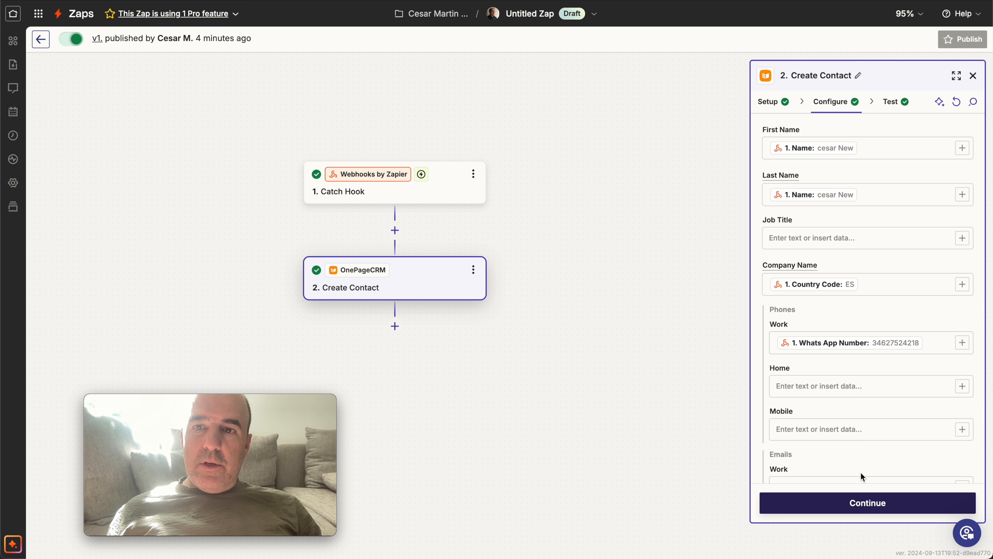
Map Family Name from the Catch Hook to the contact's Last Name and remove the Name value there.
left_click(964, 199)
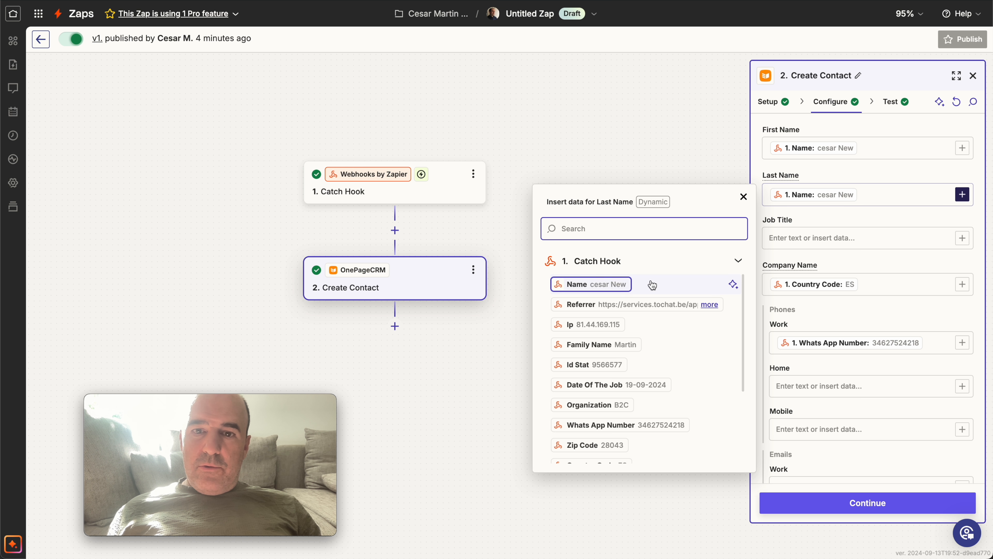
scroll(679, 370, "down", 1)
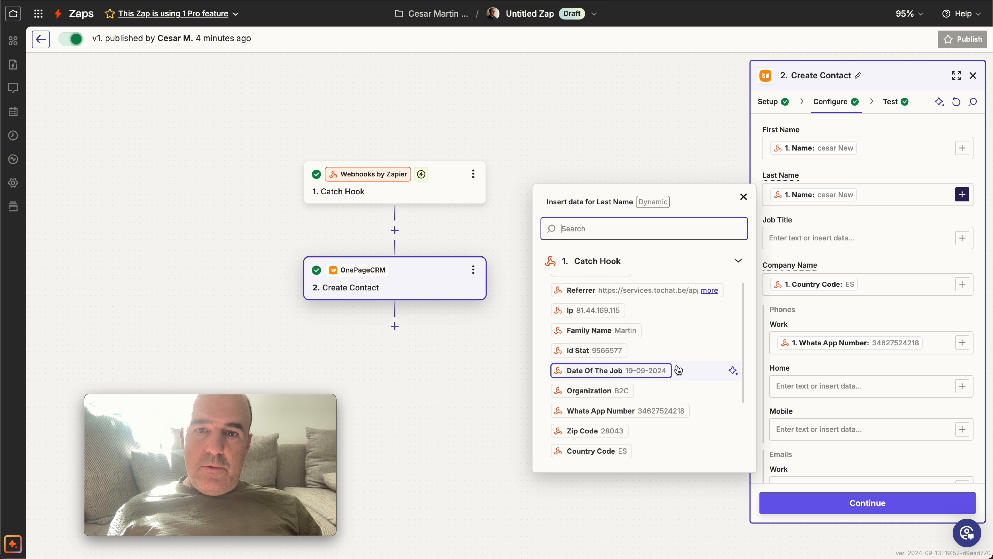
left_click(625, 324)
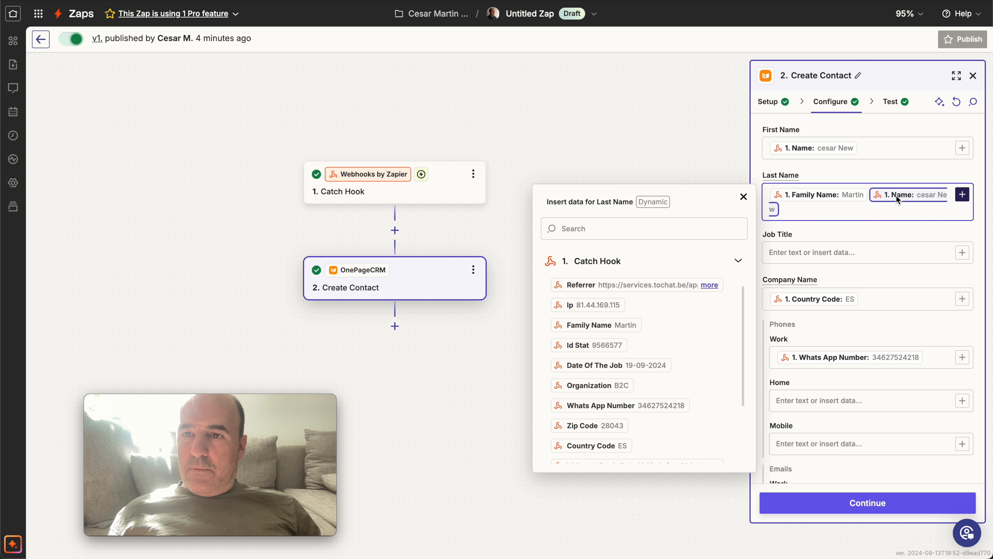
key("BackSpace")
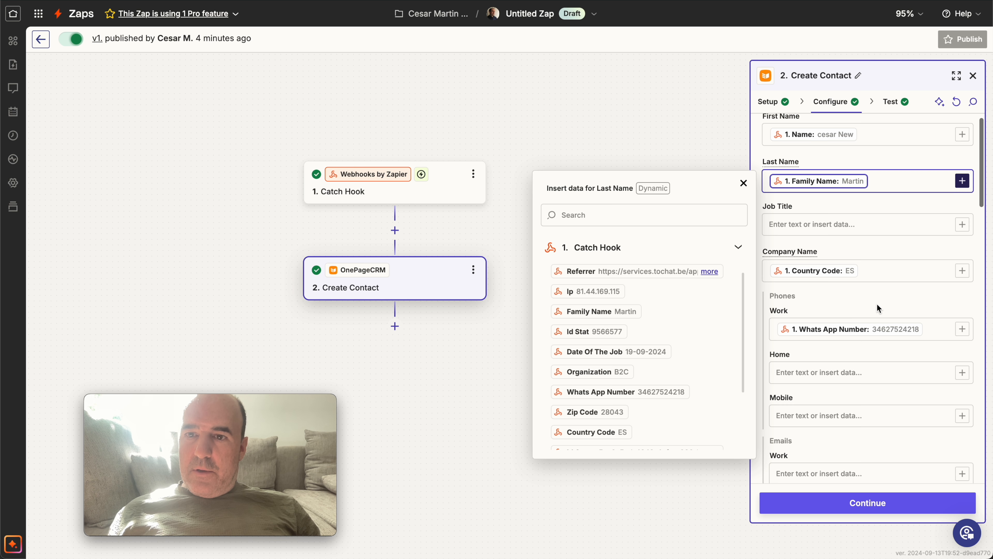
scroll(877, 303, "down", 3)
scroll(877, 304, "up", 2)
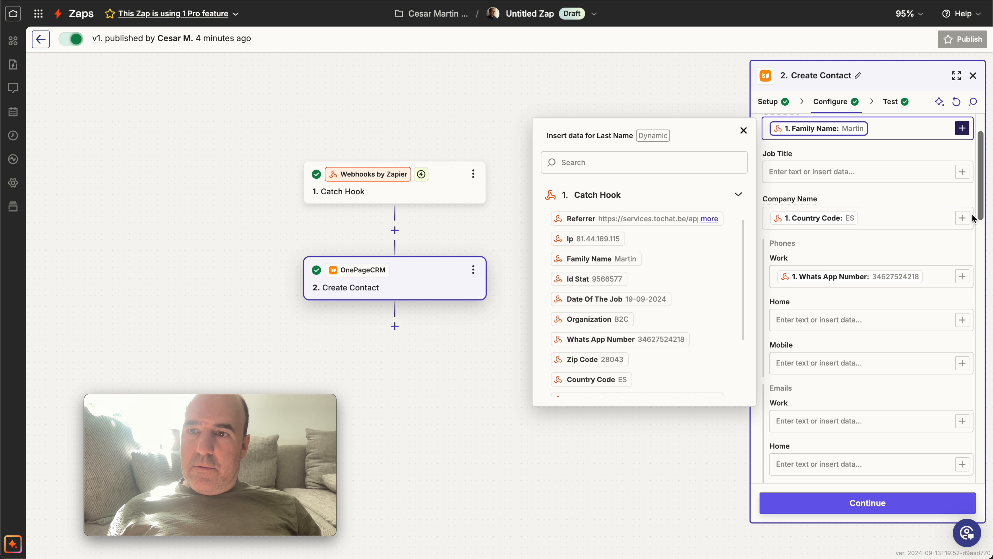
Replace the Country Code mapping in Company Name with Organization from the Catch Hook.
left_click(826, 218)
key("BackSpace")
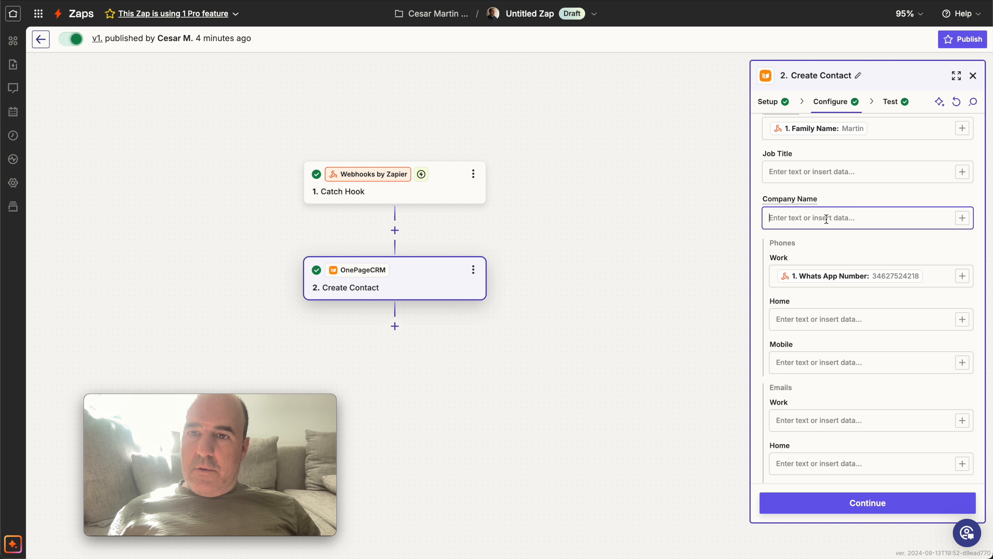
left_click(961, 218)
scroll(673, 355, "down", 3)
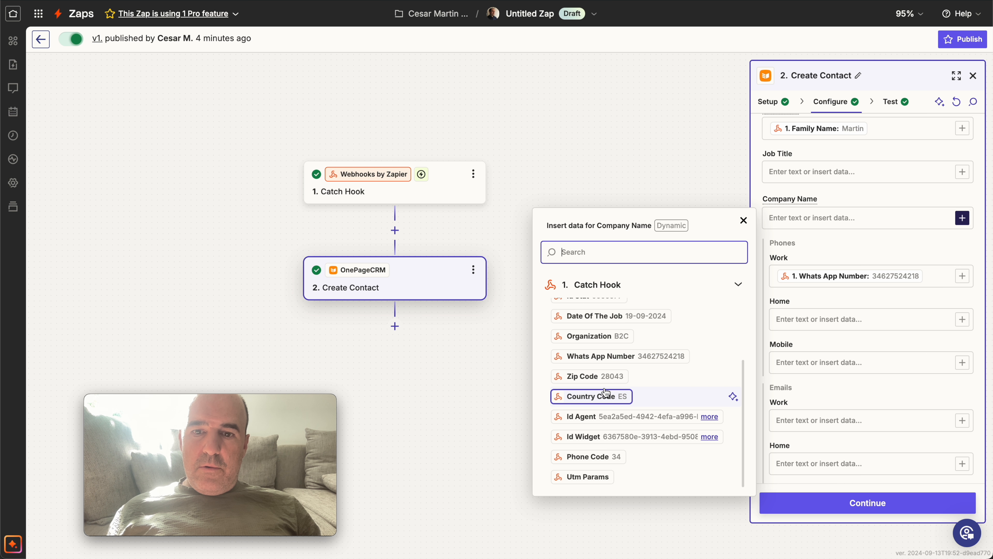
left_click(594, 336)
left_click(853, 255)
scroll(869, 307, "down", 8)
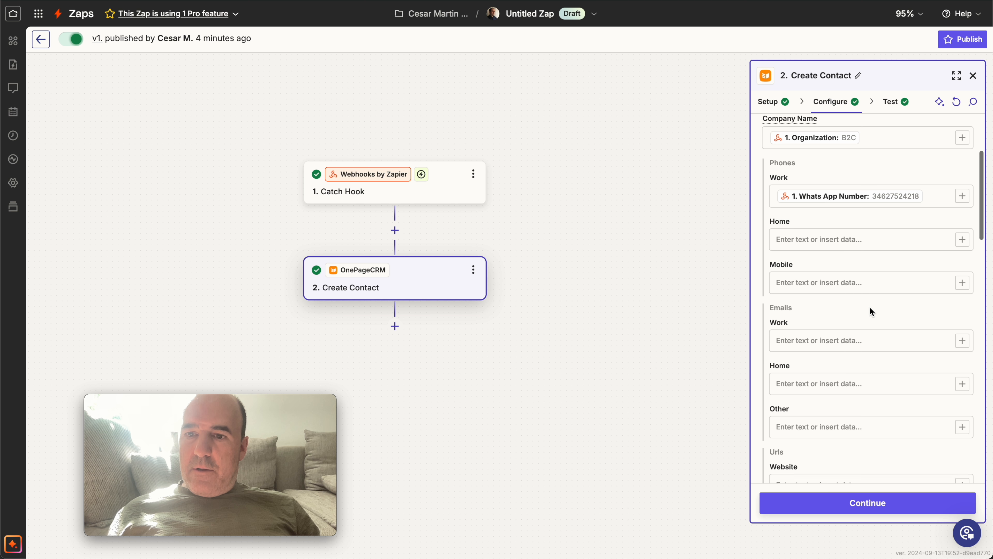
Finish the Create Contact configuration and publish the updated Zap.
left_click(883, 508)
left_click(925, 502)
left_click(534, 307)
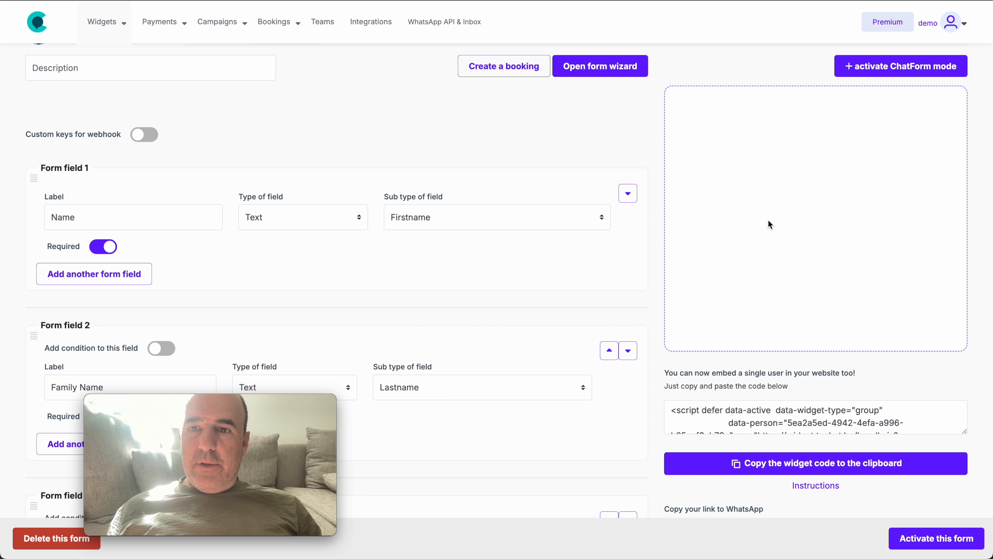
Enter a second test lead's first name, family name and WhatsApp number in the tochat.be form preview.
left_click(800, 235)
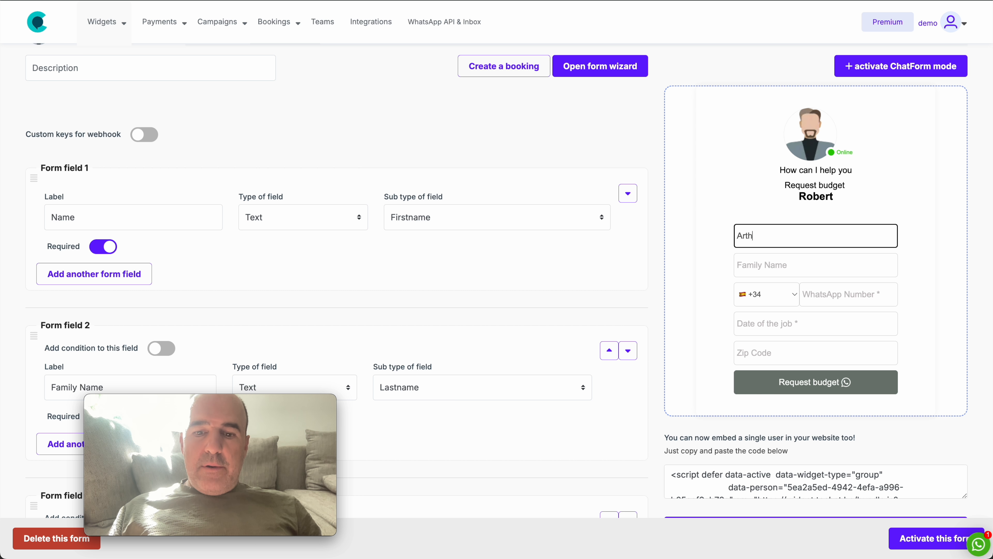
key("Tab")
key("Tab")
key("Tab")
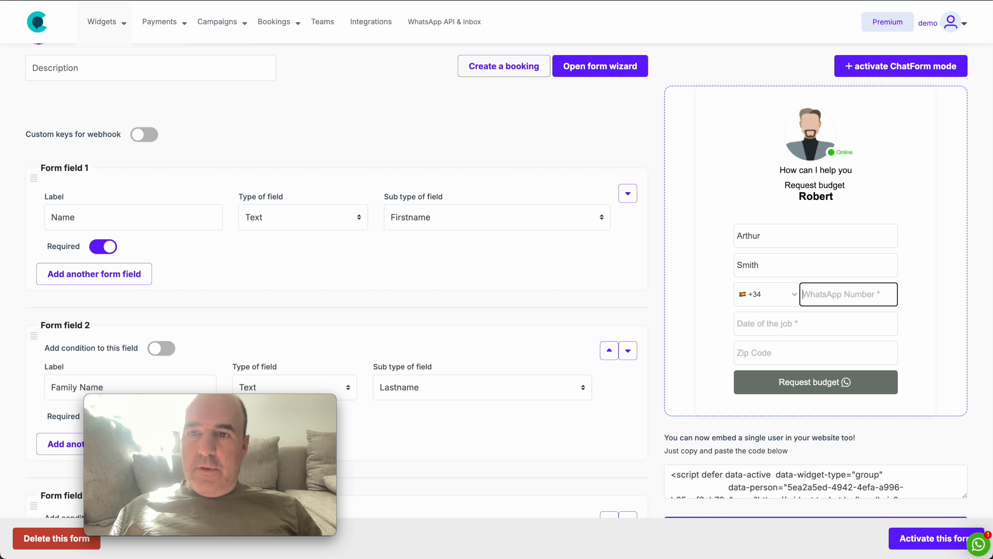
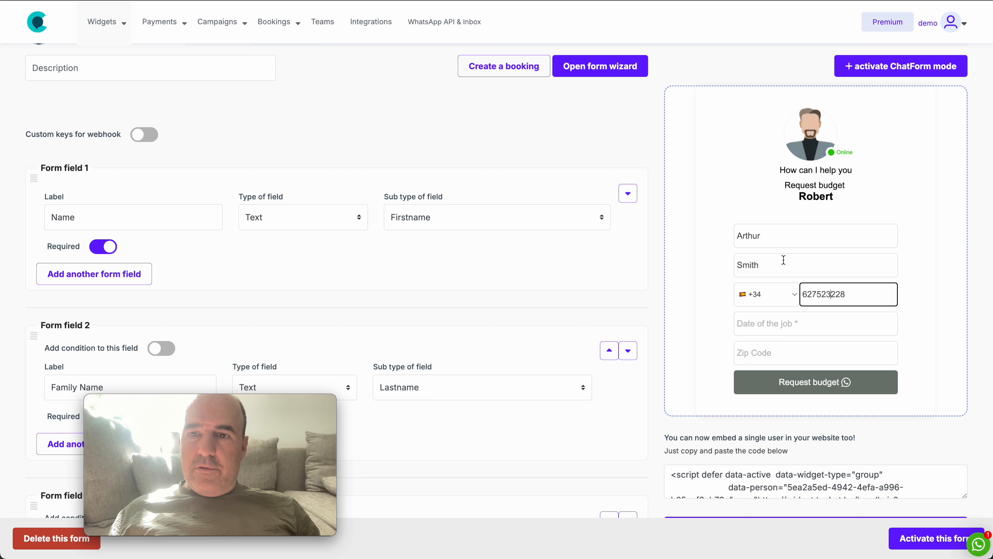
Set the date of the job to 02/10/2024, enter the zip code and submit the budget request.
left_click(773, 324)
left_click(889, 324)
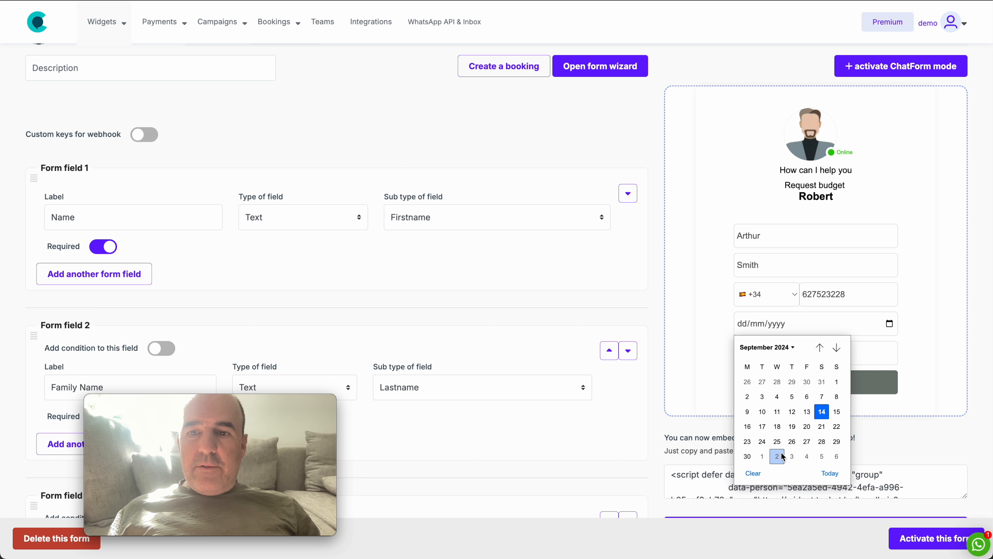
left_click(772, 460)
left_click(772, 353)
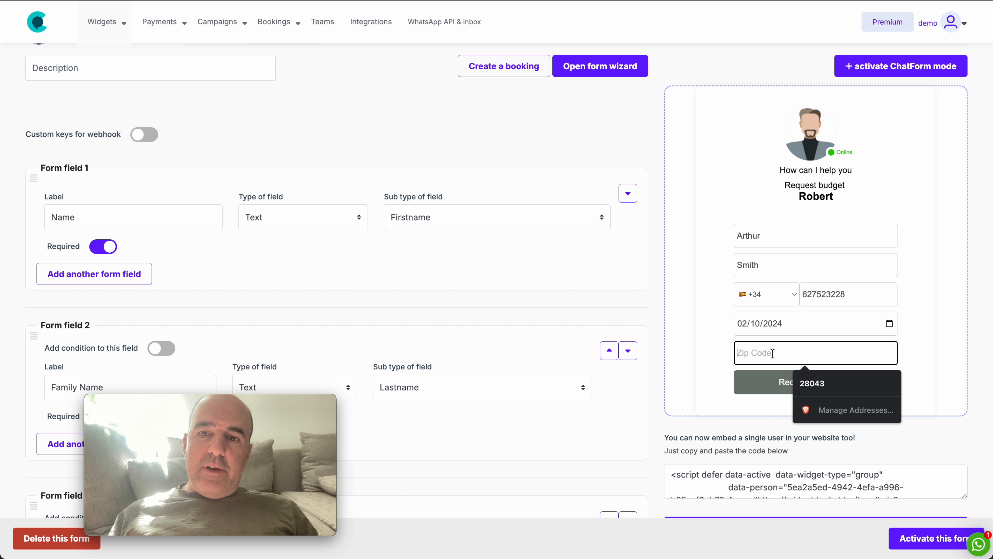
type("2")
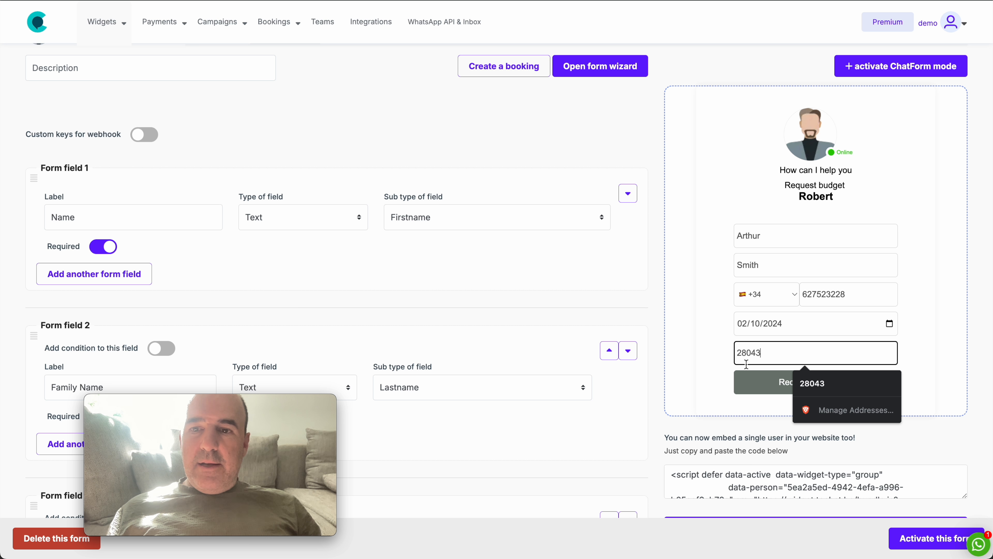
type("8043")
left_click(766, 381)
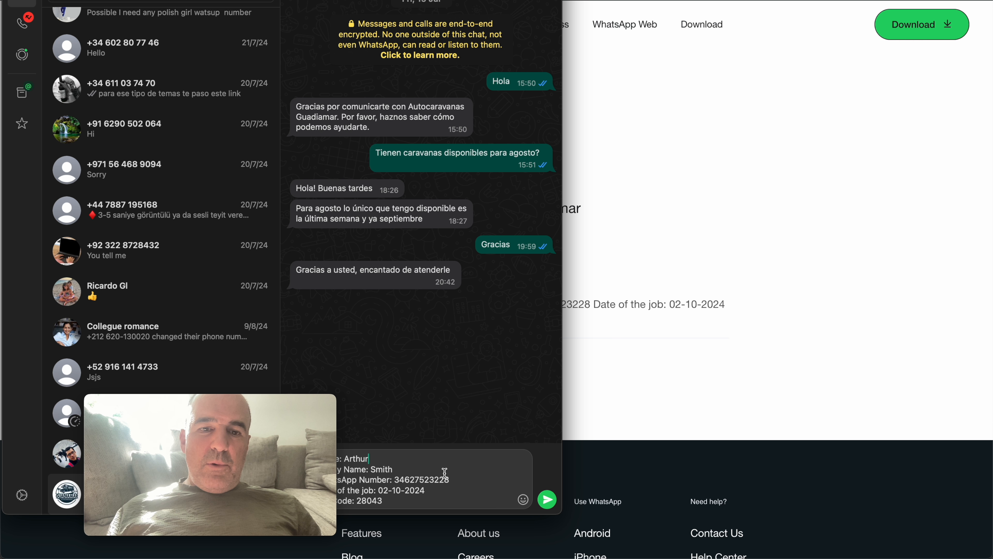
Switch to OnePageCRM, reload the contacts list and open the second test lead's contact under S.
left_click(653, 288)
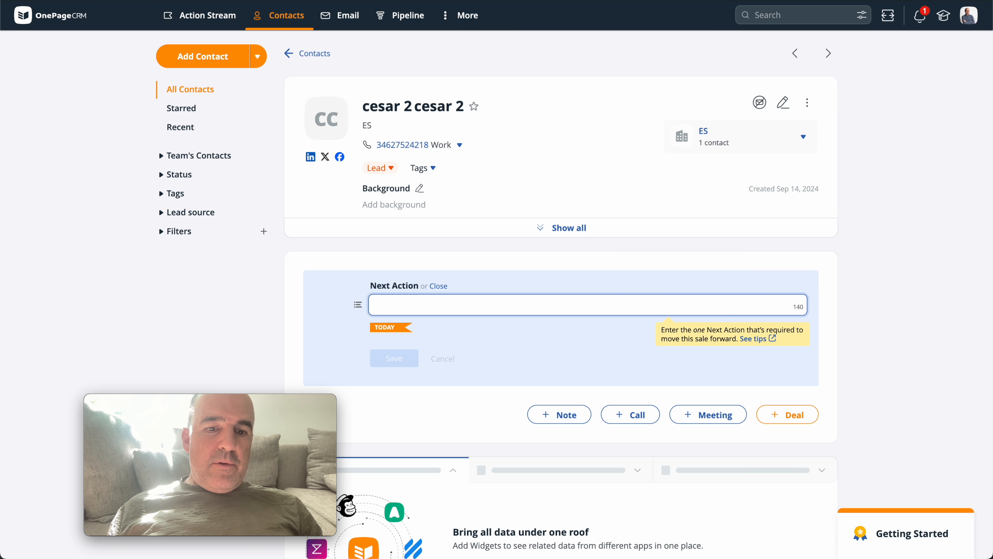
left_click(272, 16)
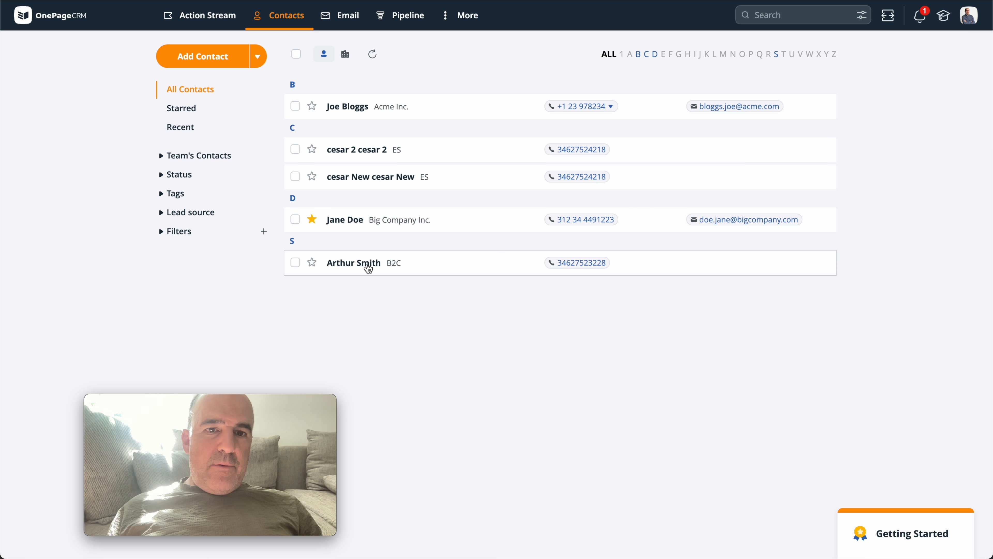
left_click(472, 264)
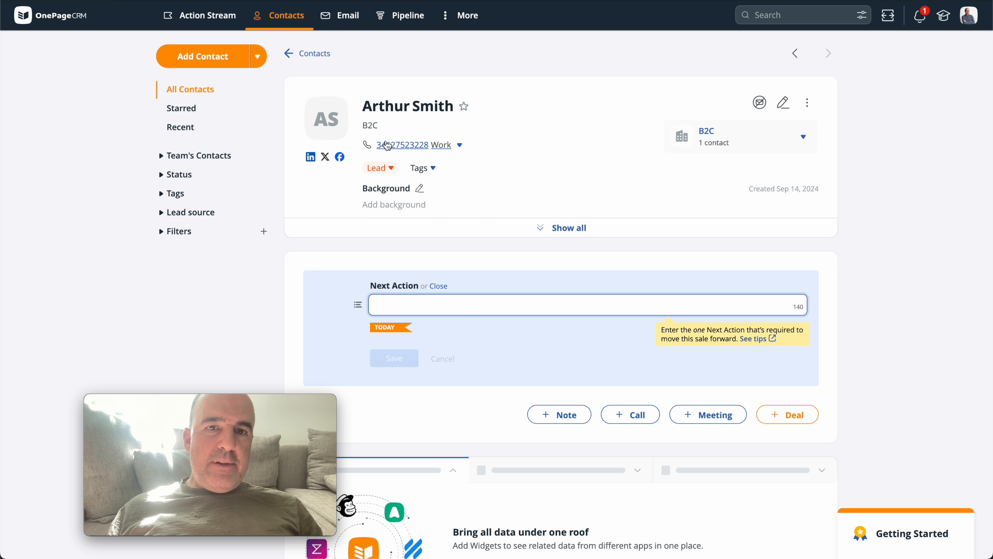
Review the second test lead's contact page, the contacts list and the Action Stream with its pending deals total.
scroll(490, 300, "down", 5)
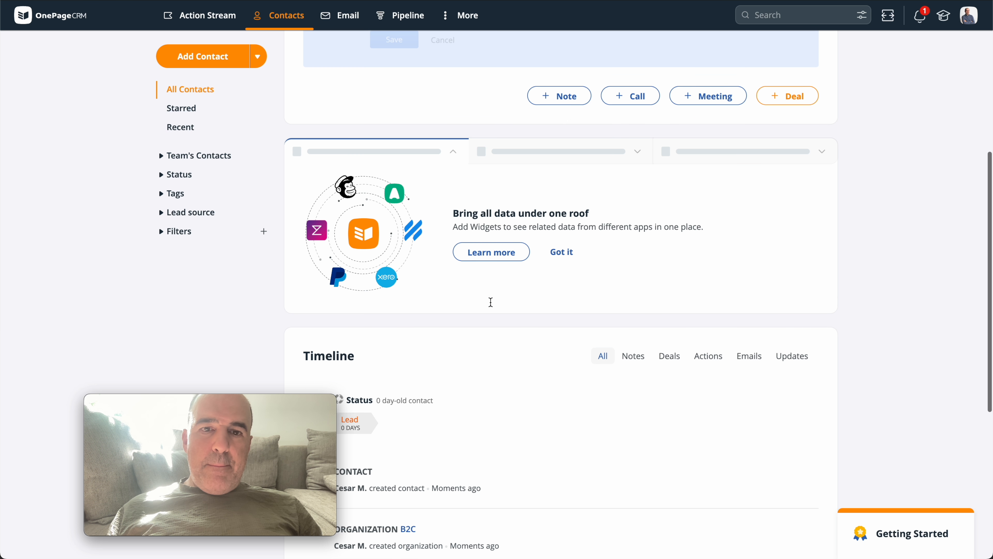
scroll(491, 302, "up", 5)
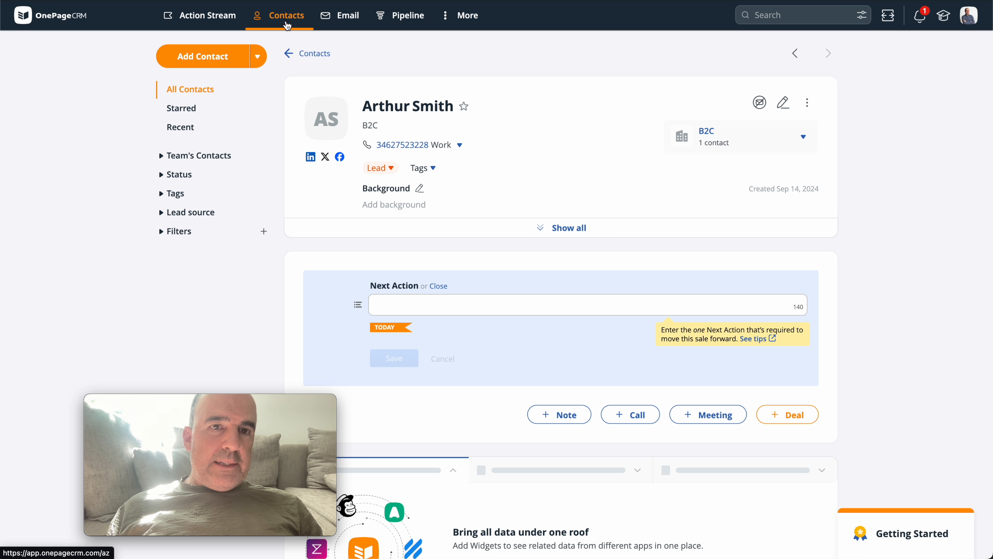
left_click(287, 25)
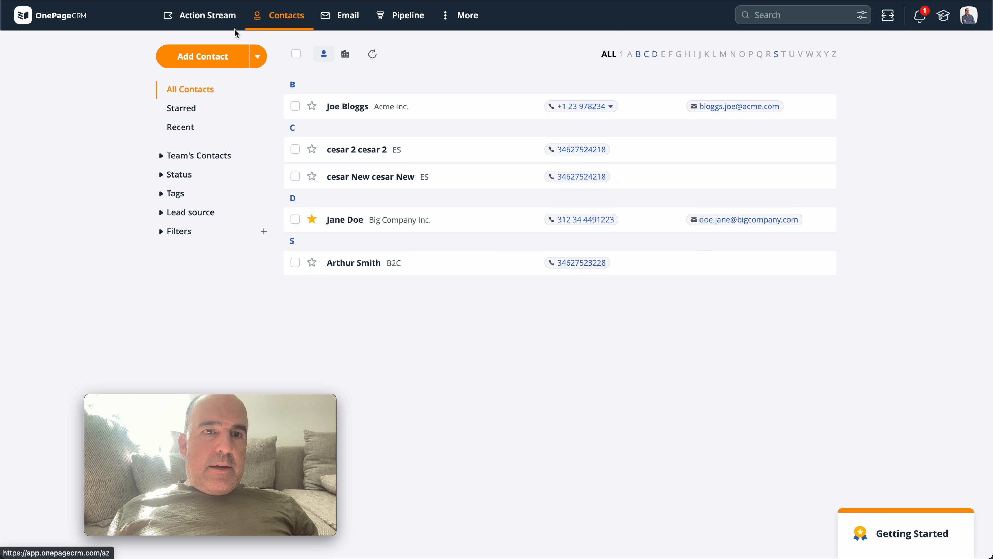
left_click(220, 27)
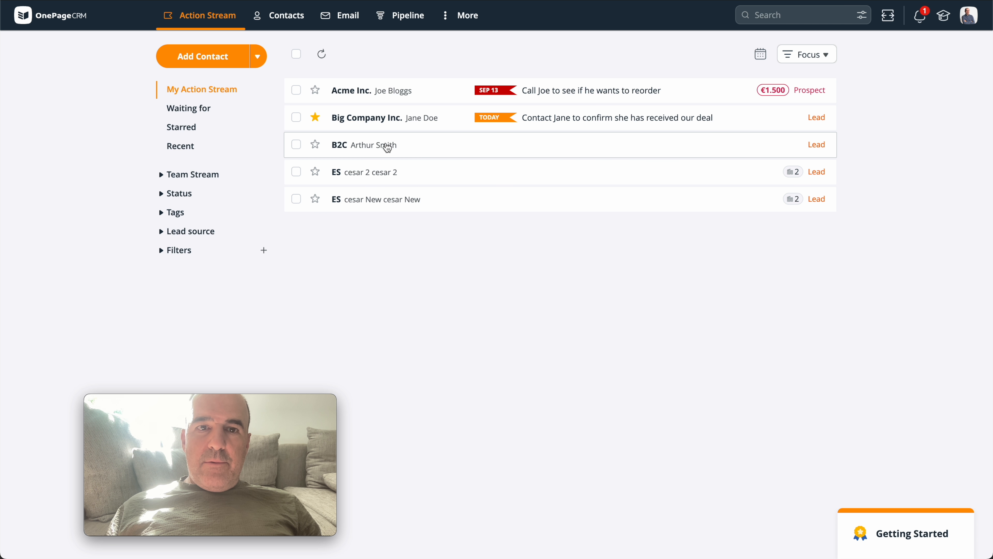
mouse_move(777, 96)
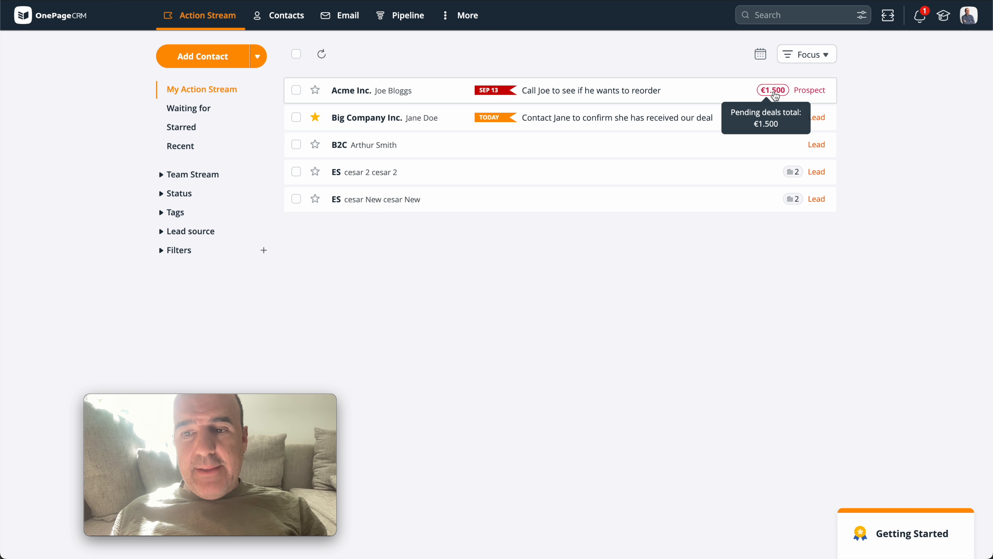
Switch to the Zapier Zap and review the field mapping of the Create Contact action.
left_click(195, 1)
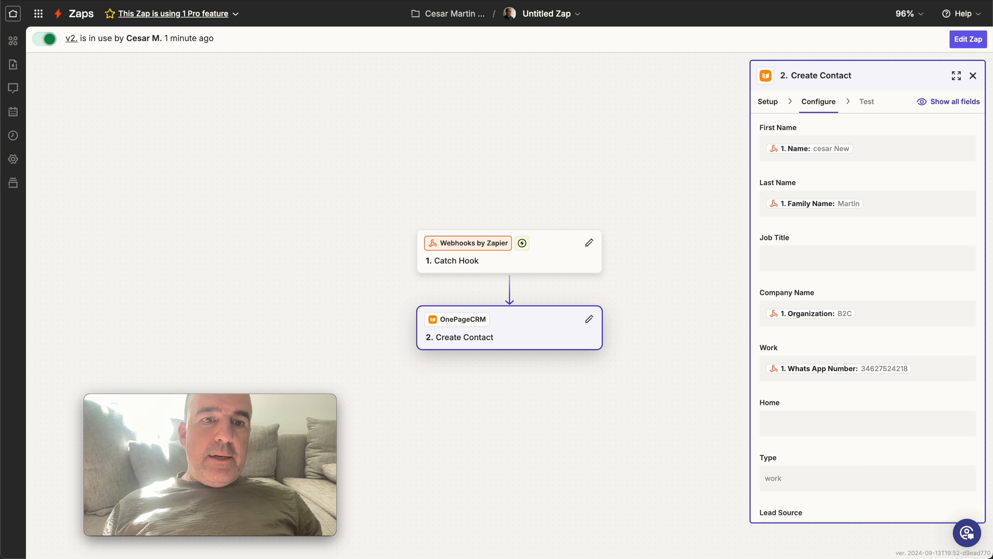
scroll(919, 297, "down", 4)
scroll(909, 344, "up", 4)
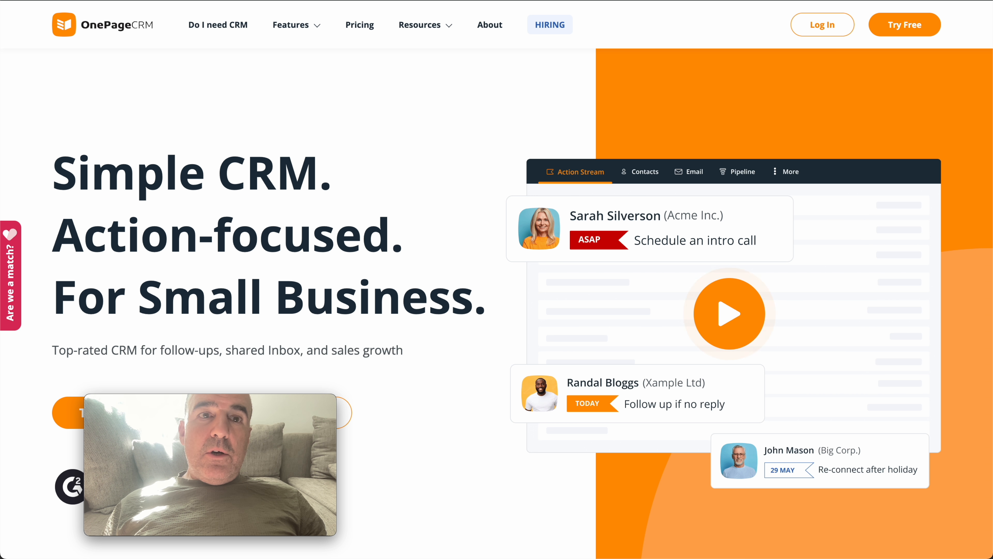
Search the web for "pabbly onepagecrm" in a new tab, read the "one page crm" feature request and return to the results.
key("super+t")
type("pabbly")
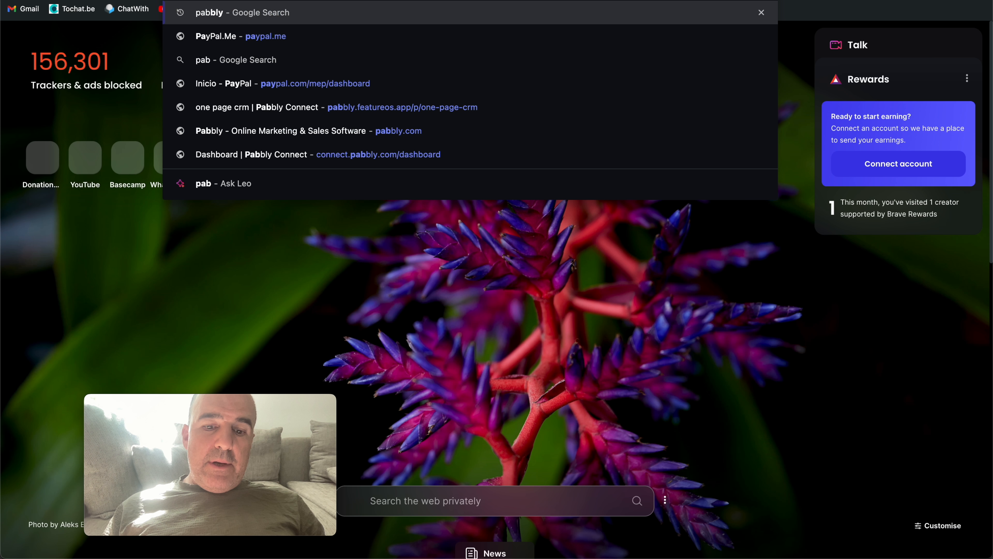
type(" onepagecrm")
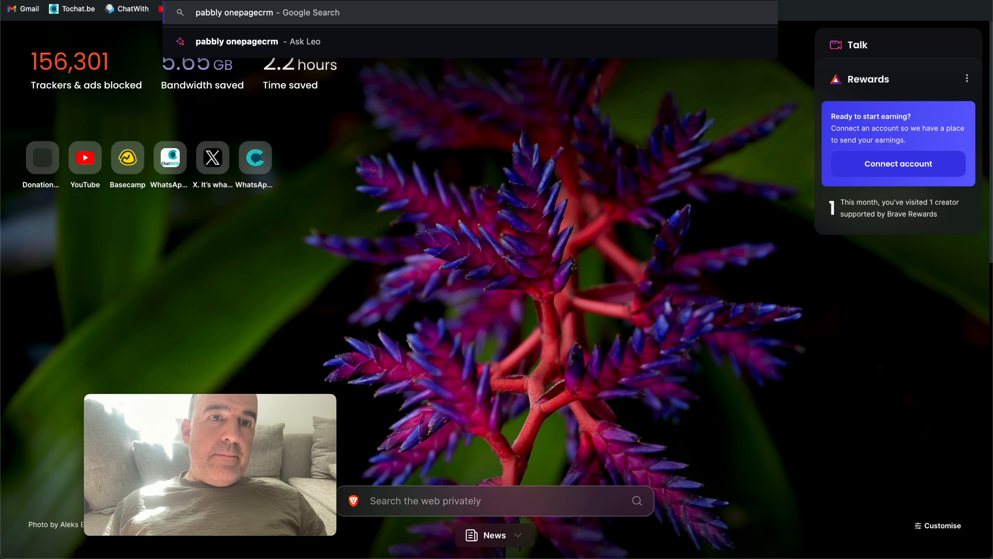
key("Return")
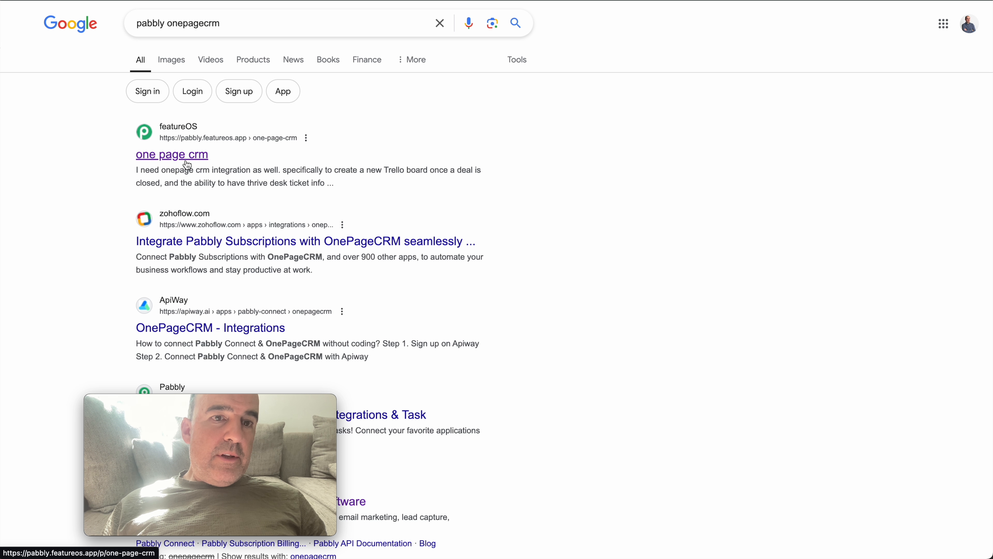
left_click(344, 169)
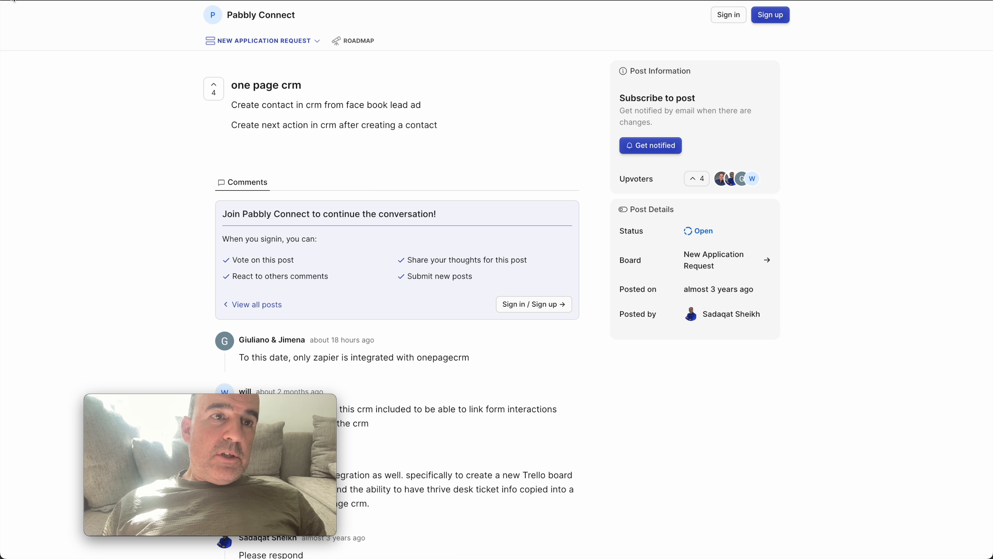
left_click(11, 0)
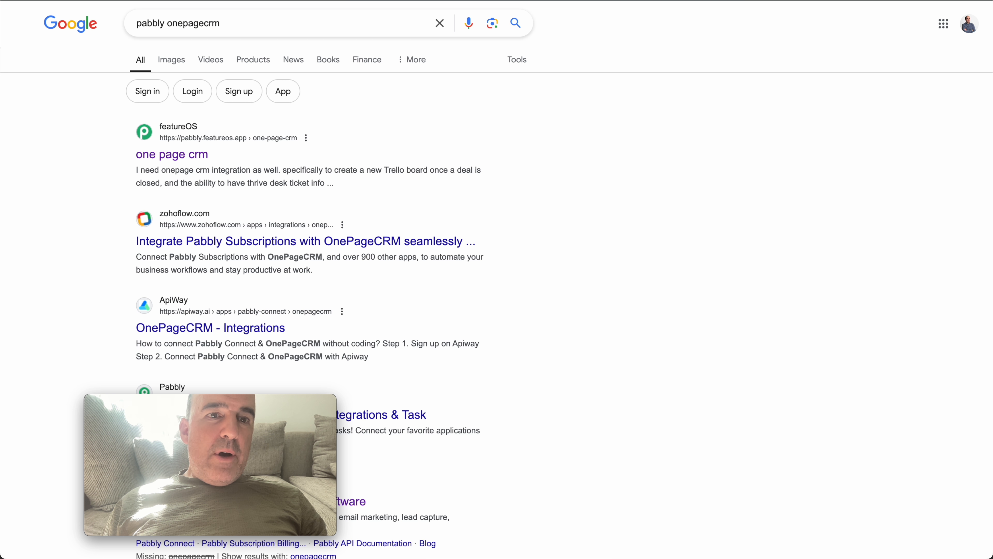
Search Google for "URL to send leads to onepagecrm", view the OnePageCRM Web Forms article and return to the results.
triple_click(273, 23)
type("URL t")
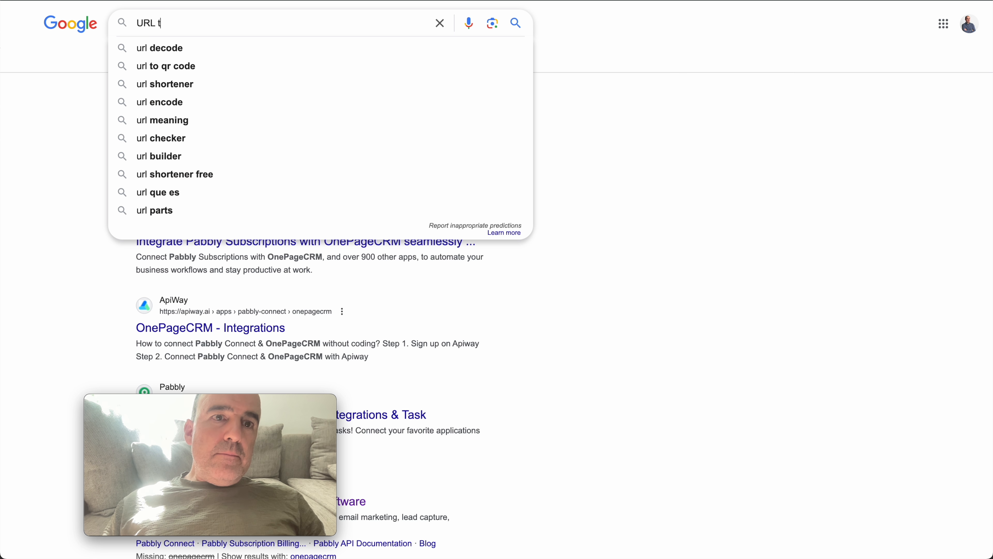
type("o send le")
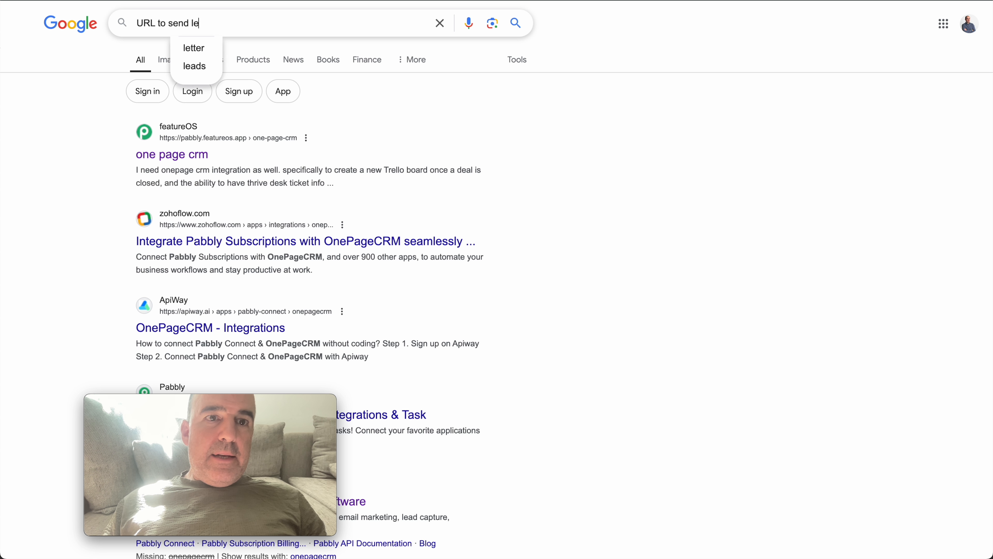
type("ads to one pagecrm")
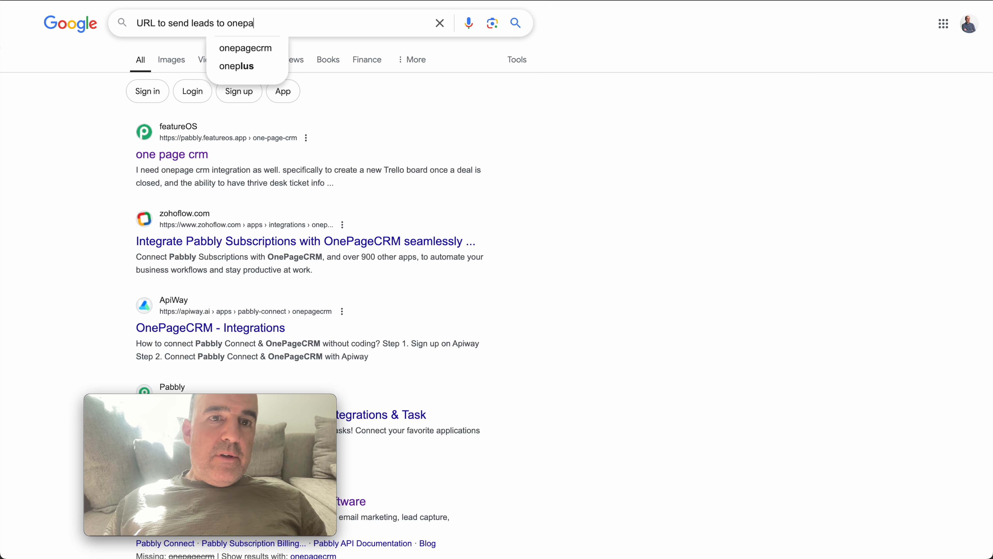
key("Return")
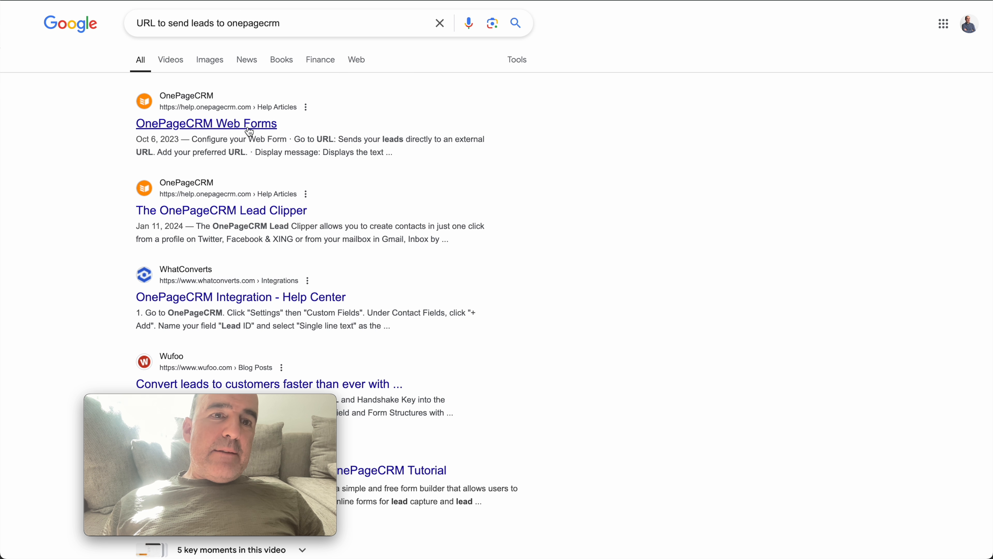
left_click(247, 124)
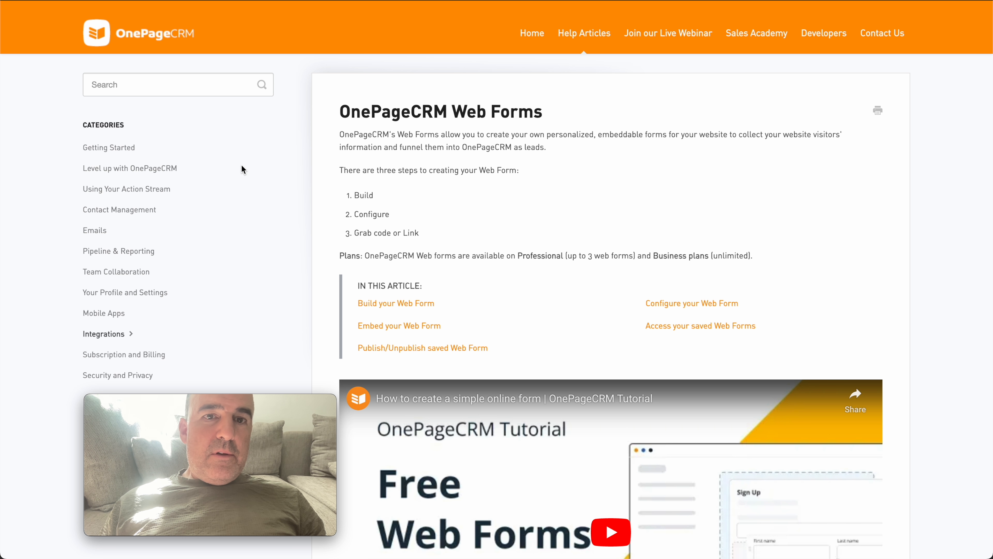
left_click(32, 0)
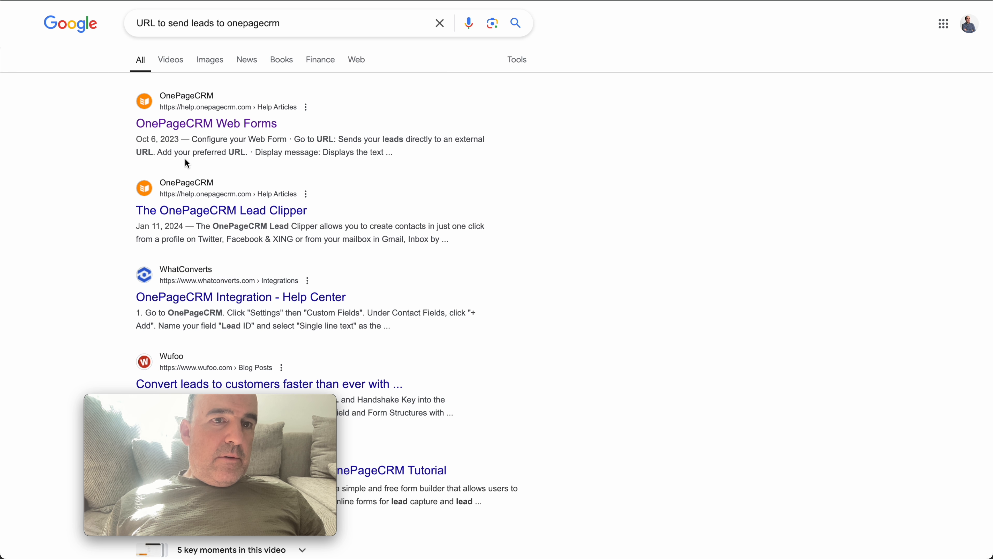
Open the OnePageCRM Lead Clipper help article and read through its Chrome and Microsoft Edge installation instructions.
left_click(233, 211)
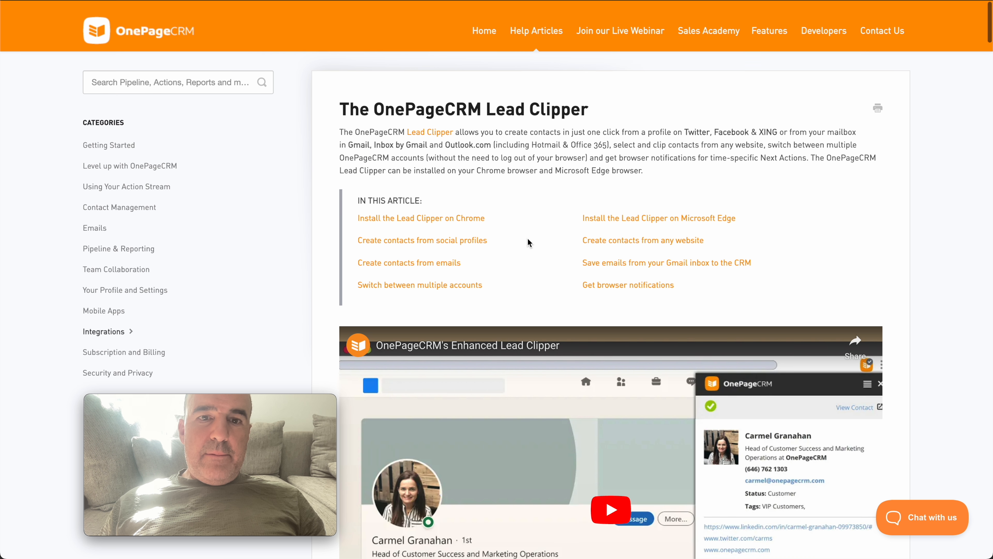
scroll(527, 238, "down", 5)
scroll(528, 237, "down", 10)
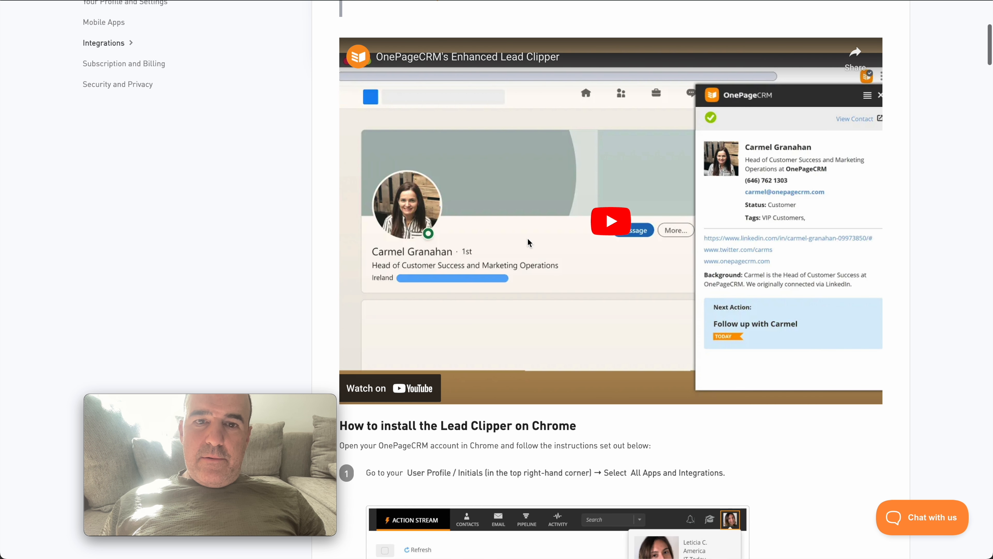
scroll(528, 237, "down", 10)
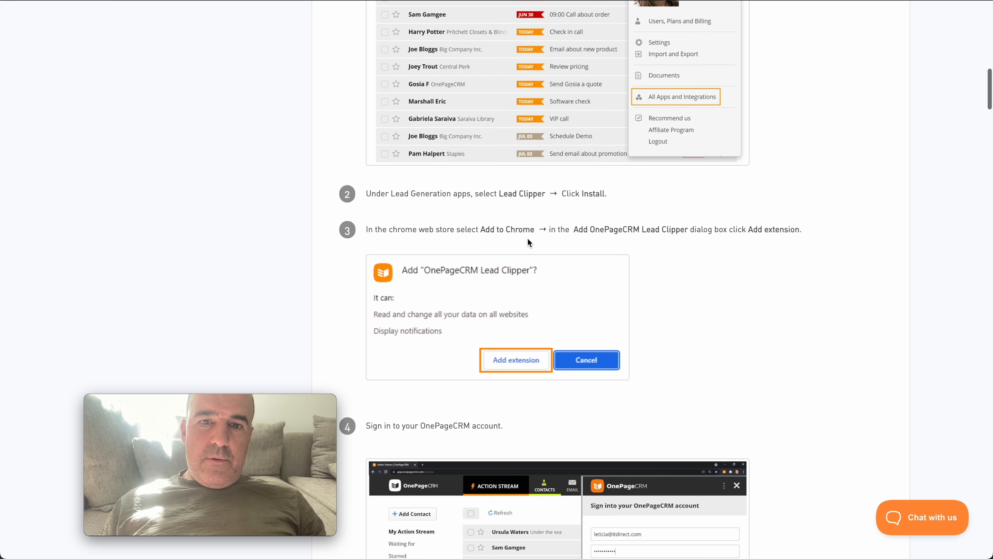
scroll(527, 237, "down", 6)
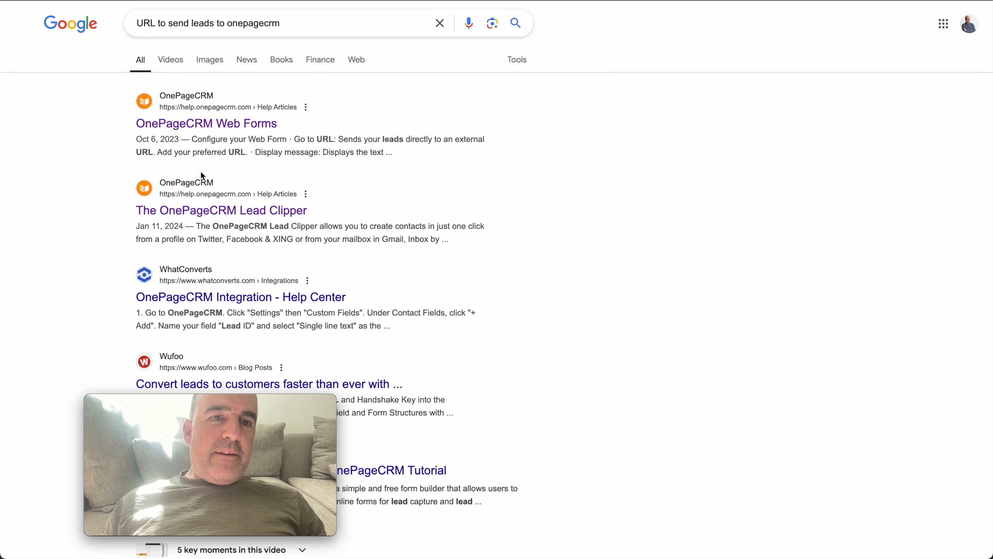
Switch to WhatsApp, find the client chat about OnePageCRM and open its shared "Create Contact via URL" link.
key("super+Tab")
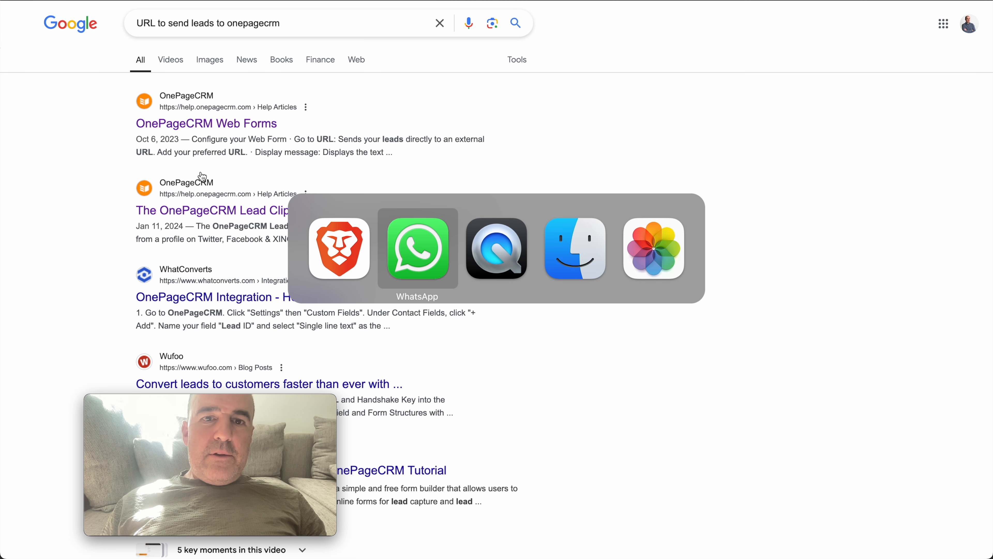
scroll(162, 212, "up", 5)
scroll(165, 217, "up", 15)
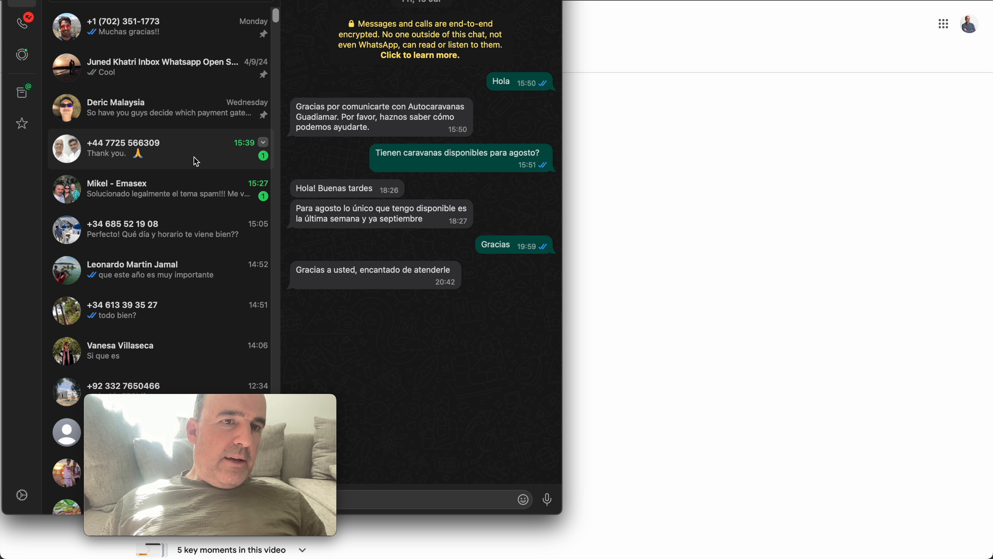
scroll(196, 161, "down", 3)
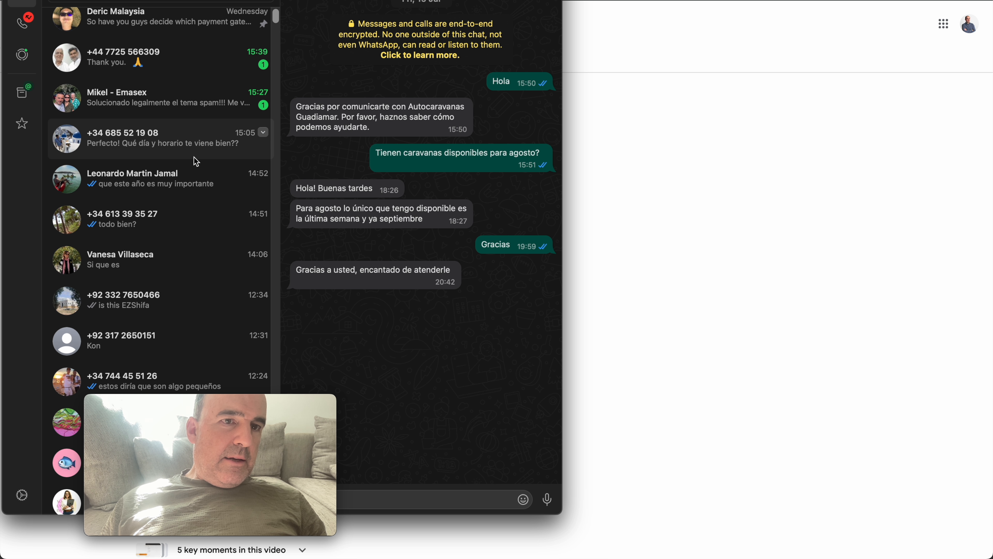
scroll(196, 161, "down", 3)
left_click(176, 217)
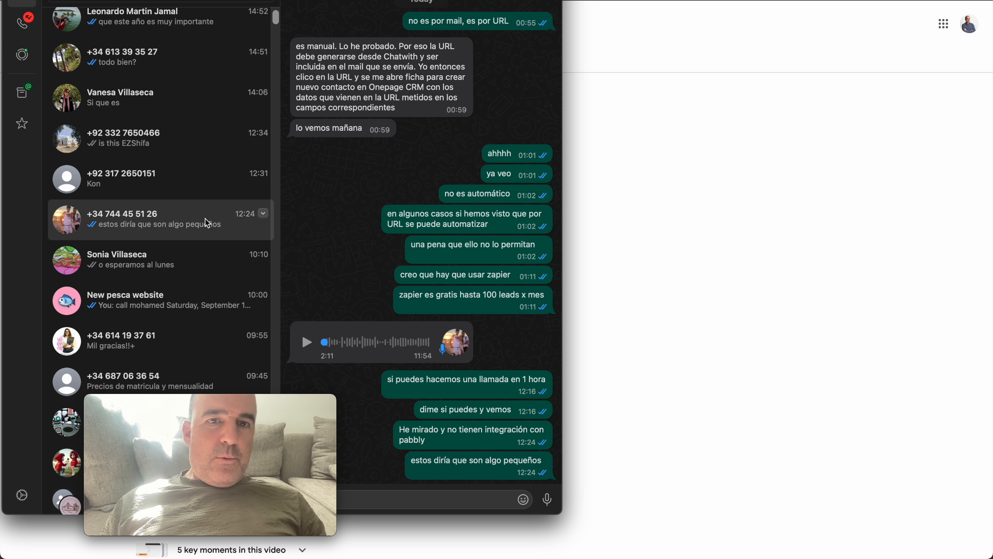
scroll(455, 283, "up", 10)
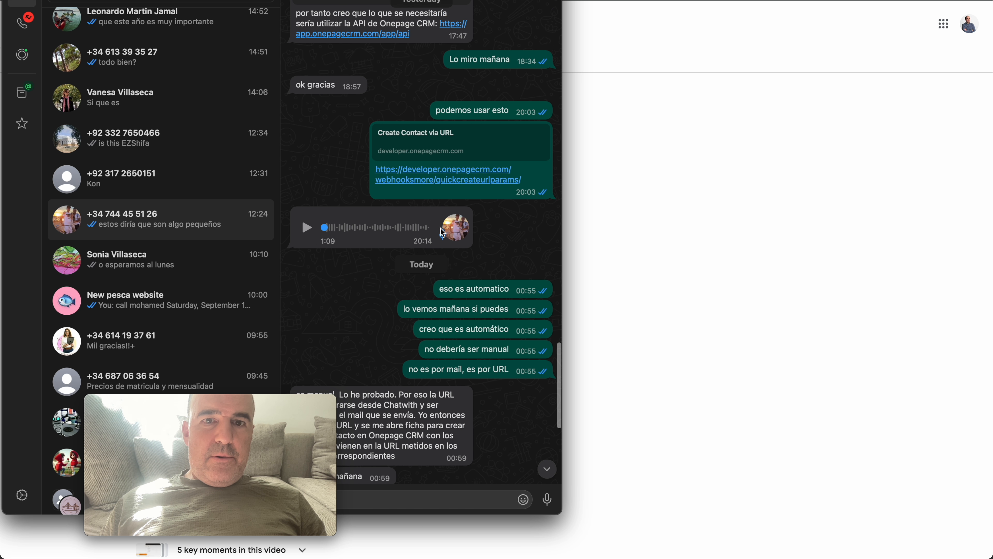
left_click(421, 184)
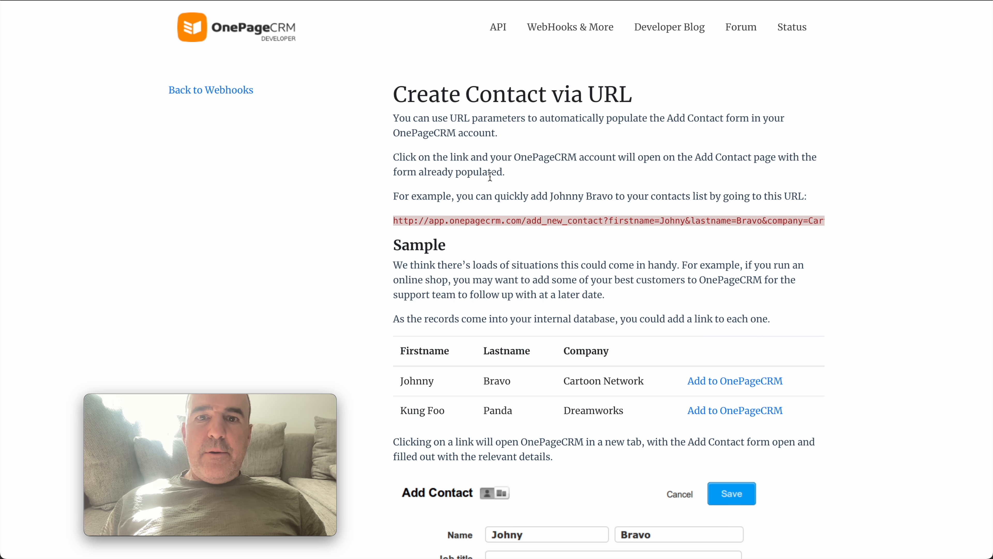
Copy the sample add_new_contact URL from the documentation and open it in a new tab.
triple_click(479, 224)
double_click(479, 224)
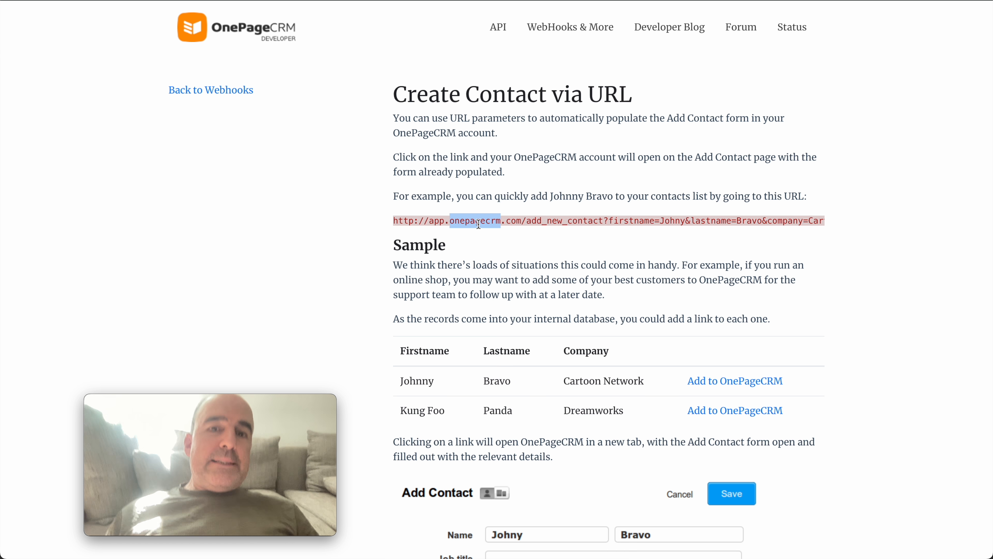
triple_click(478, 224)
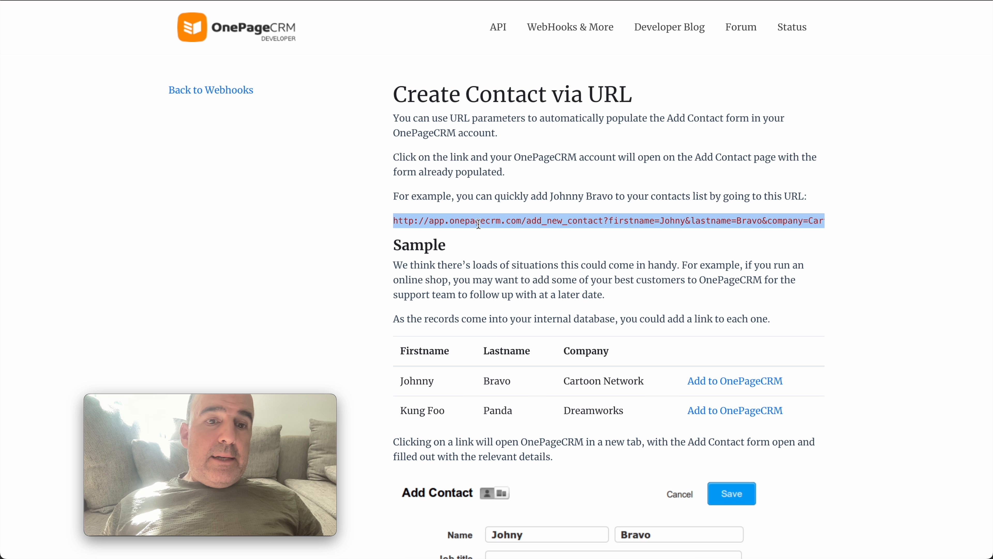
key("super+c")
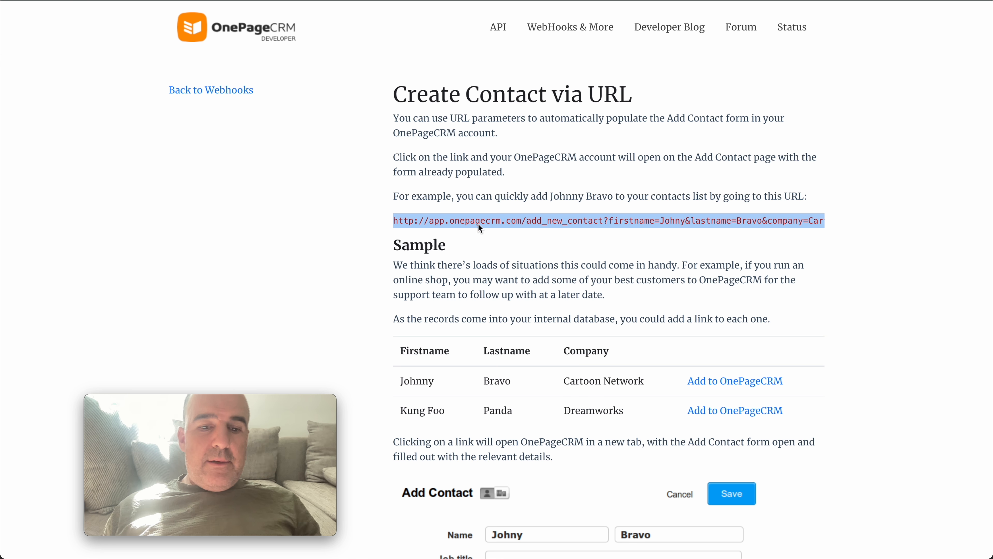
key("super+t")
key("super+v")
key("Return")
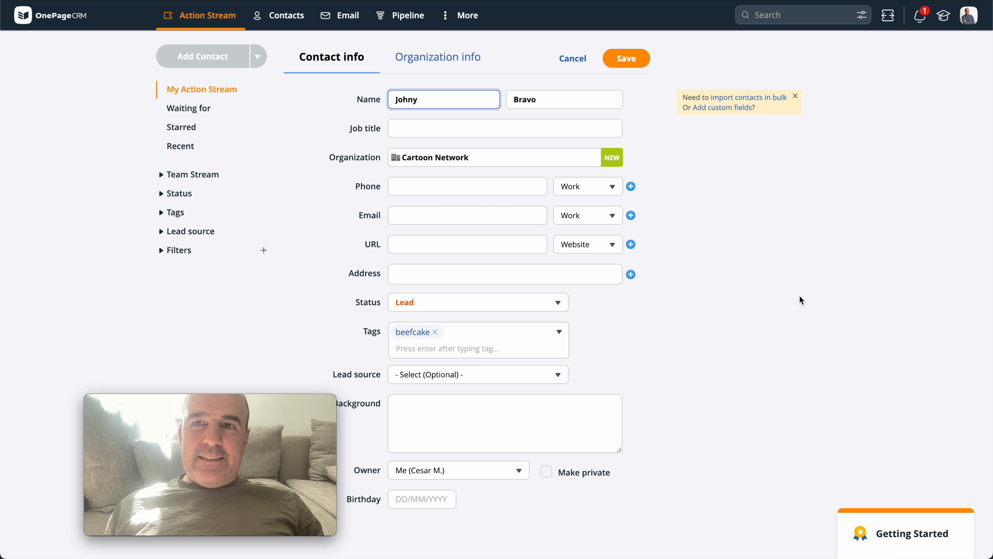
Return to the Create Contact via URL documentation and examine the sample URL and its account instructions.
key("ctrl+shift+Tab")
left_click(725, 221)
triple_click(726, 221)
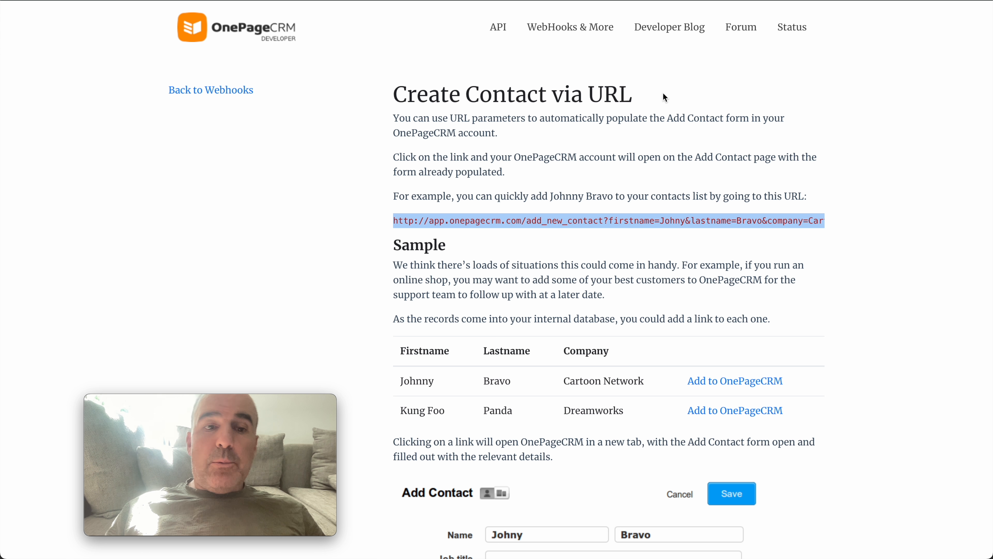
left_click(595, 156)
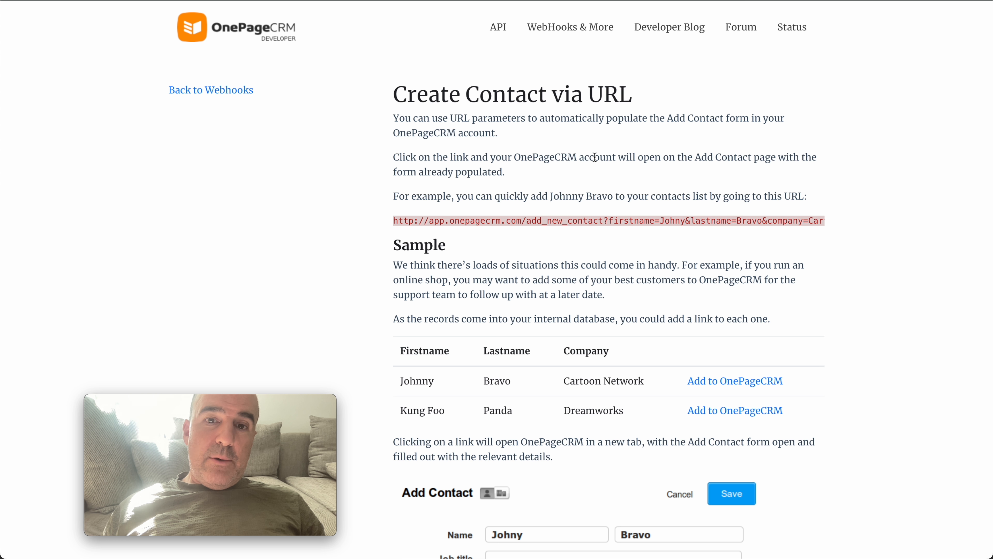
double_click(549, 159)
triple_click(506, 223)
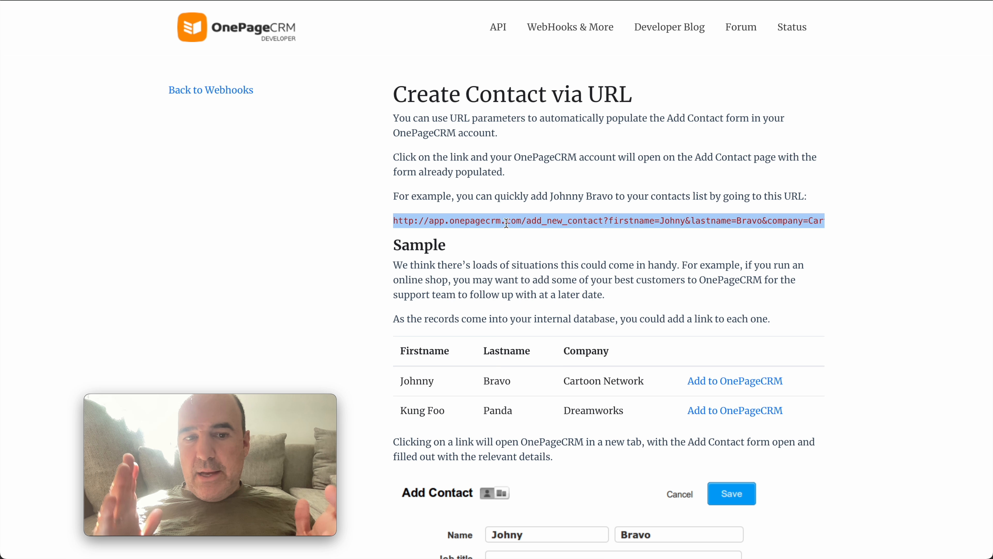
left_click(524, 267)
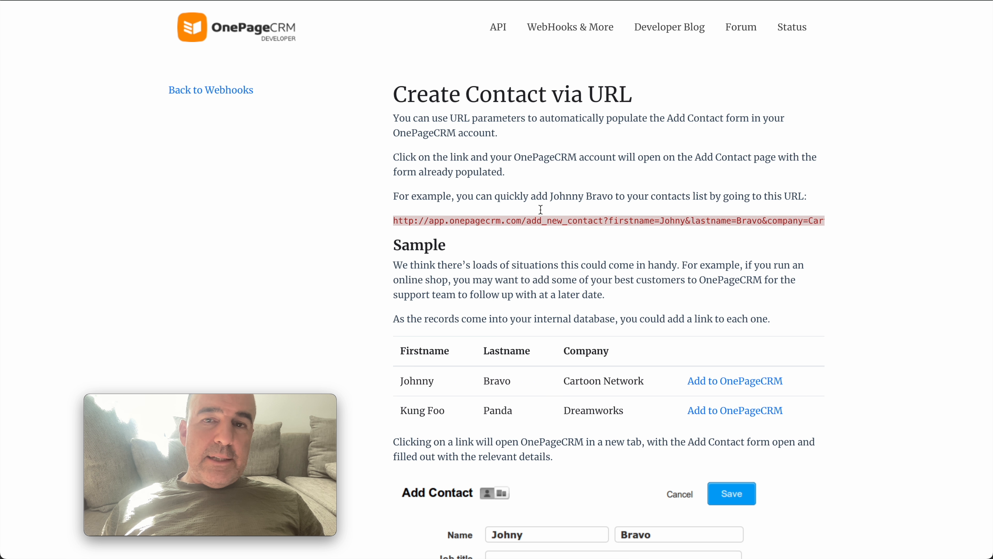